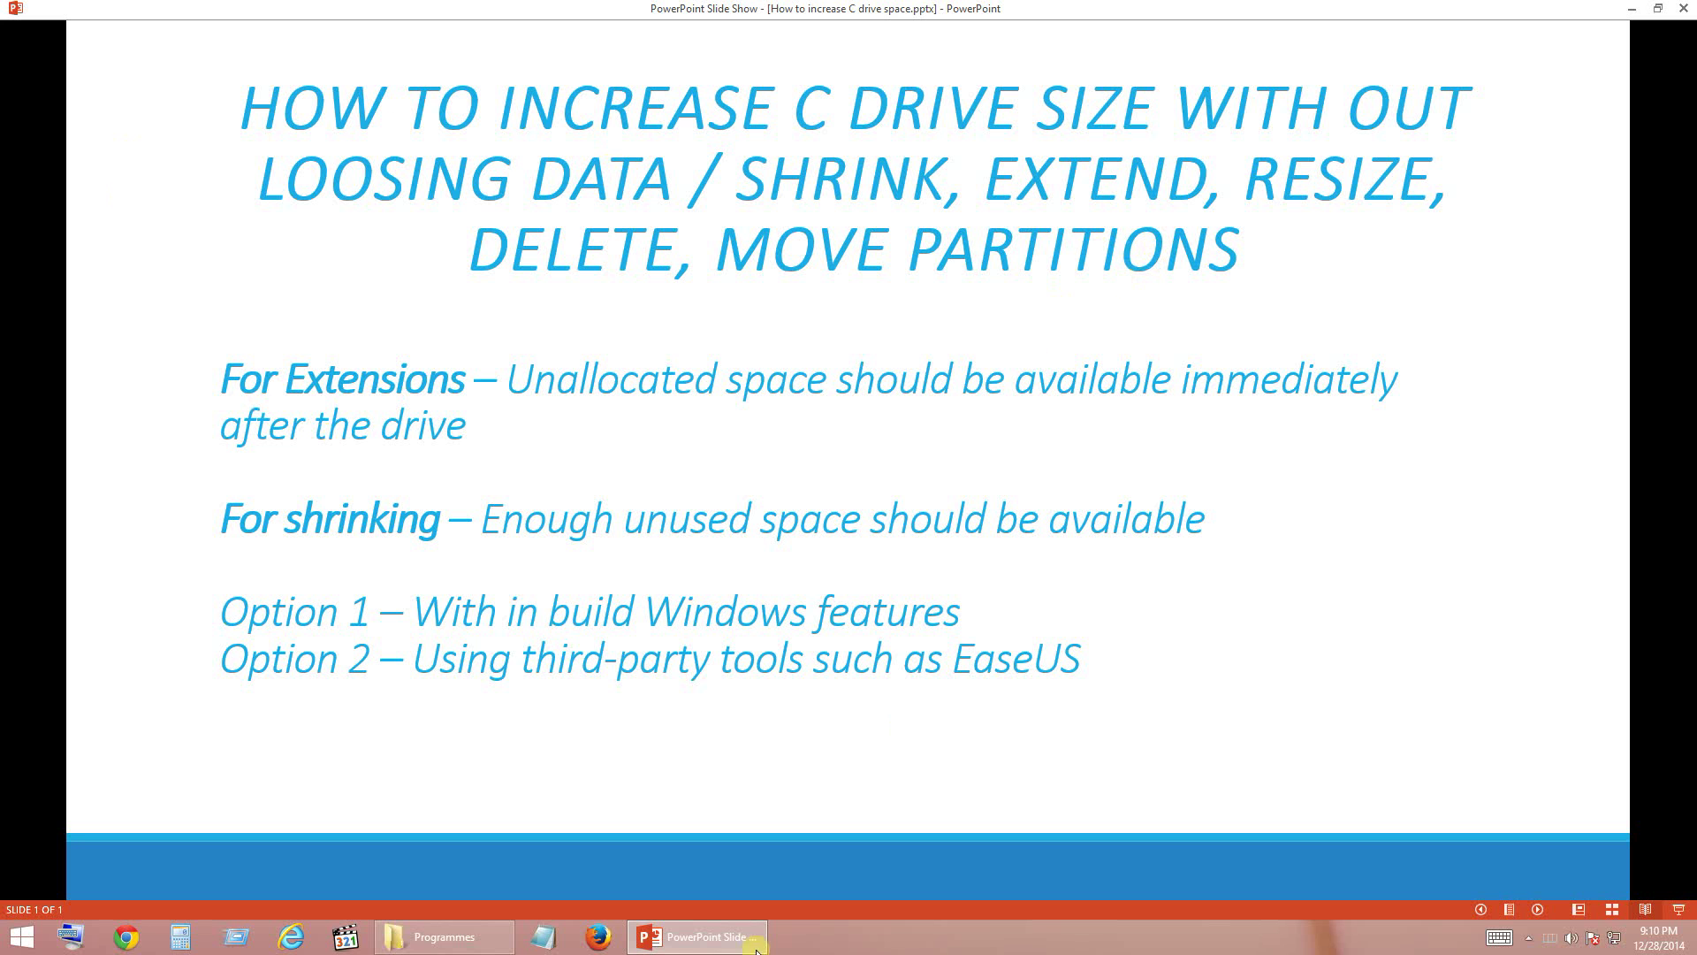
# Exit the 'increasing C drive size' slide show and hide PowerPoint to show the desktop.
pyautogui.press('Escape')
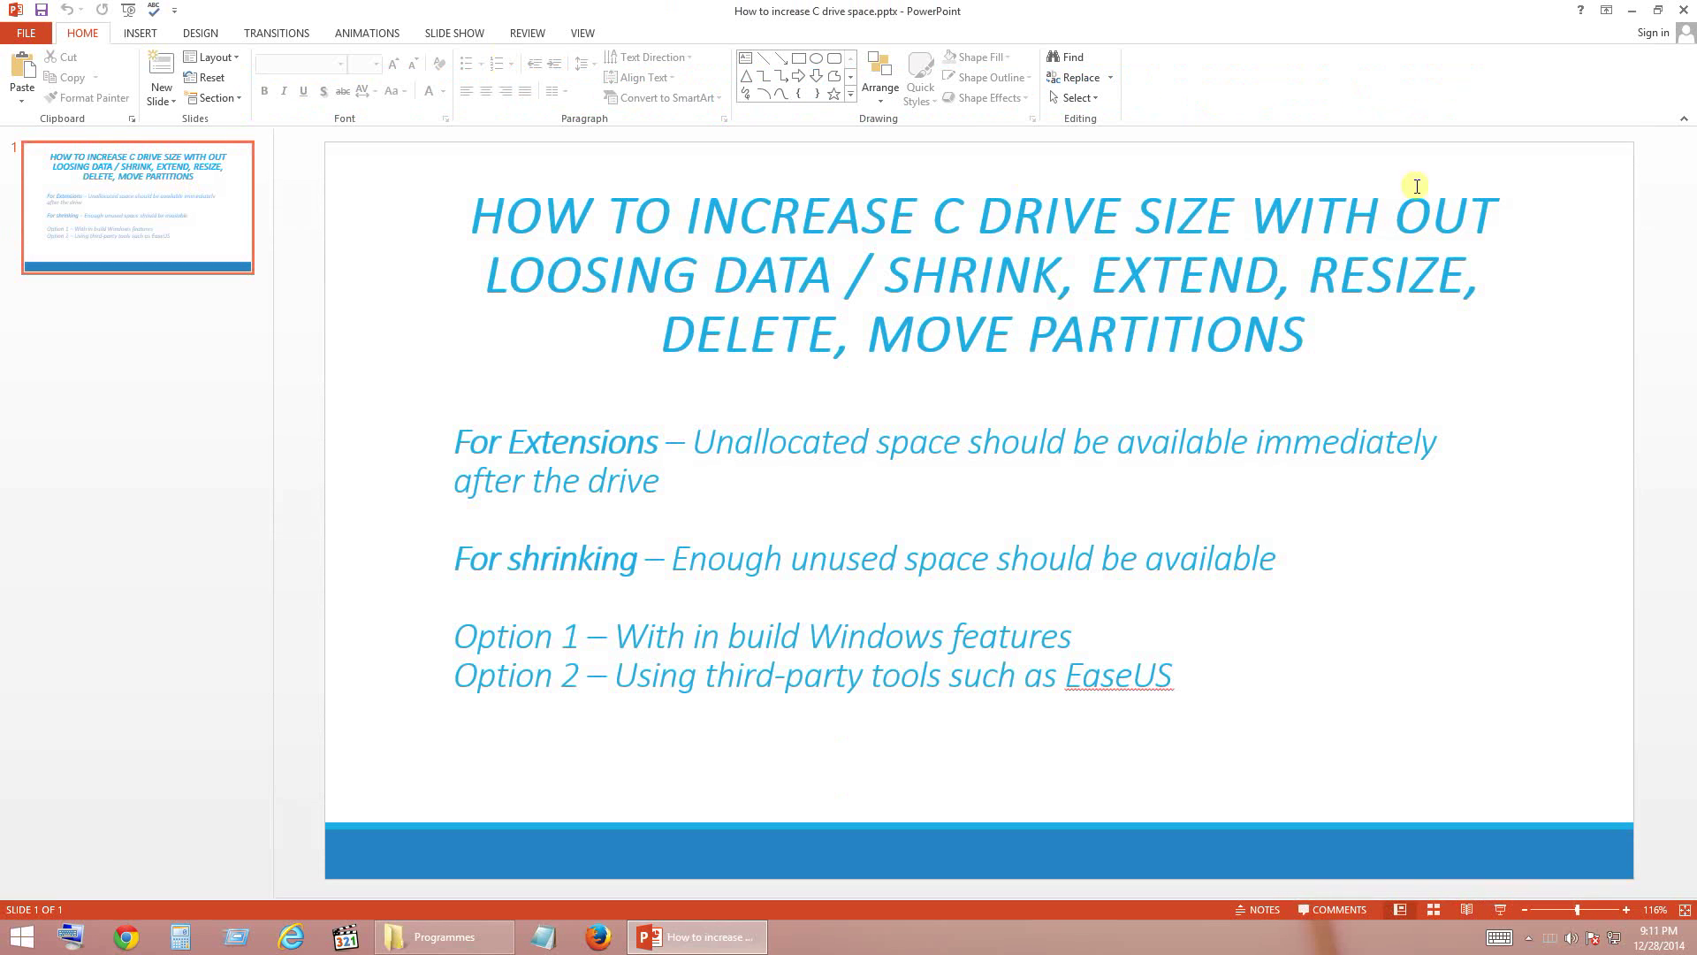
pyautogui.press('super+d')
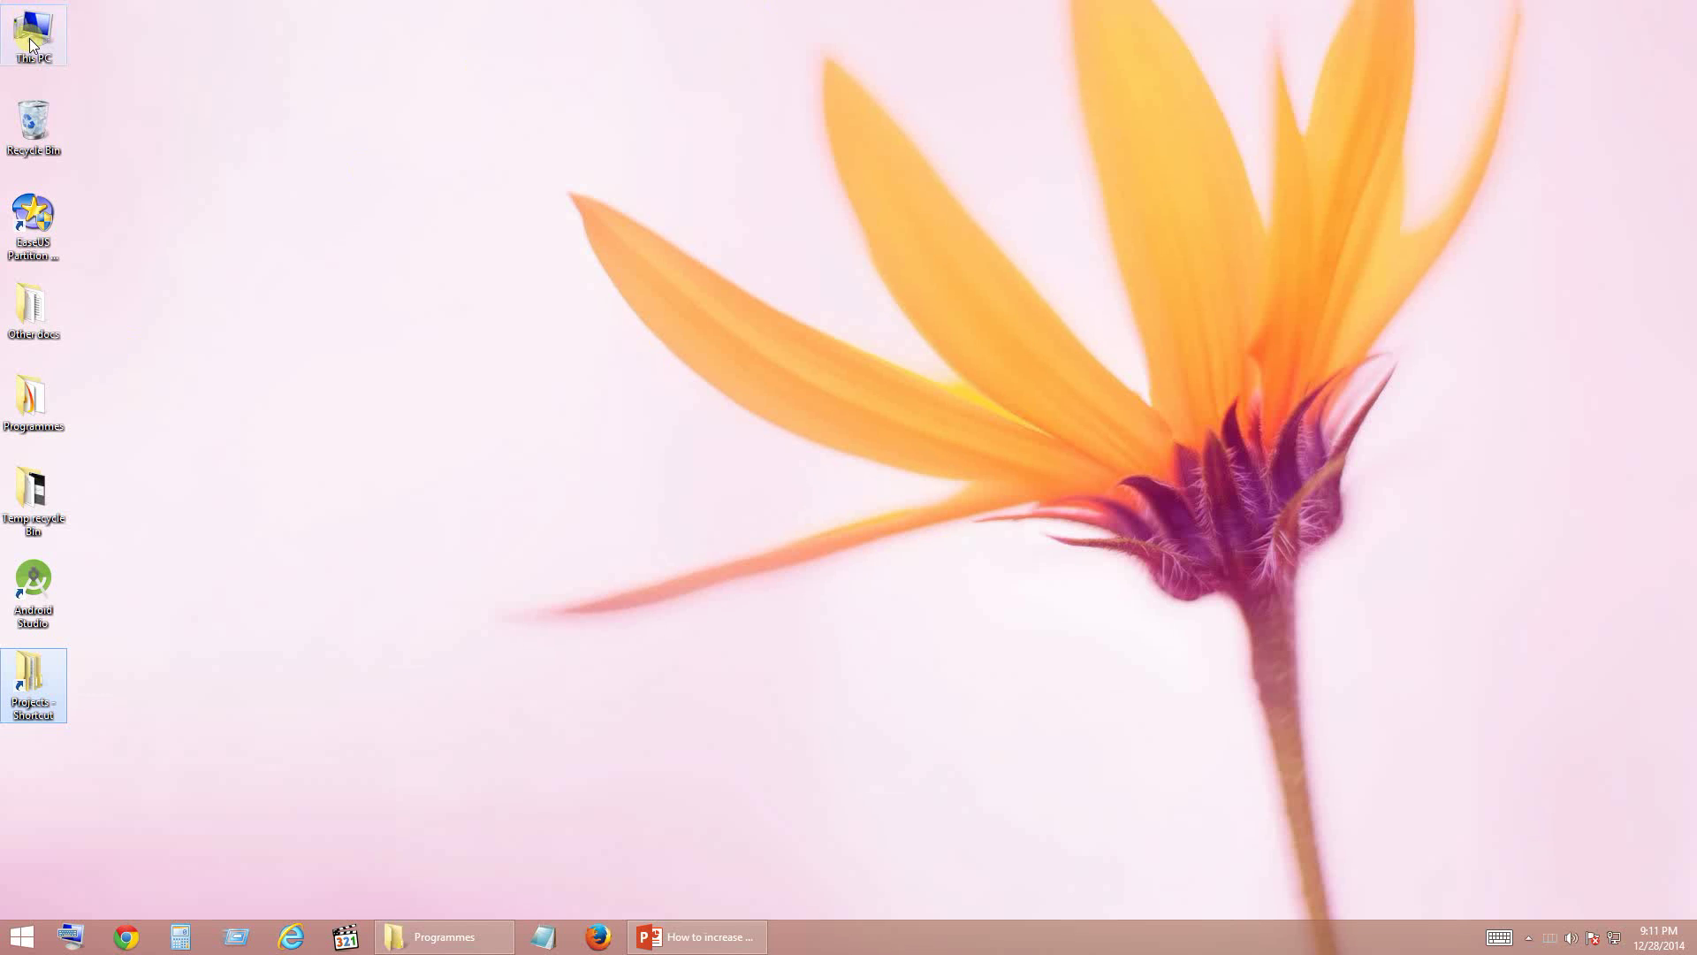
# Close the Programmes folder and open This PC maximized, showing C: with 15.3 GB free of 57.9 GB.
pyautogui.rightClick(440, 936)
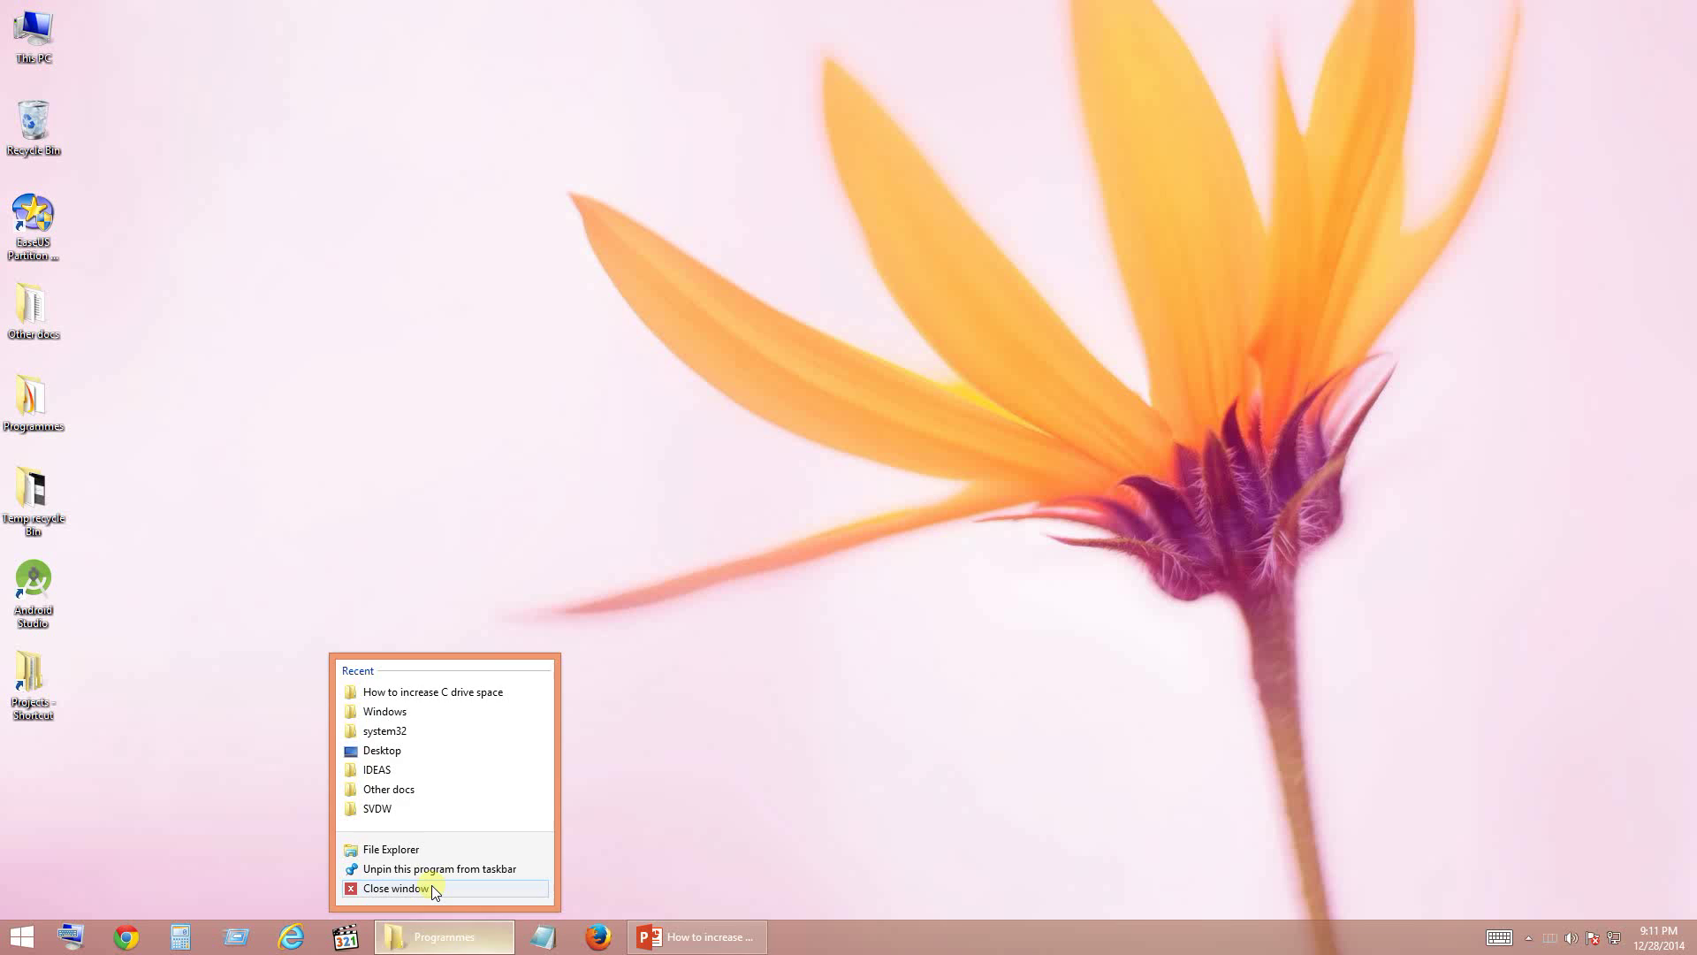
pyautogui.click(431, 884)
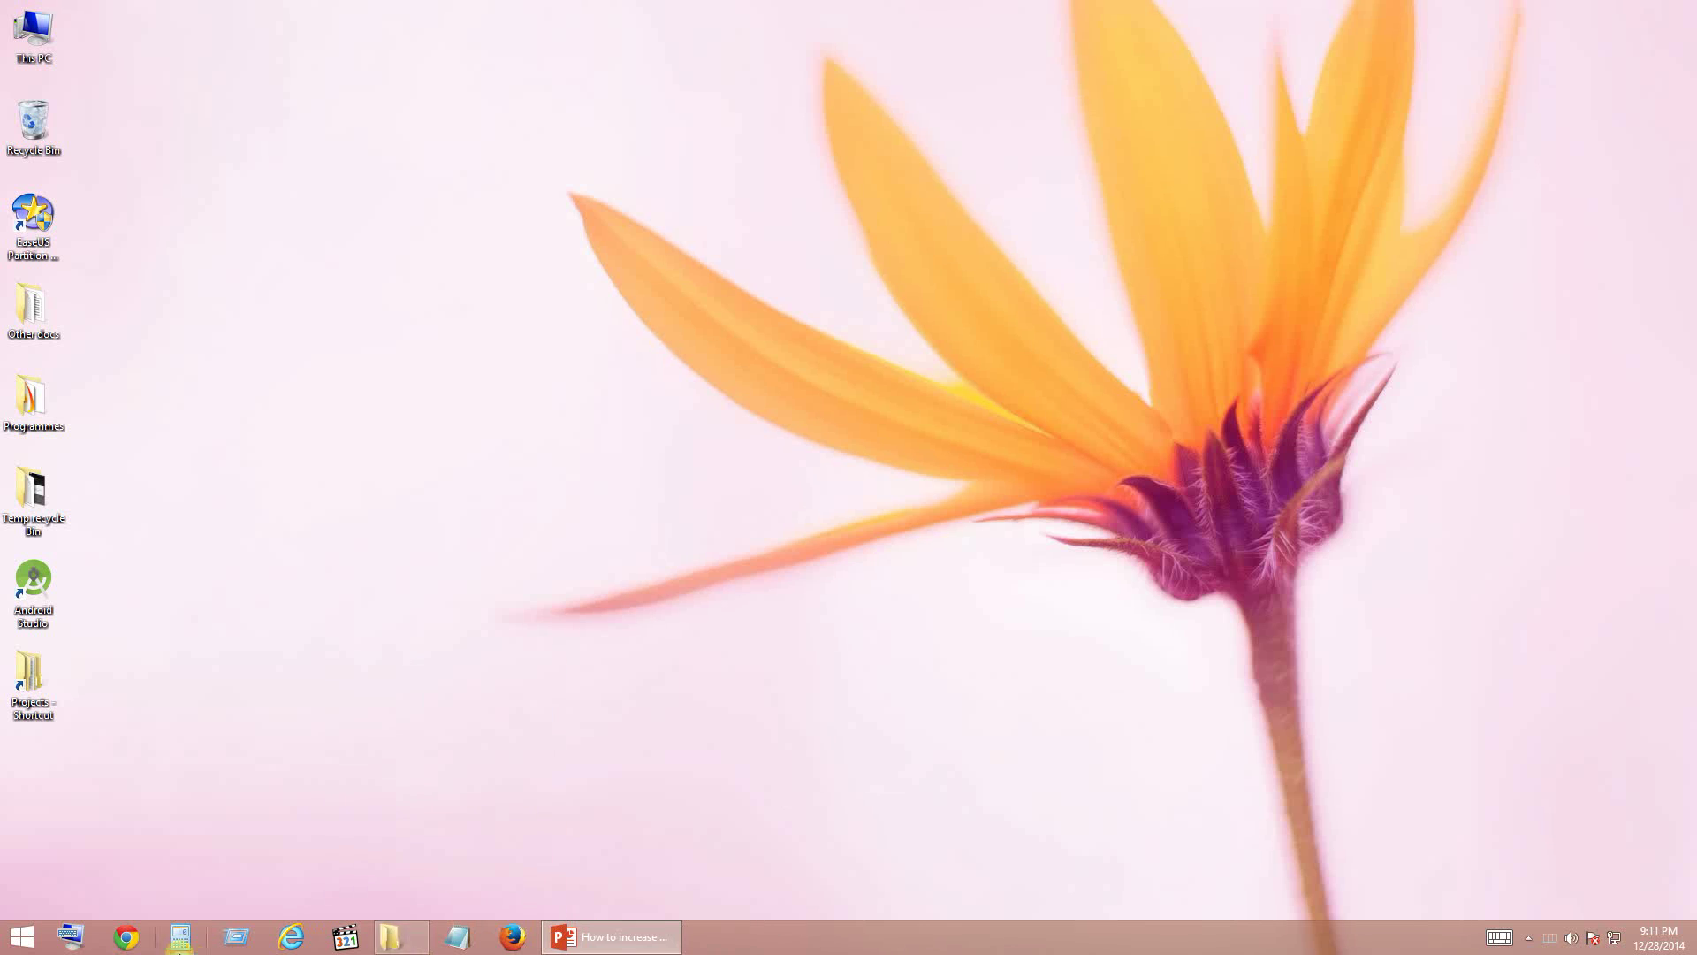
pyautogui.click(393, 938)
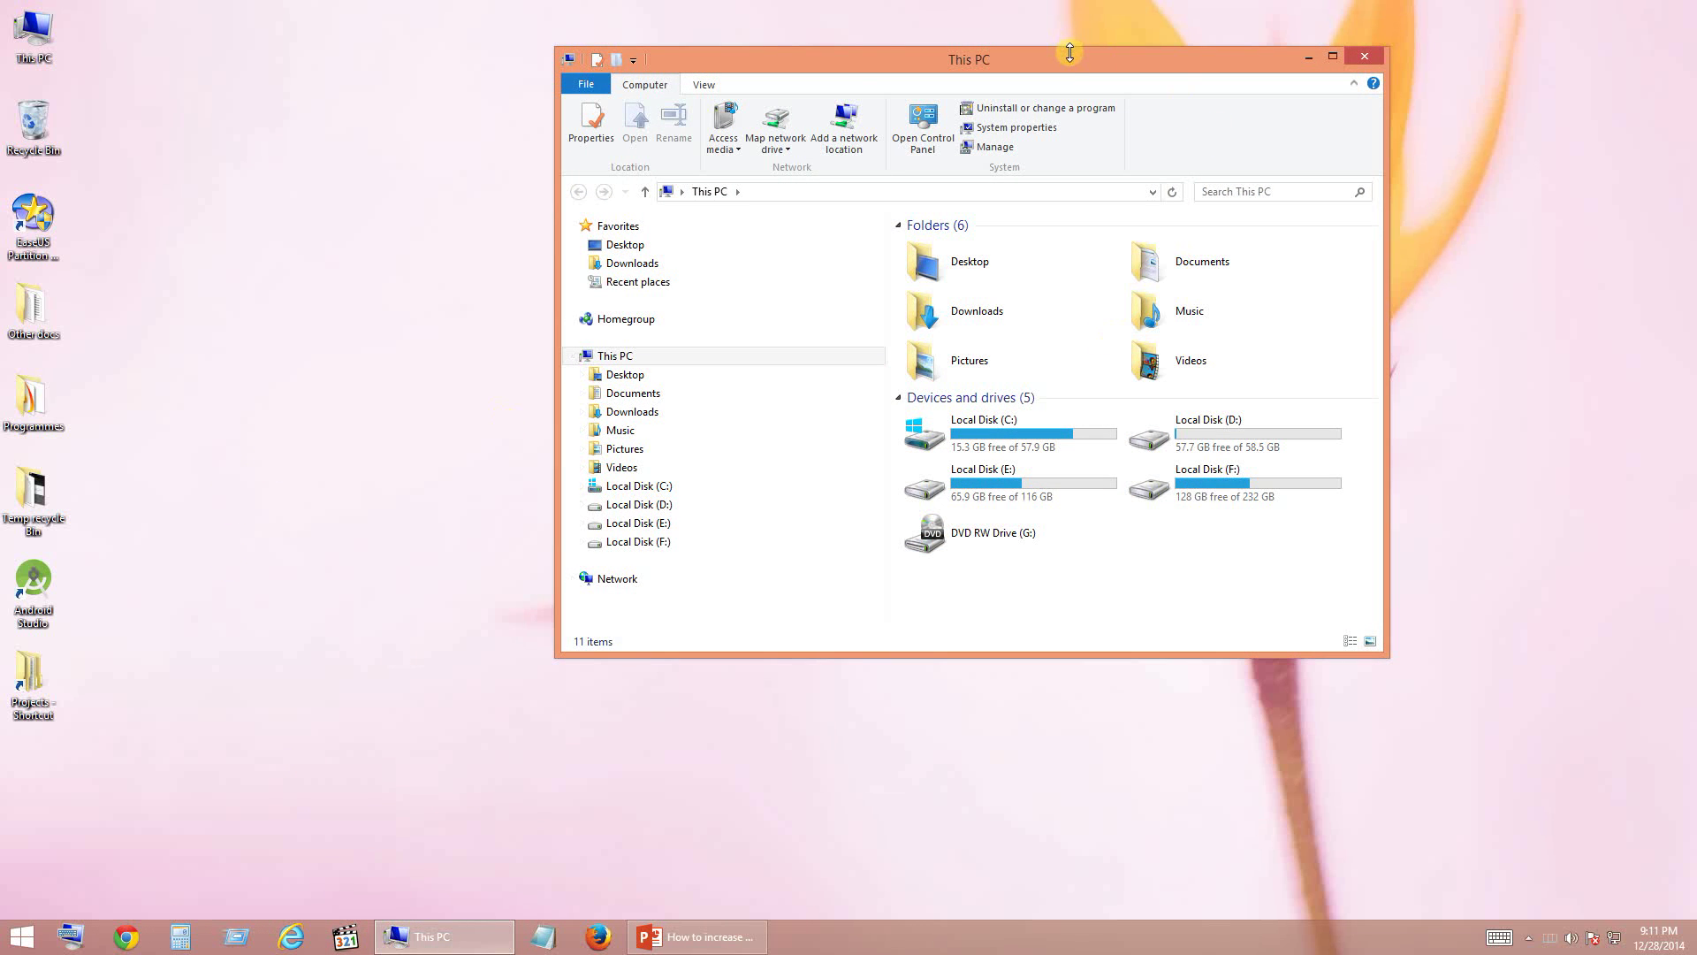
pyautogui.doubleClick(1068, 57)
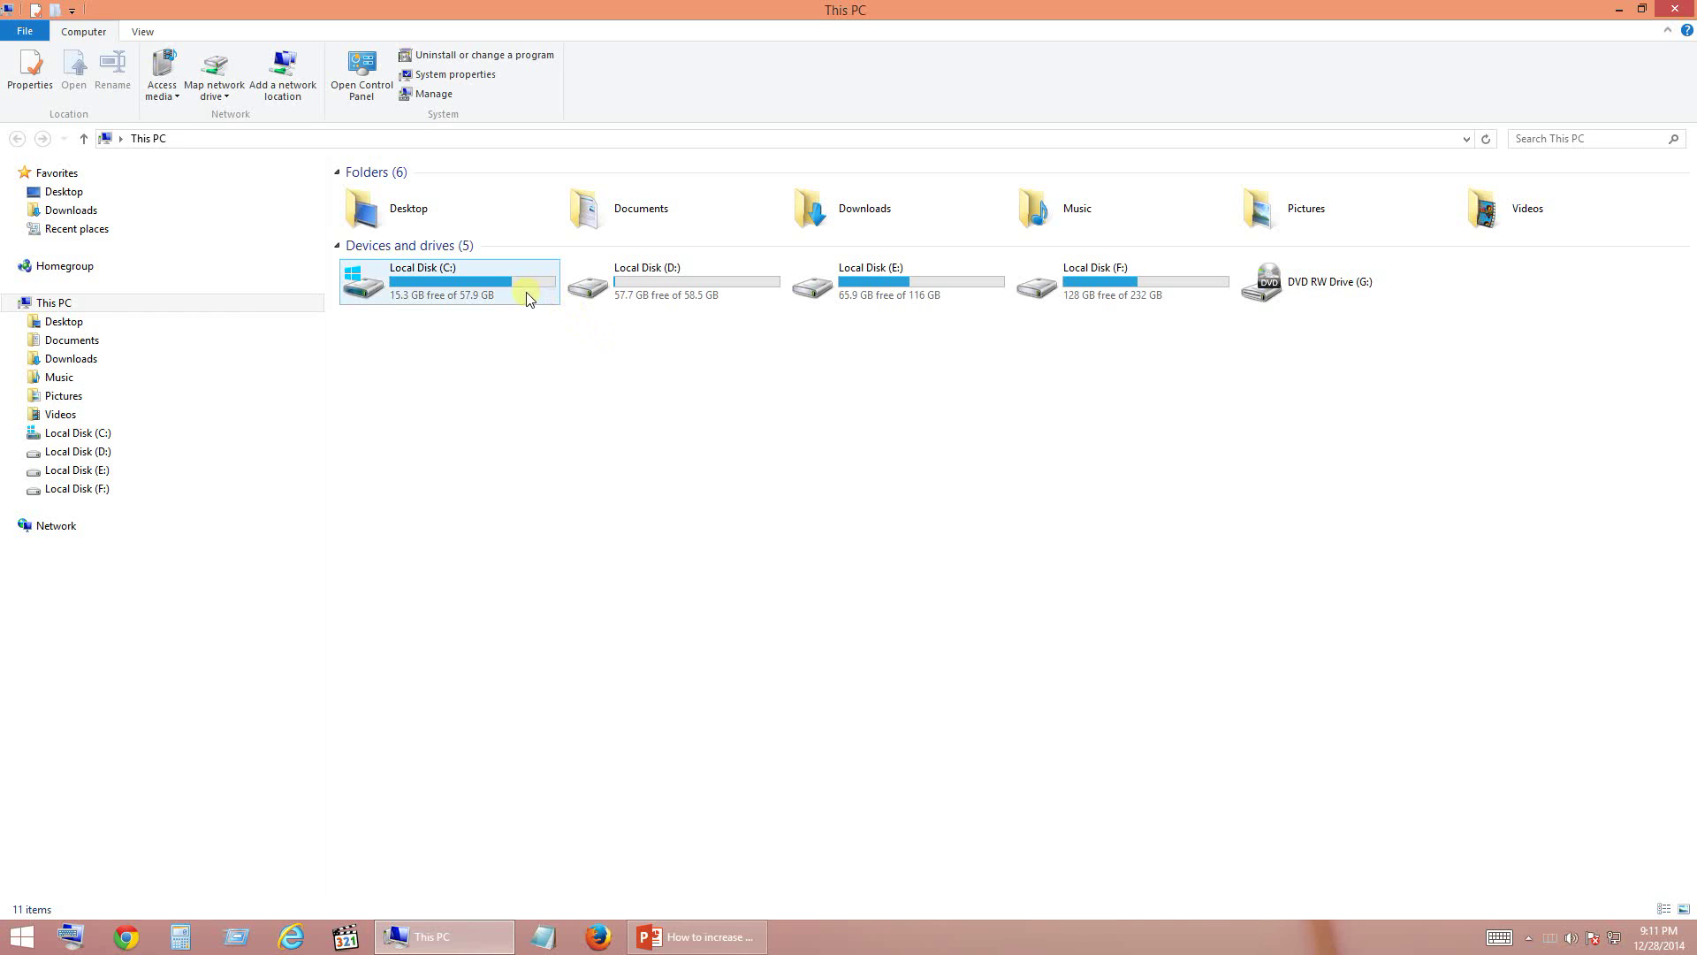
pyautogui.moveTo(519, 294)
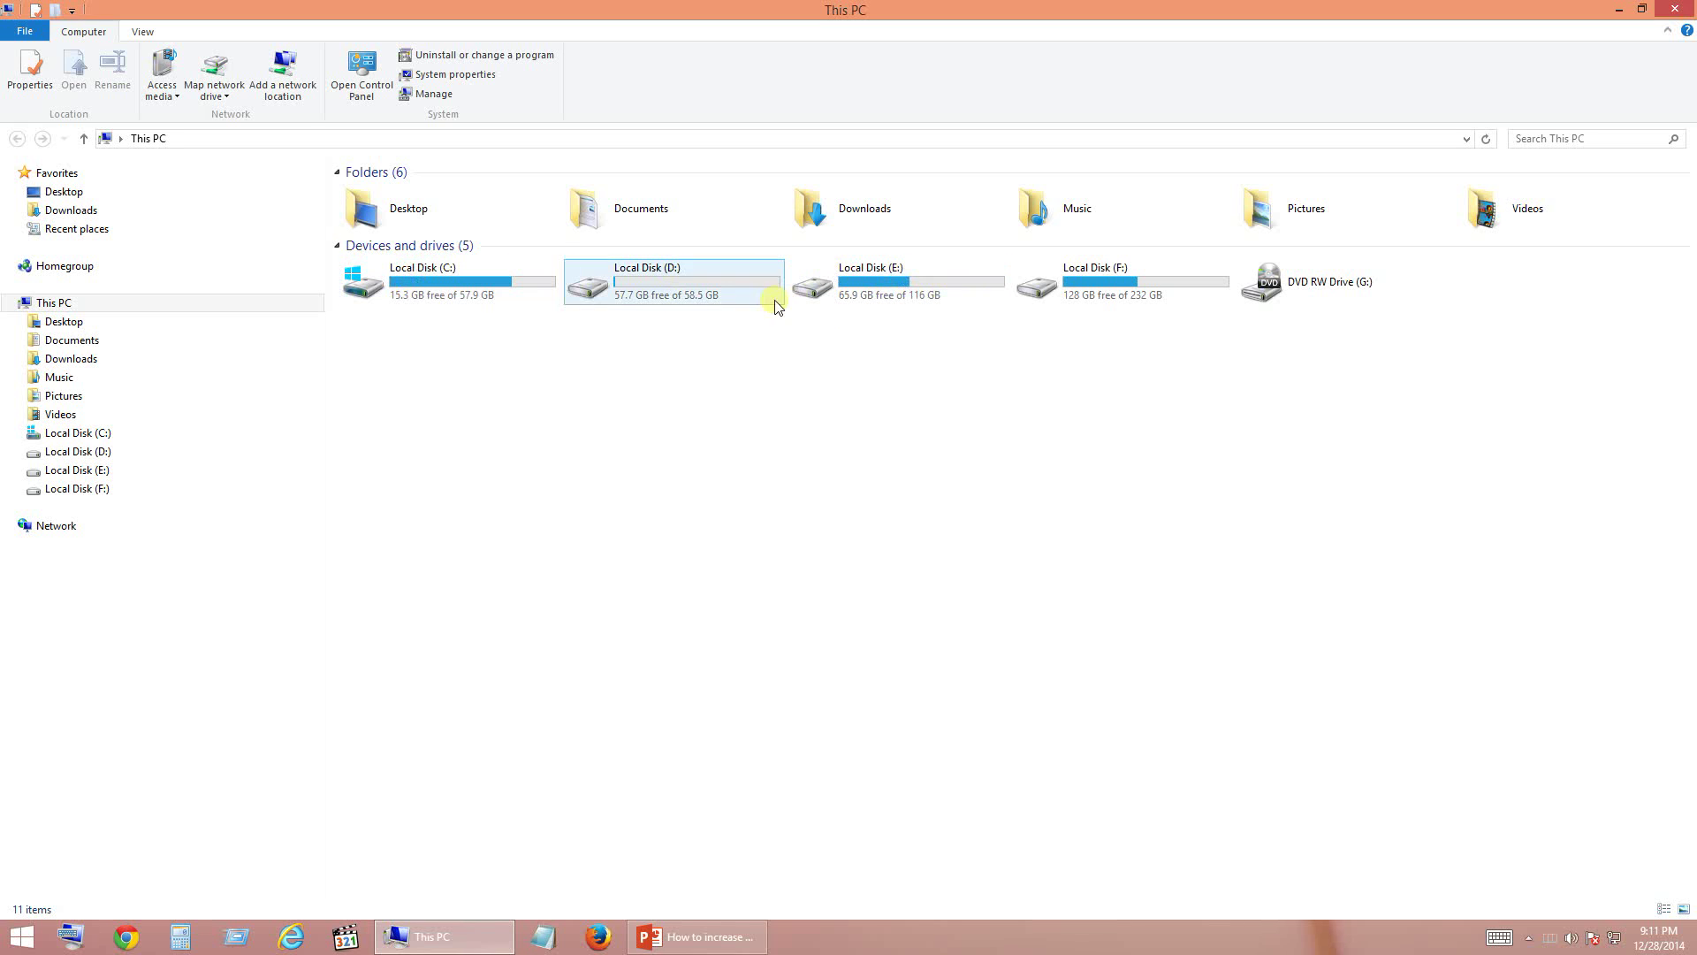
pyautogui.moveTo(1692, 5)
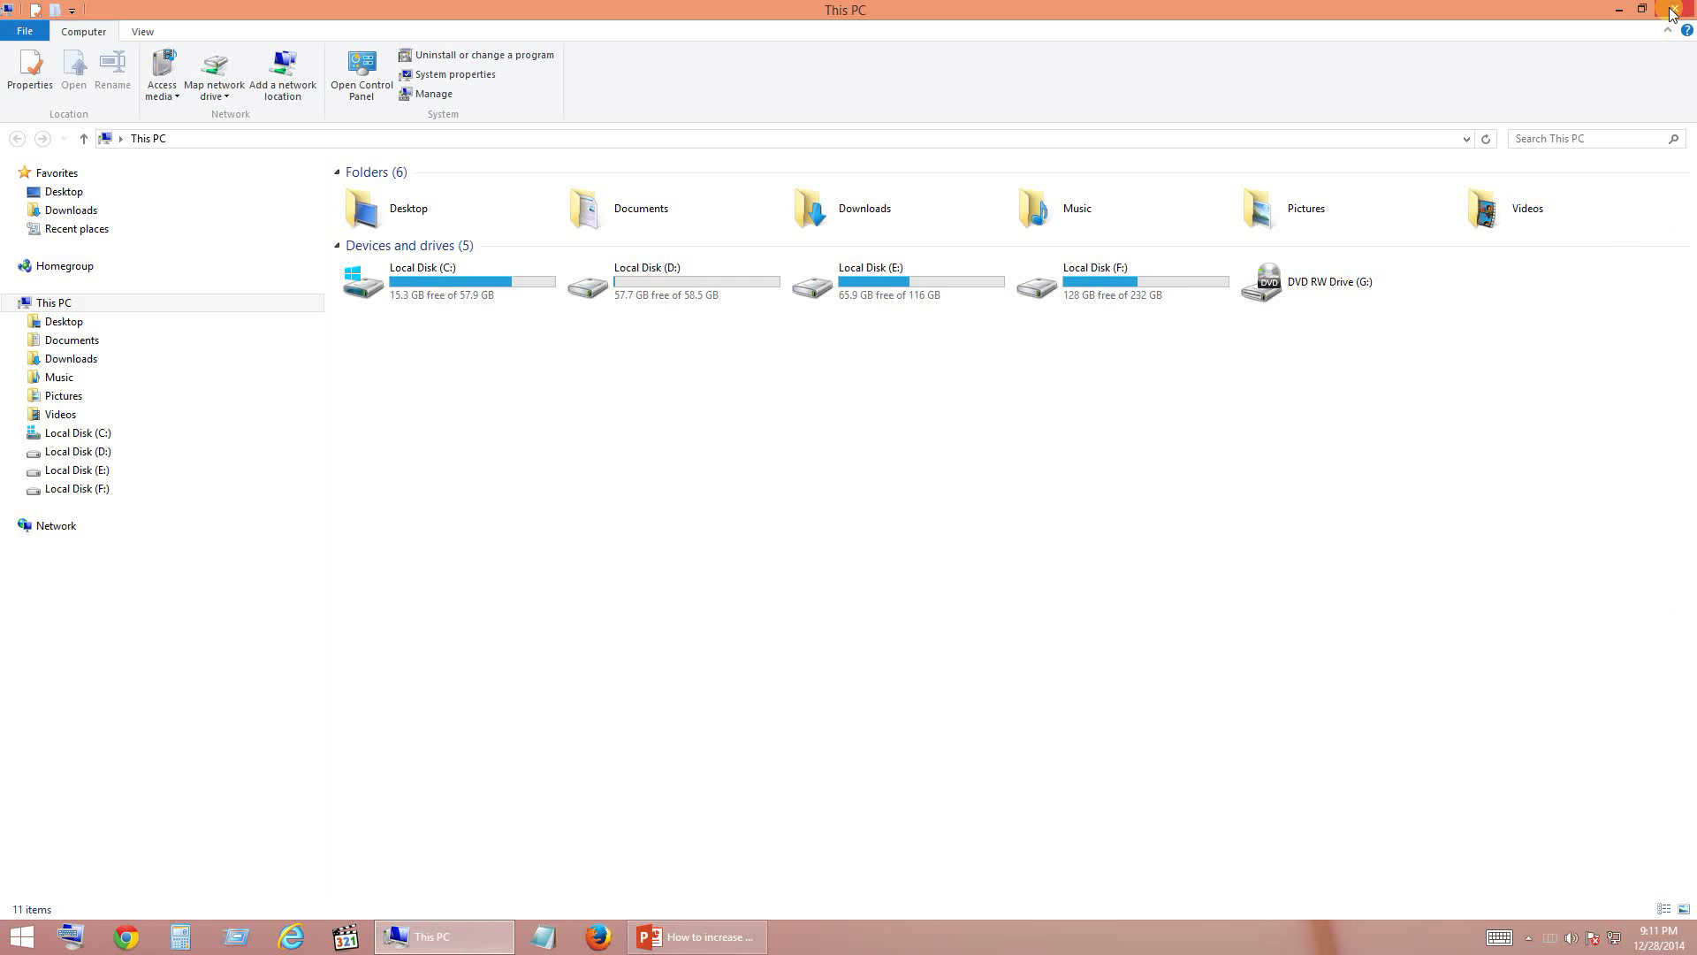
# Open Computer Management maximized on Disk Management and view the C: partition's available operations.
pyautogui.click(1673, 10)
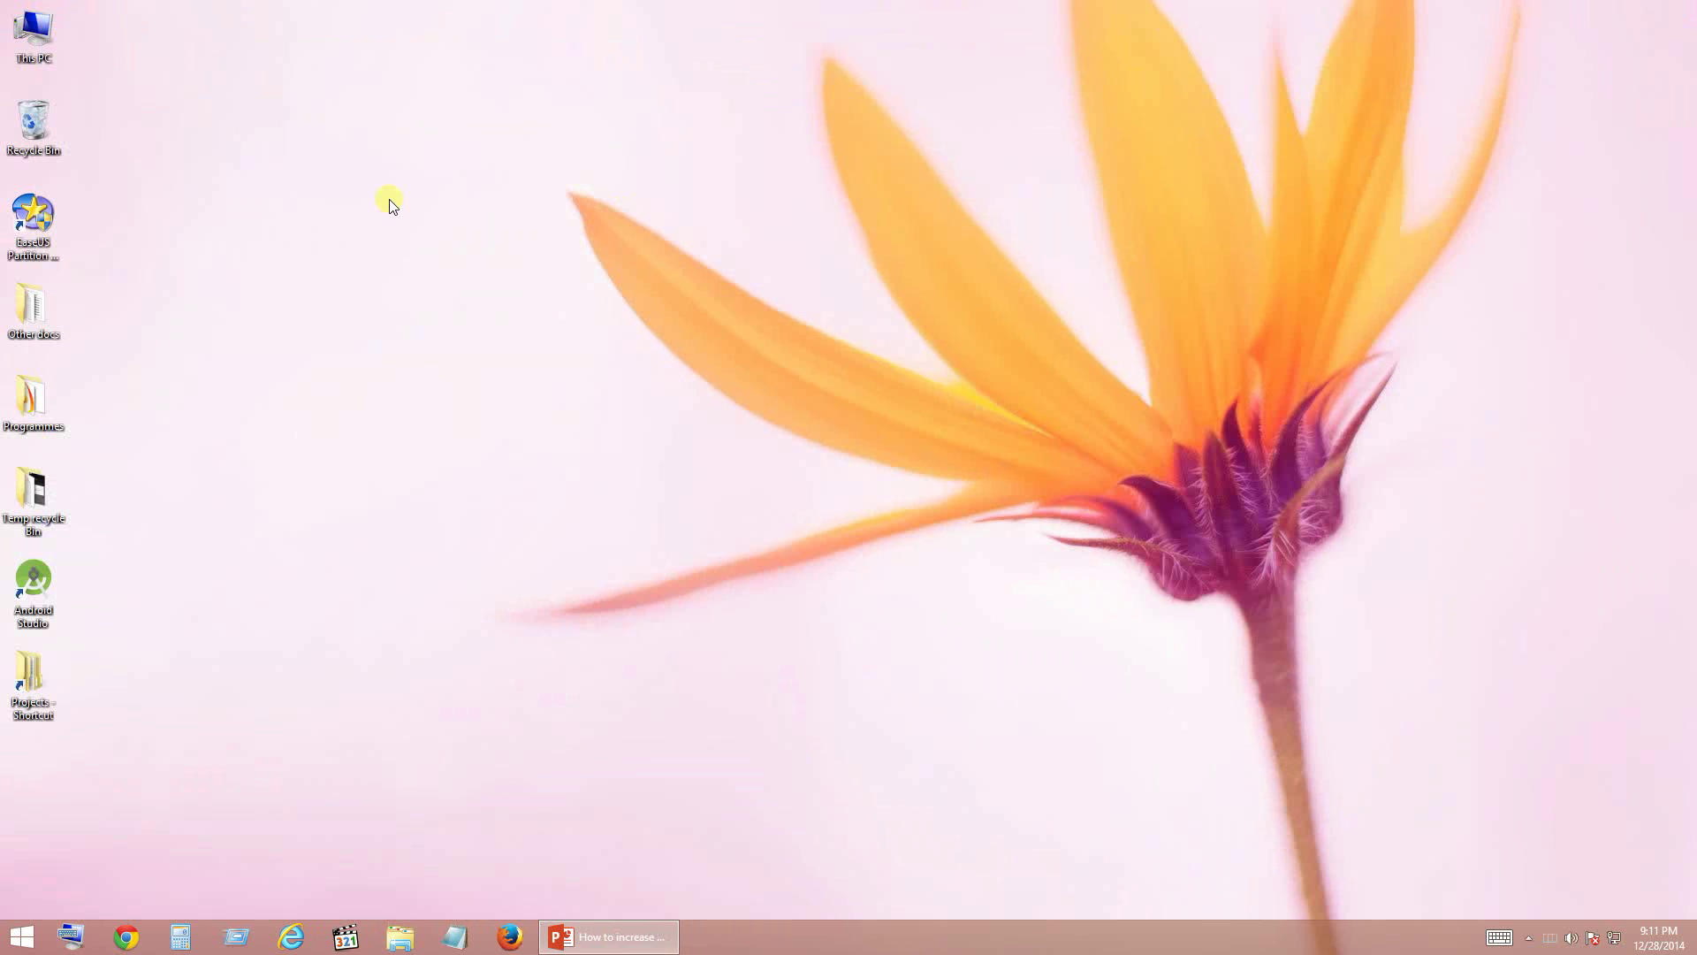
pyautogui.rightClick(39, 52)
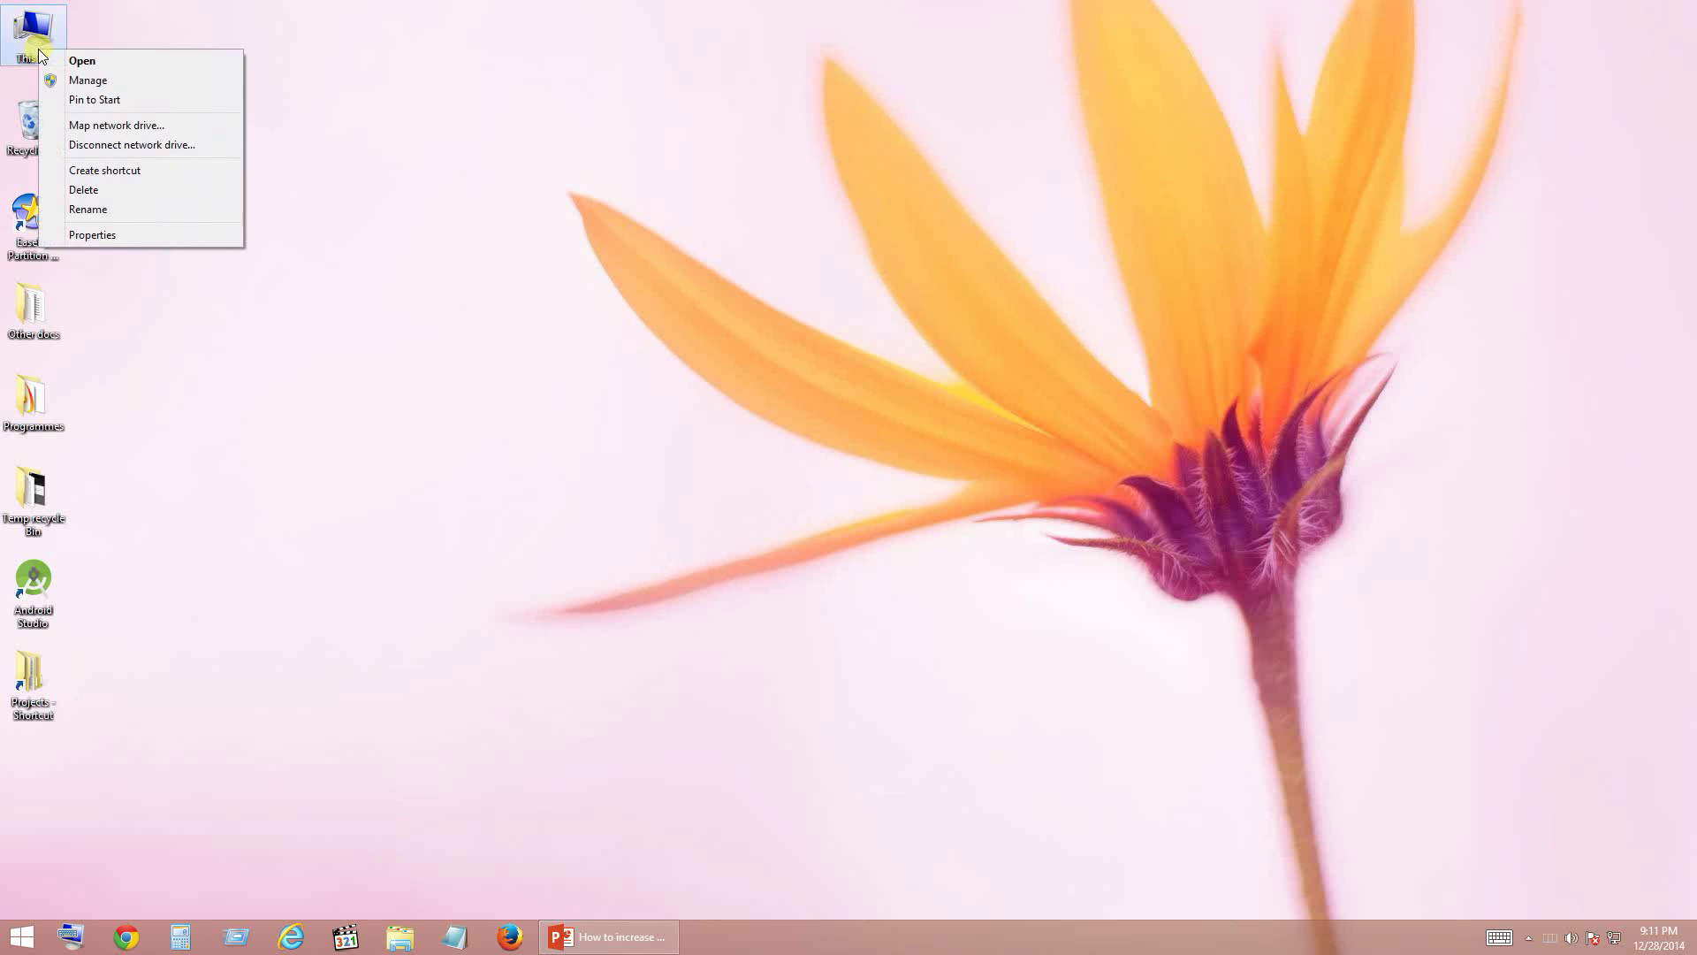
pyautogui.click(99, 85)
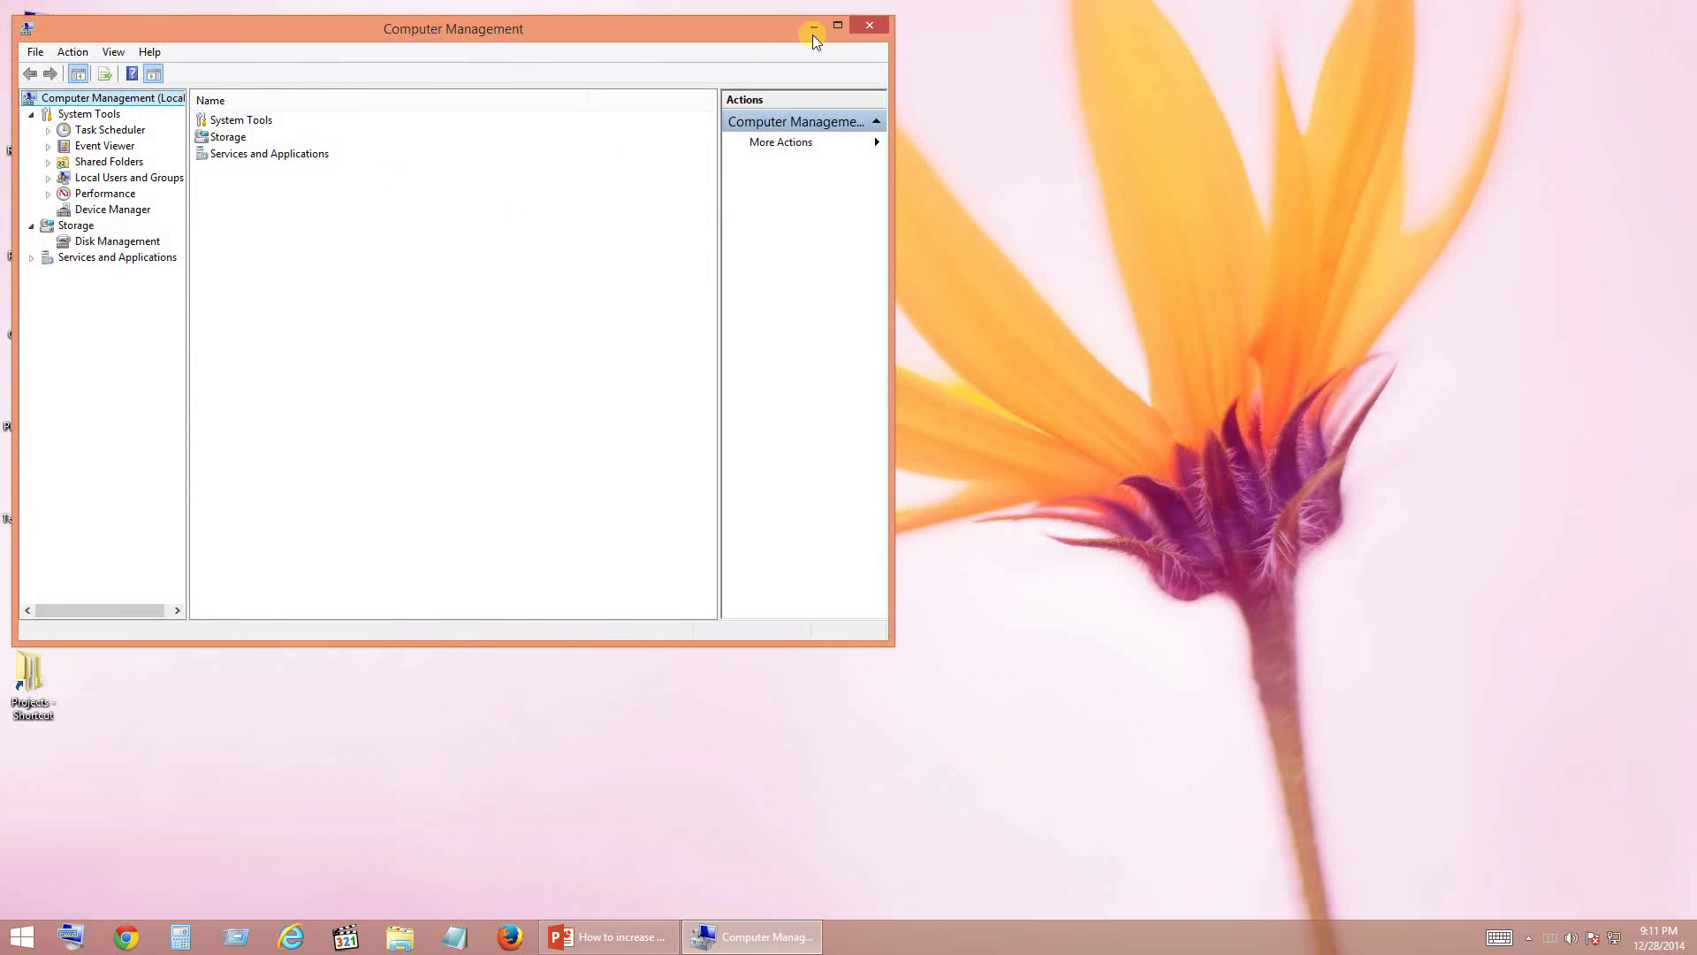
pyautogui.click(152, 246)
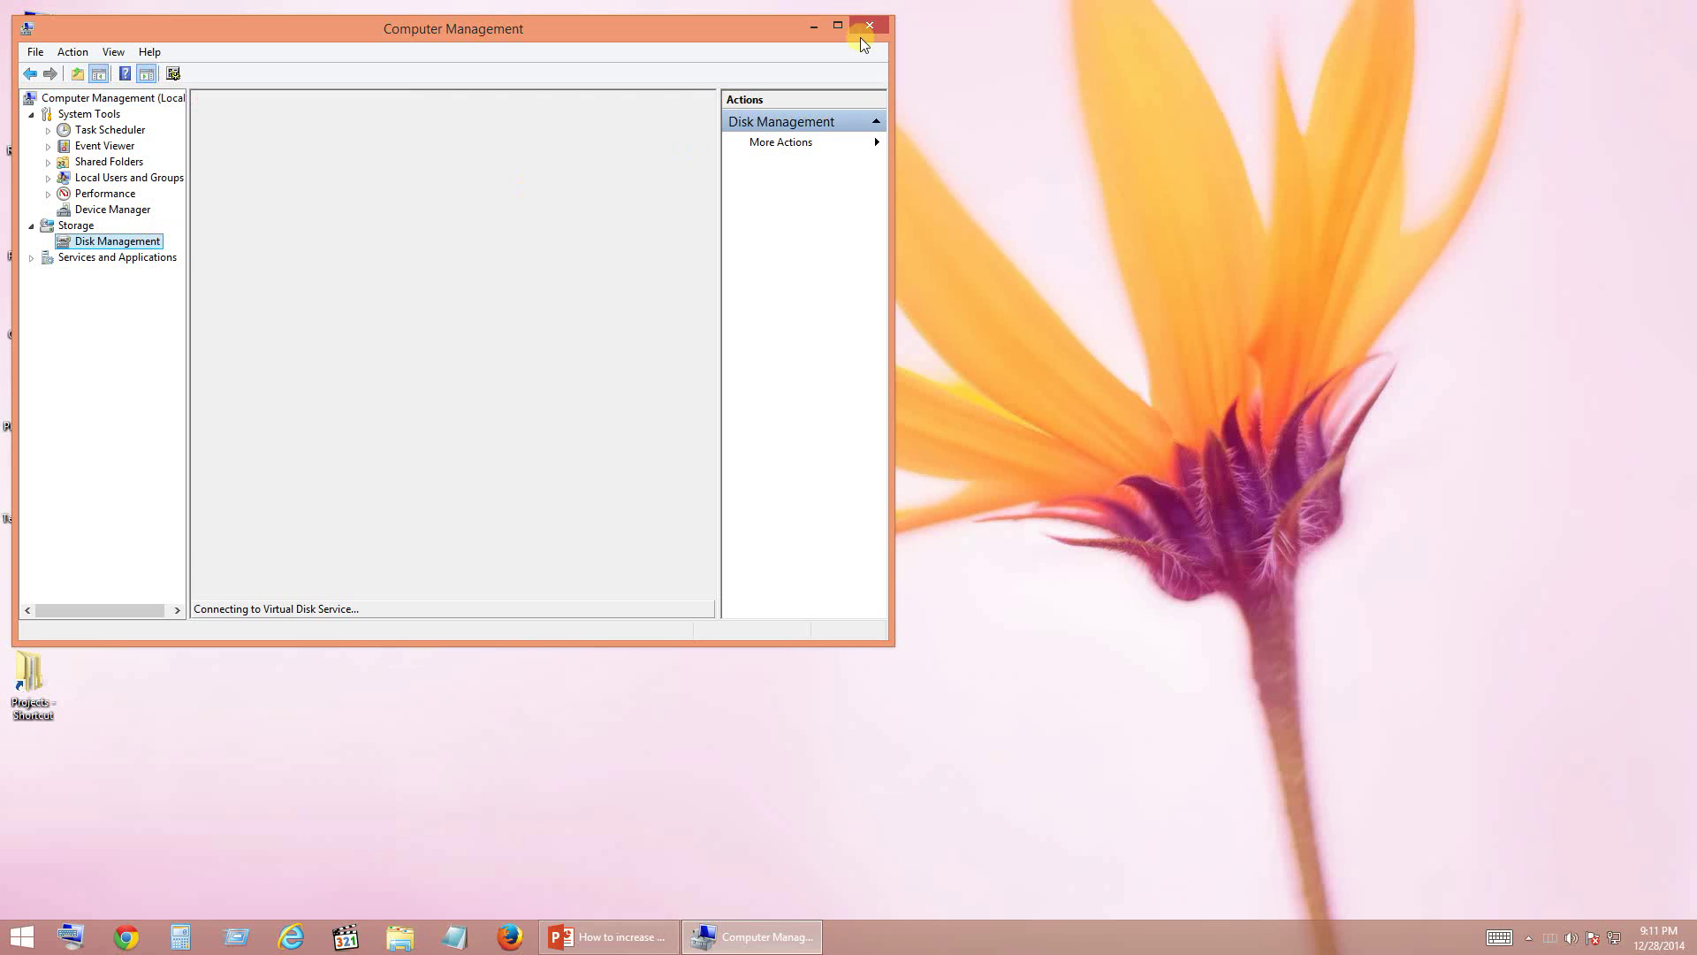
pyautogui.click(838, 27)
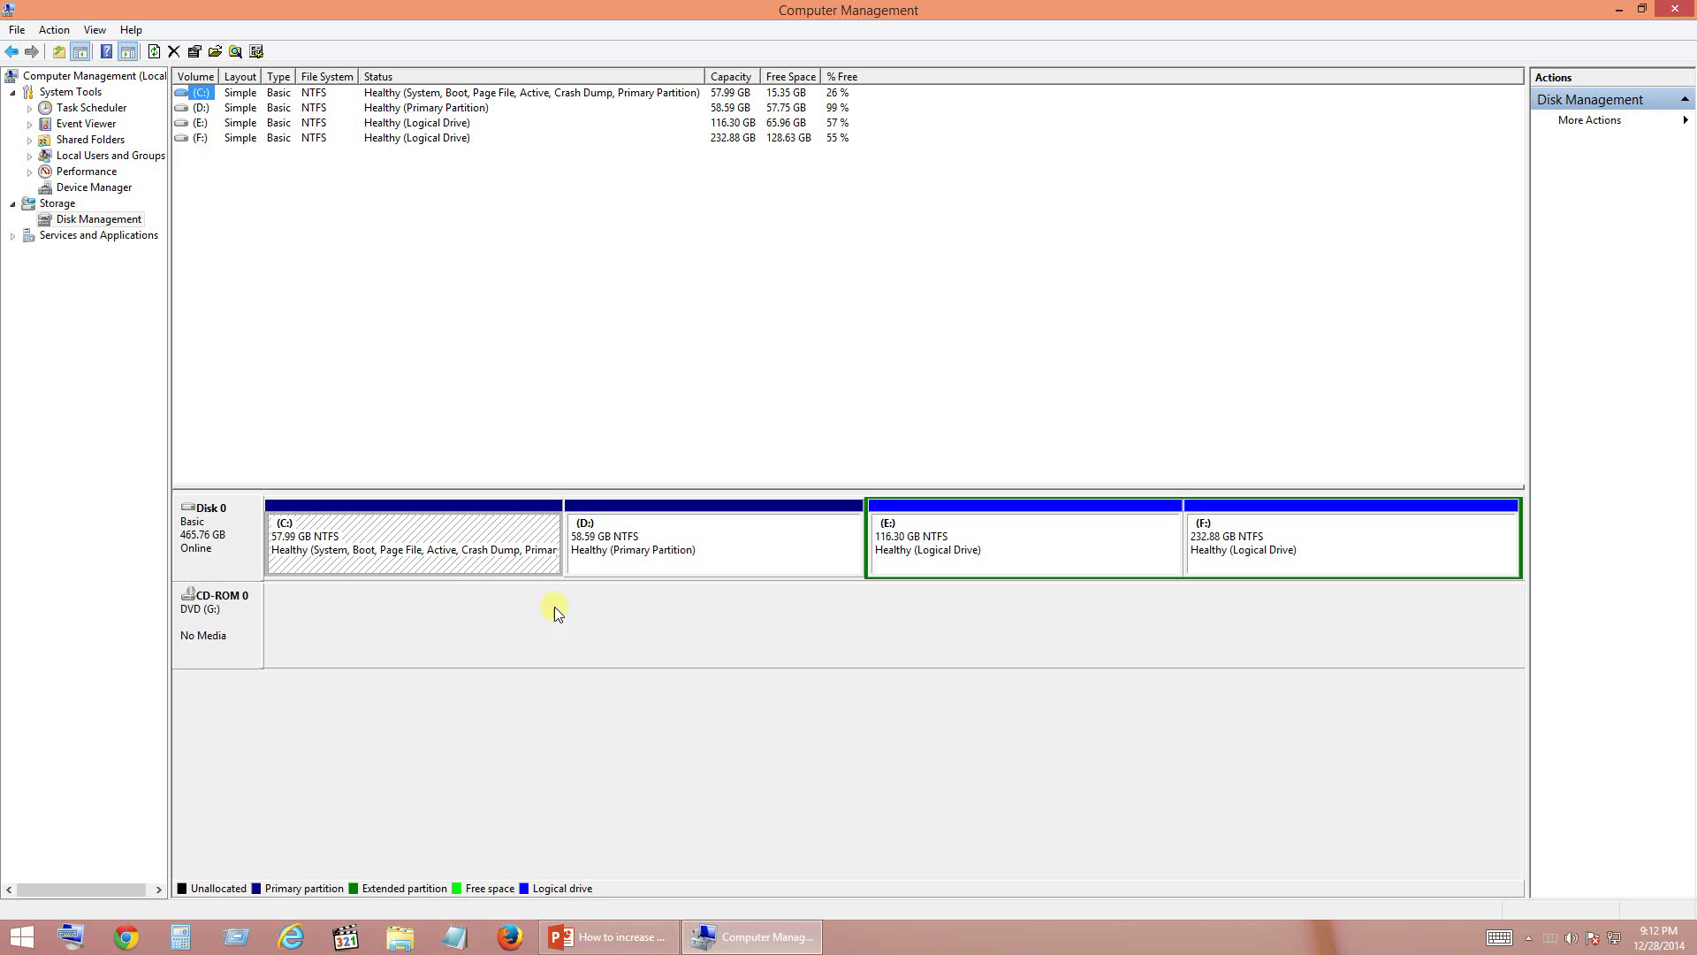
pyautogui.rightClick(383, 533)
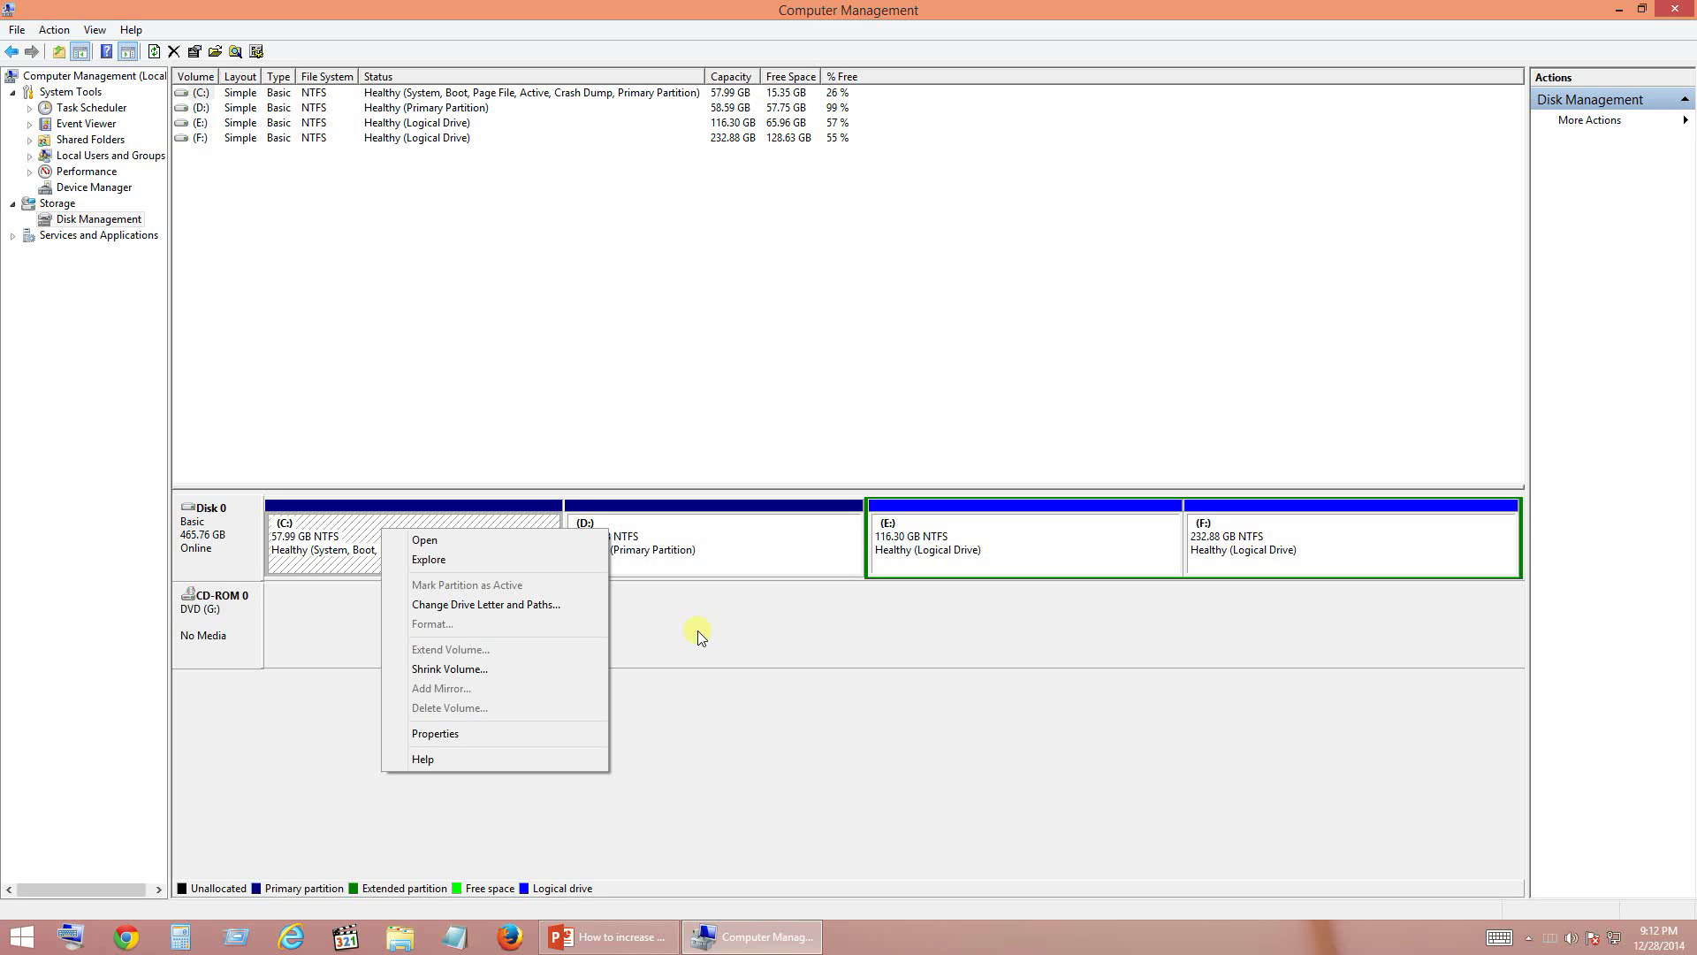
pyautogui.click(608, 937)
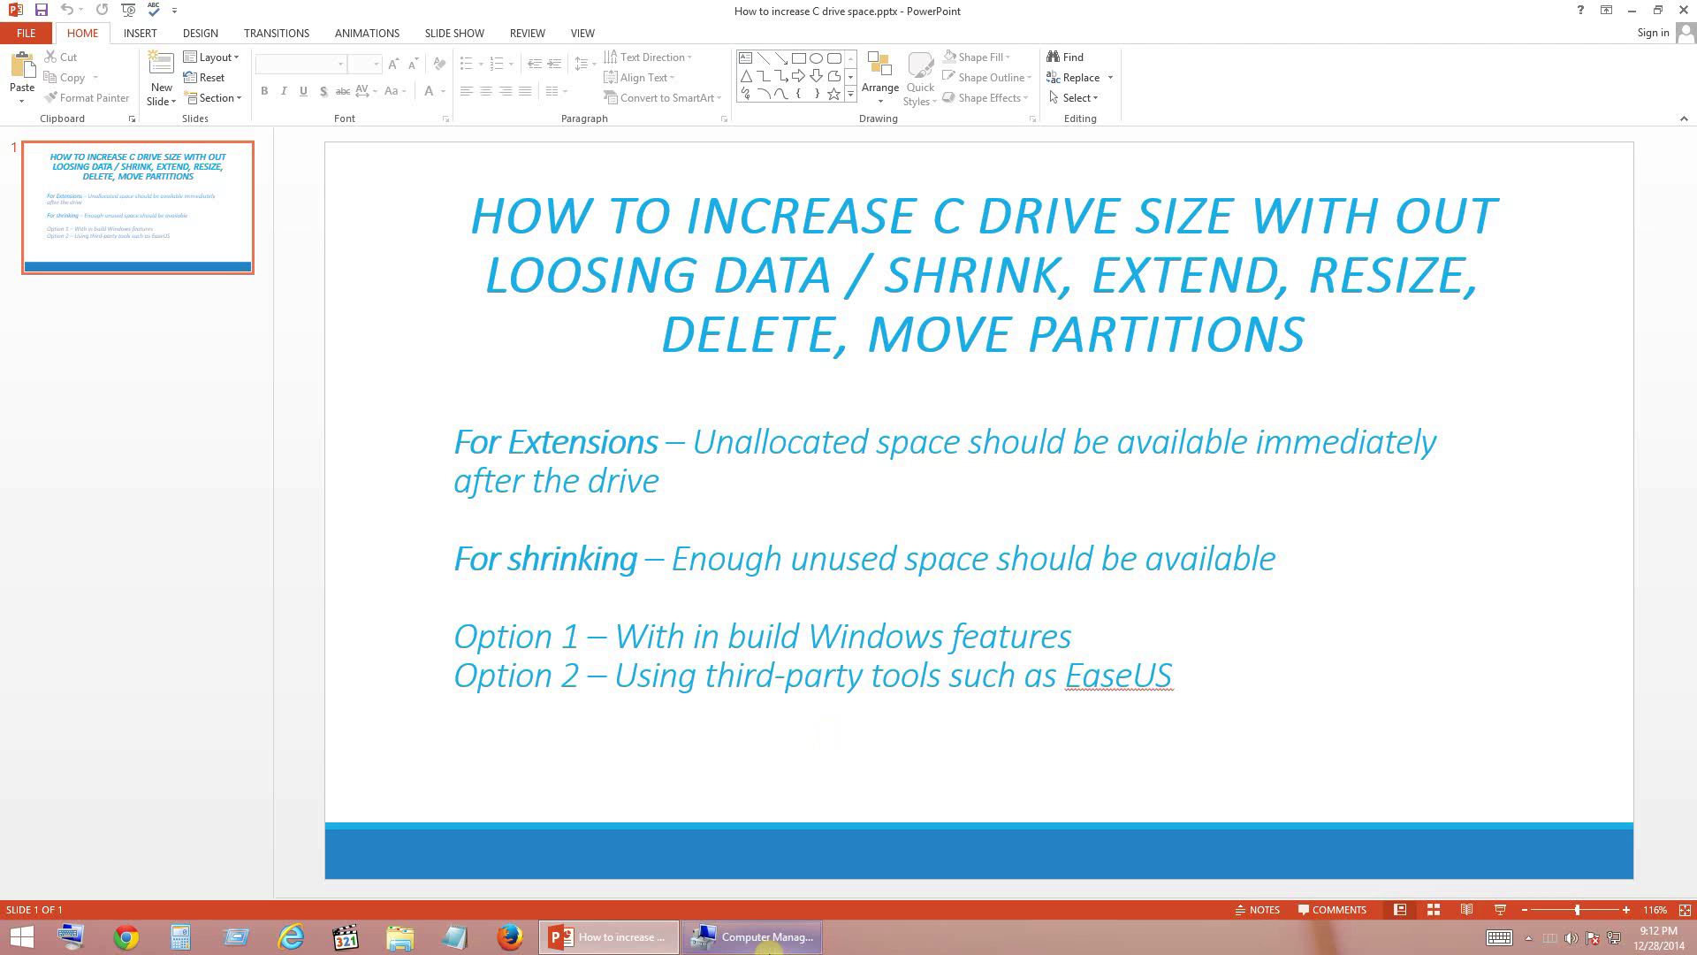
pyautogui.click(760, 938)
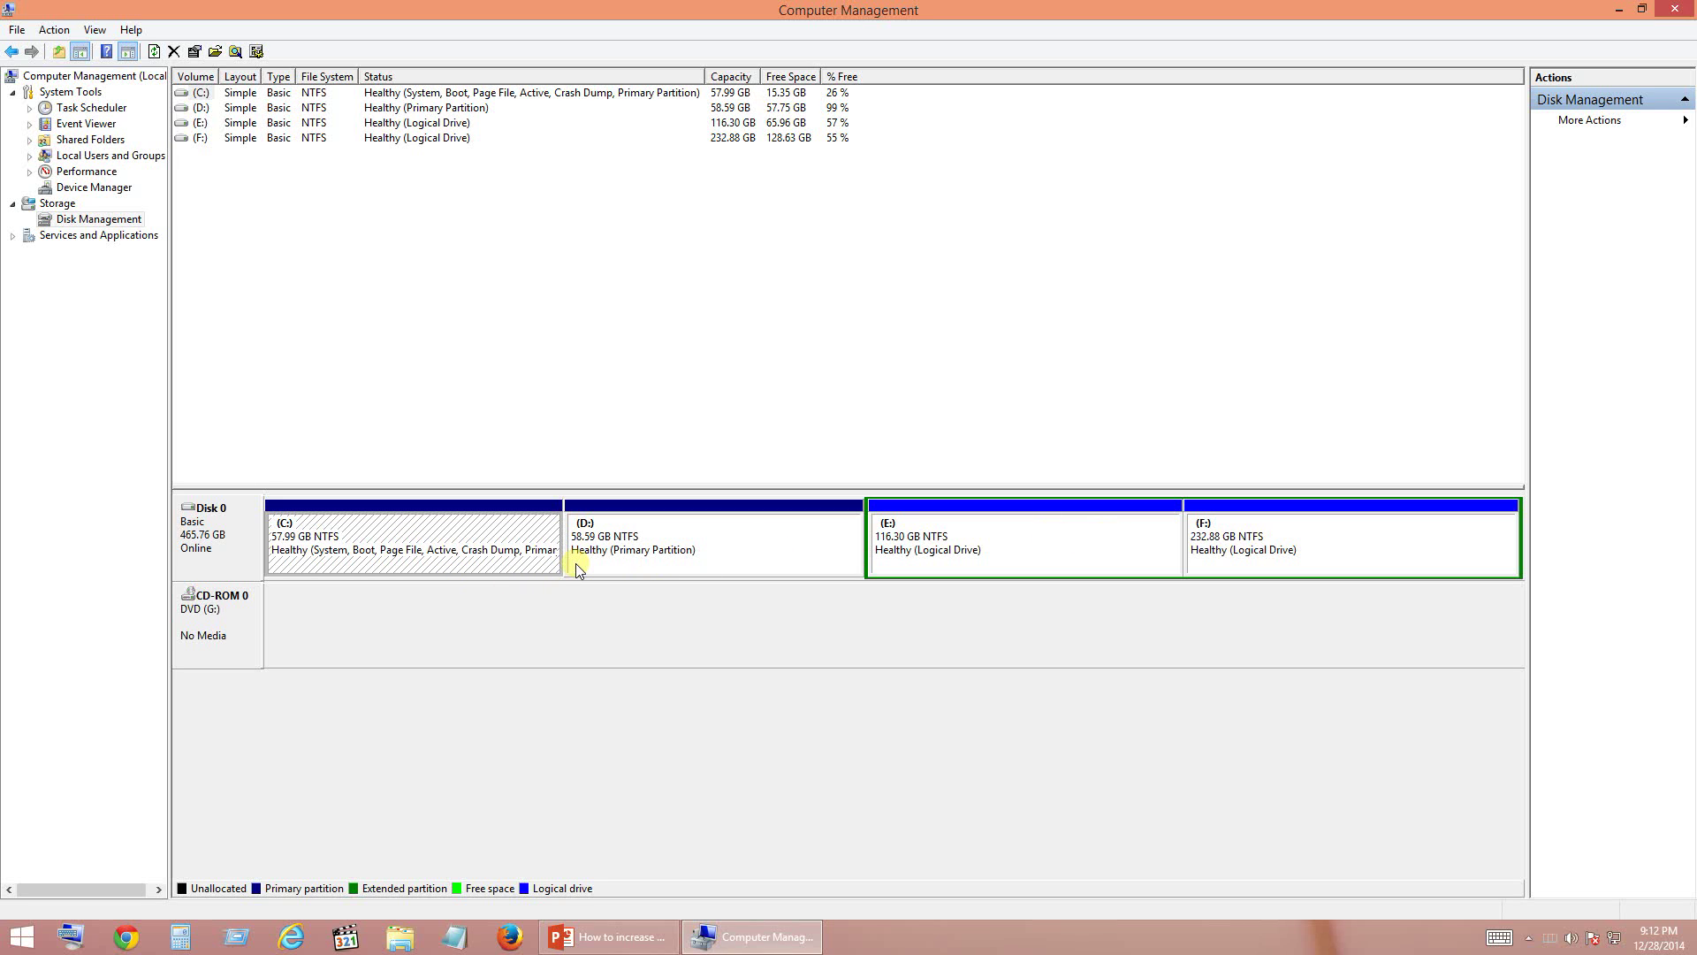
pyautogui.rightClick(410, 551)
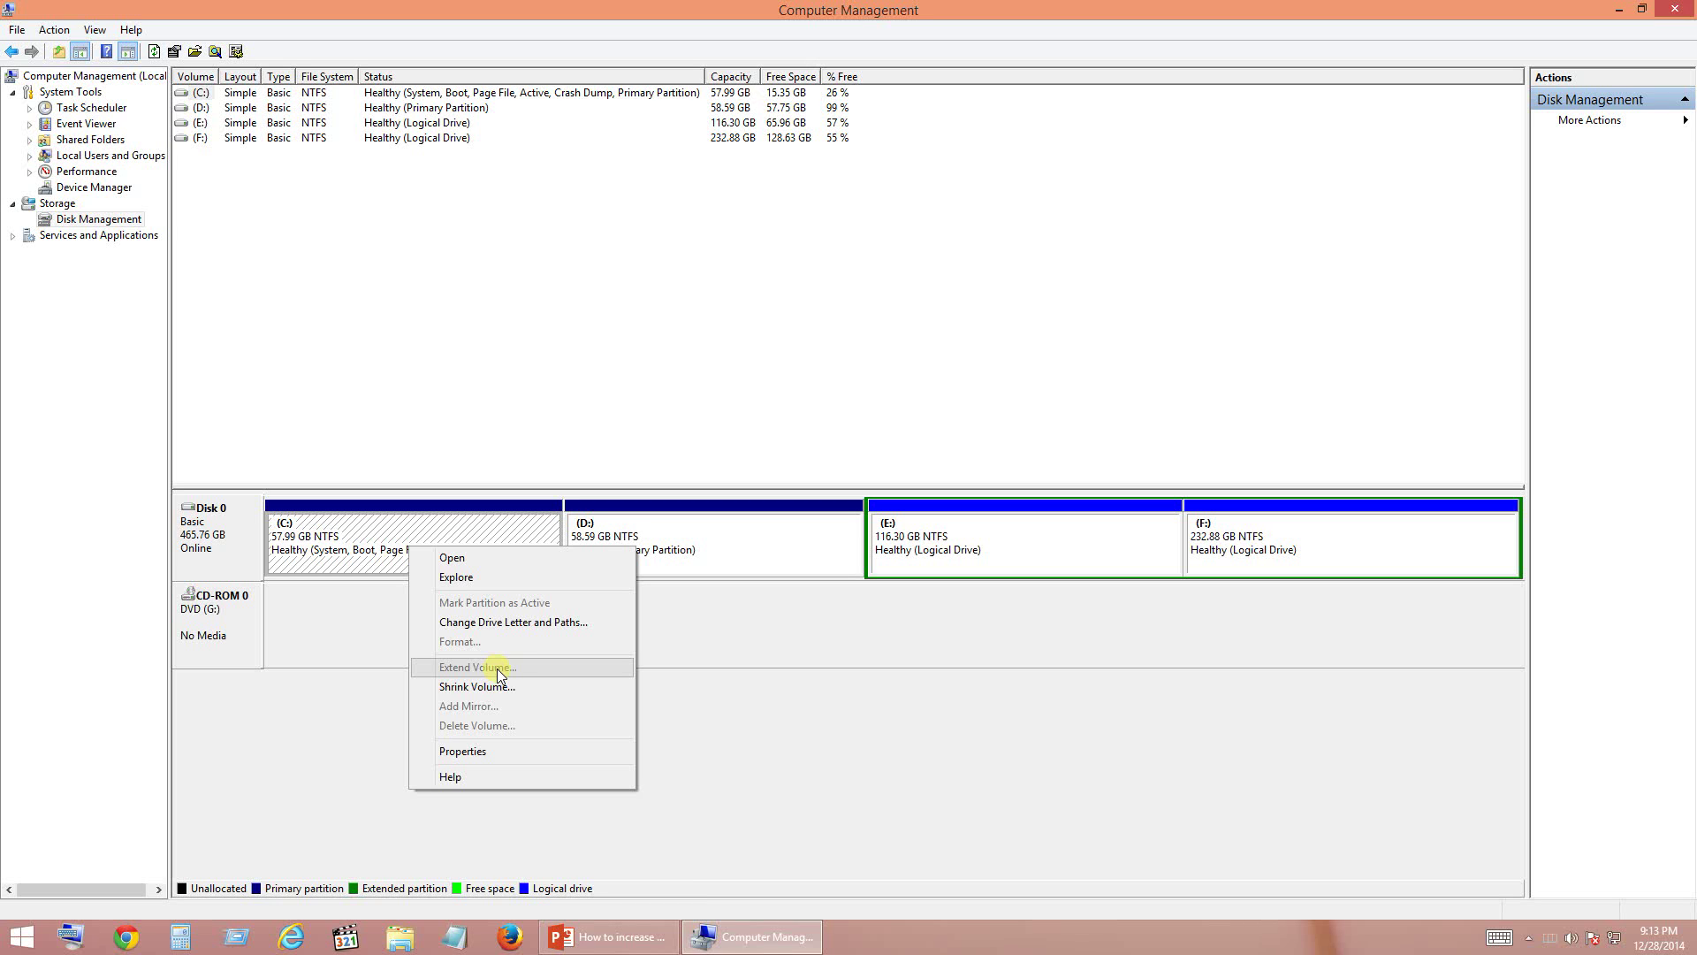
pyautogui.click(655, 632)
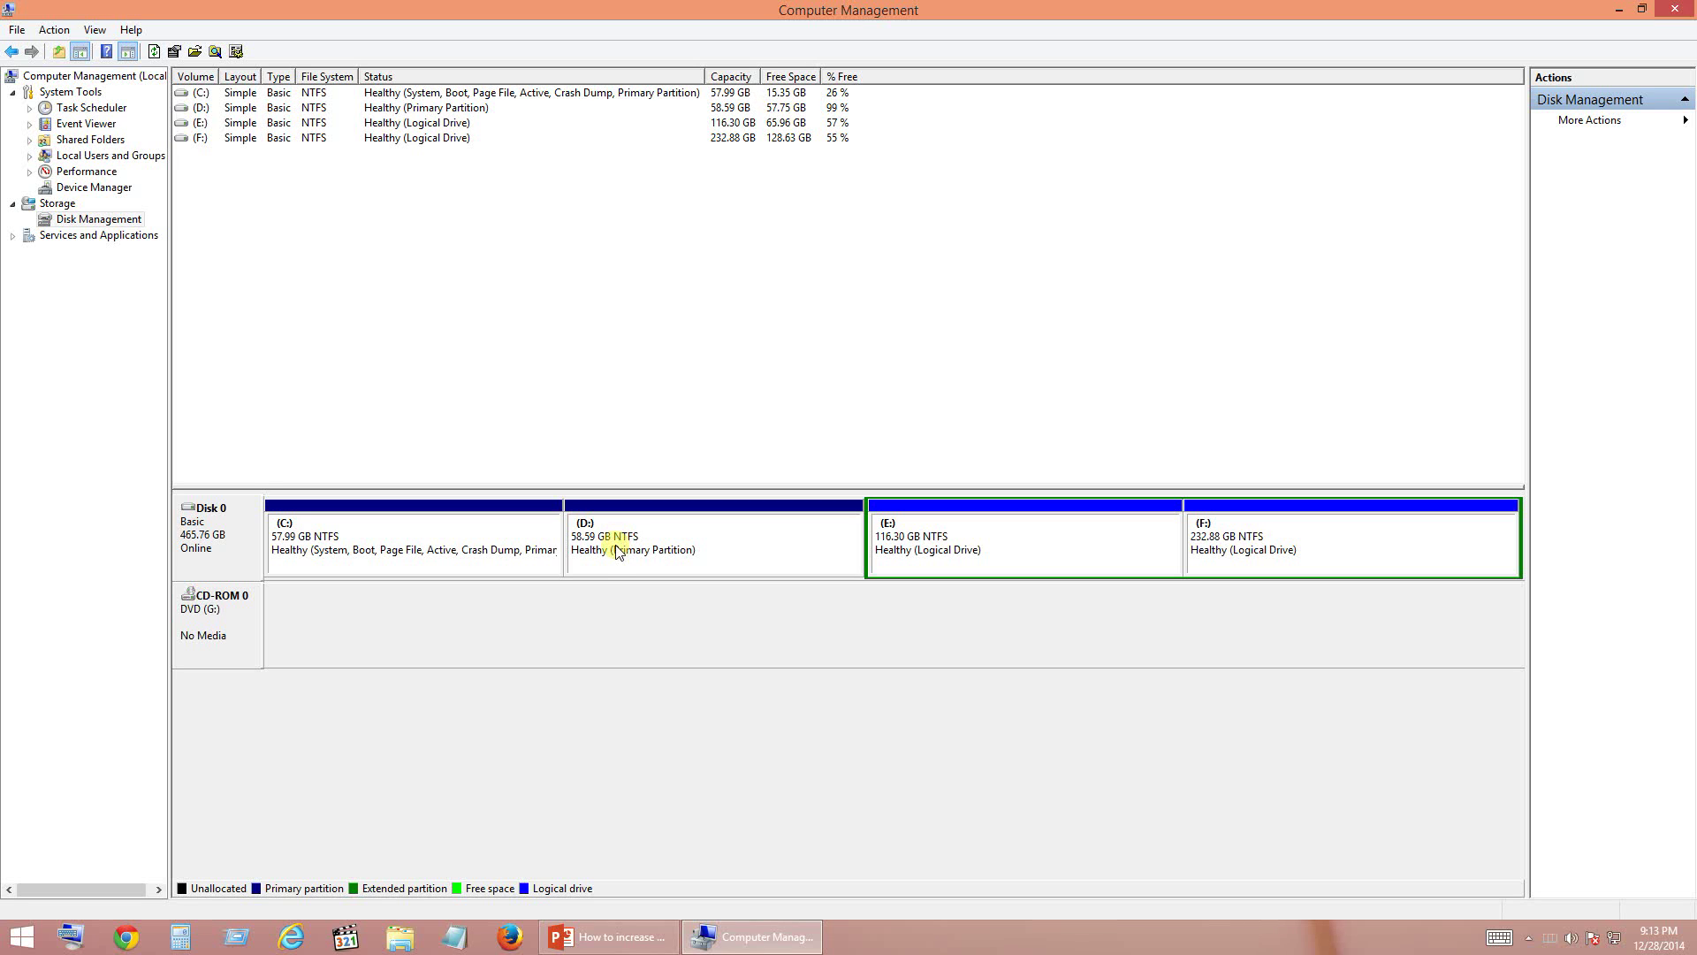
# Open Shrink Volume for D: (56876 MB available) and move its dialog aside.
pyautogui.rightClick(609, 545)
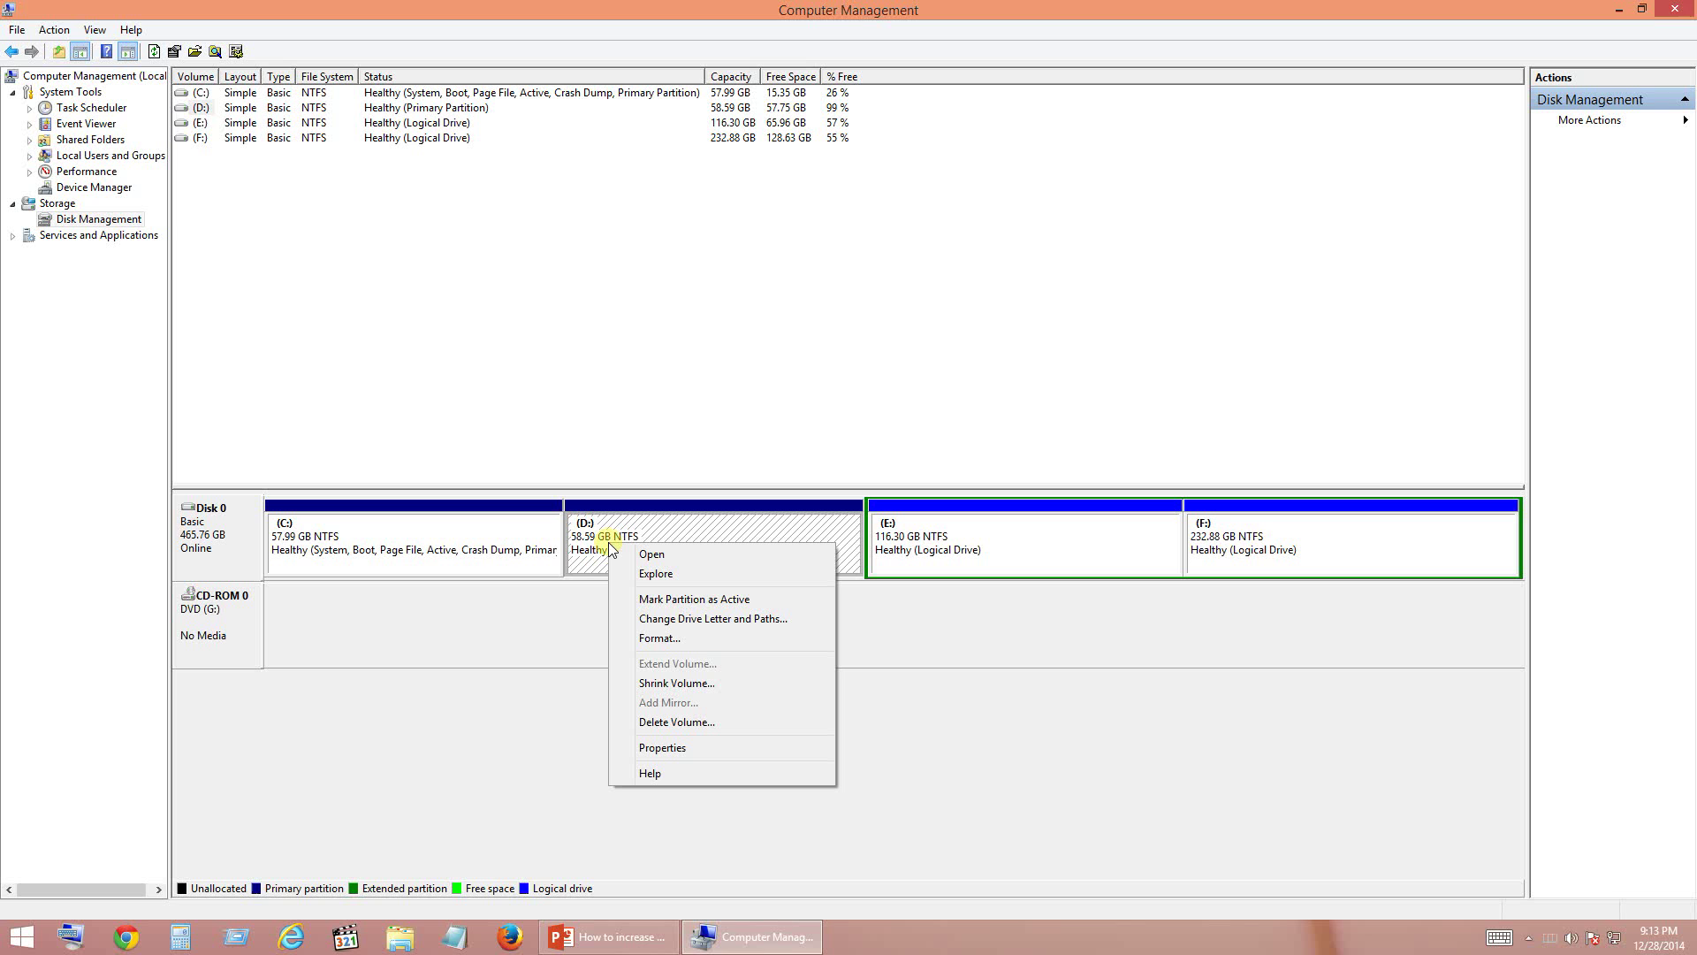
pyautogui.click(695, 684)
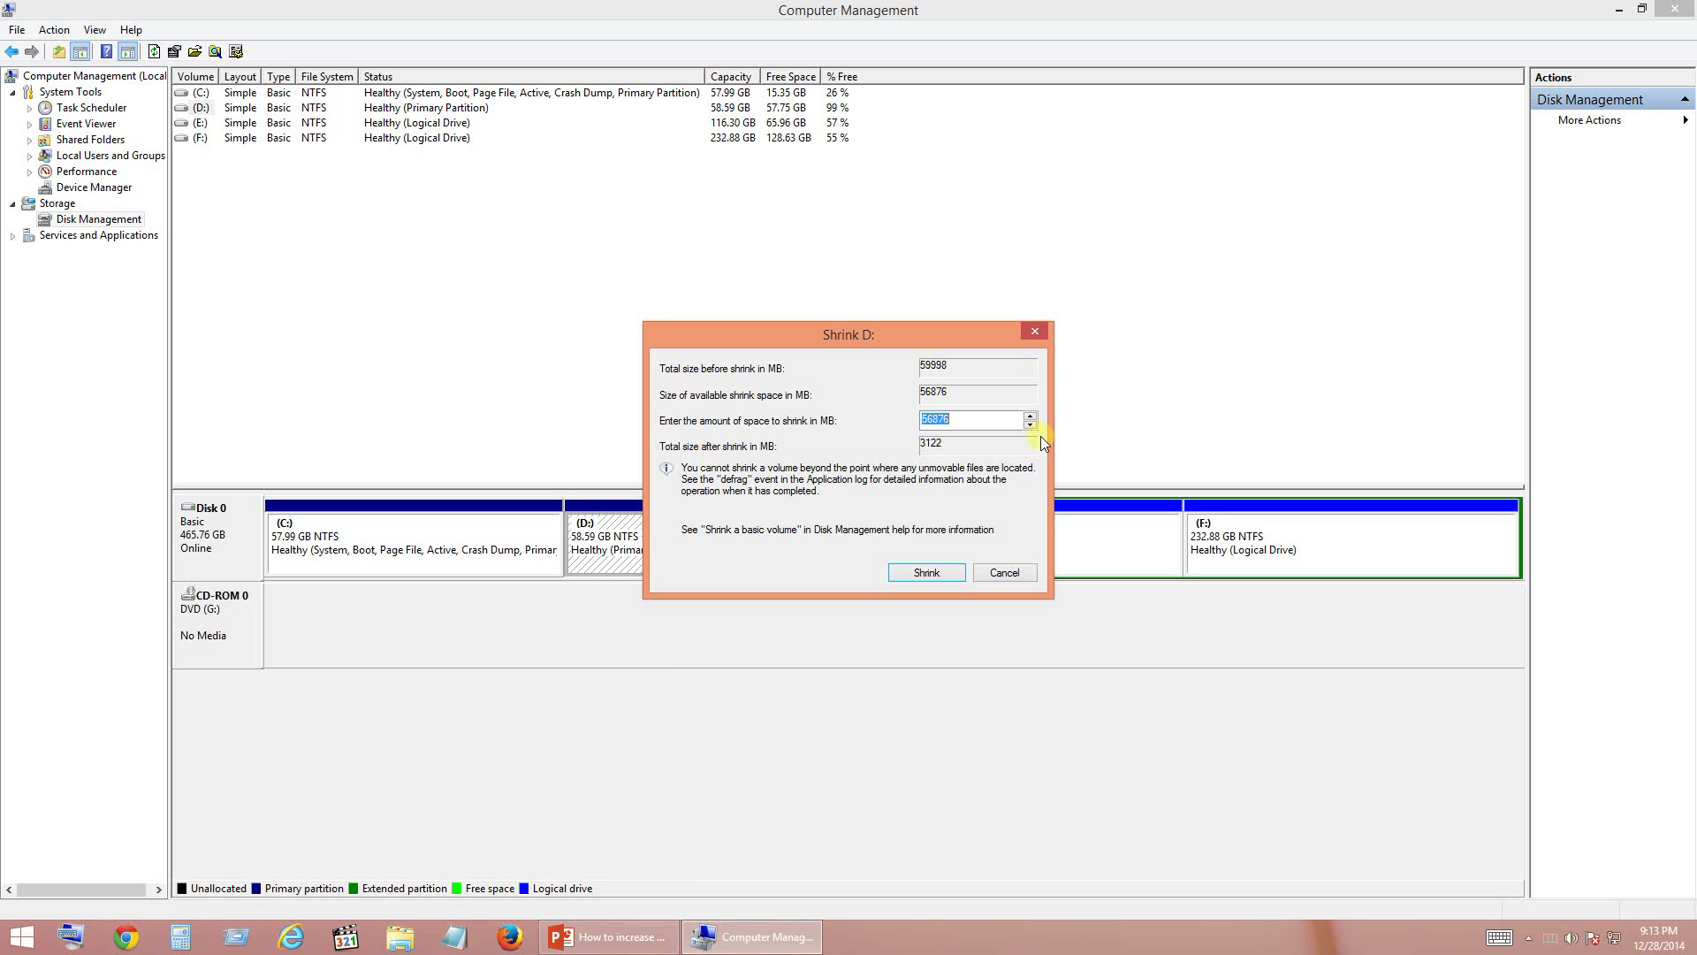
pyautogui.moveTo(921, 336); pyautogui.dragTo(959, 442)
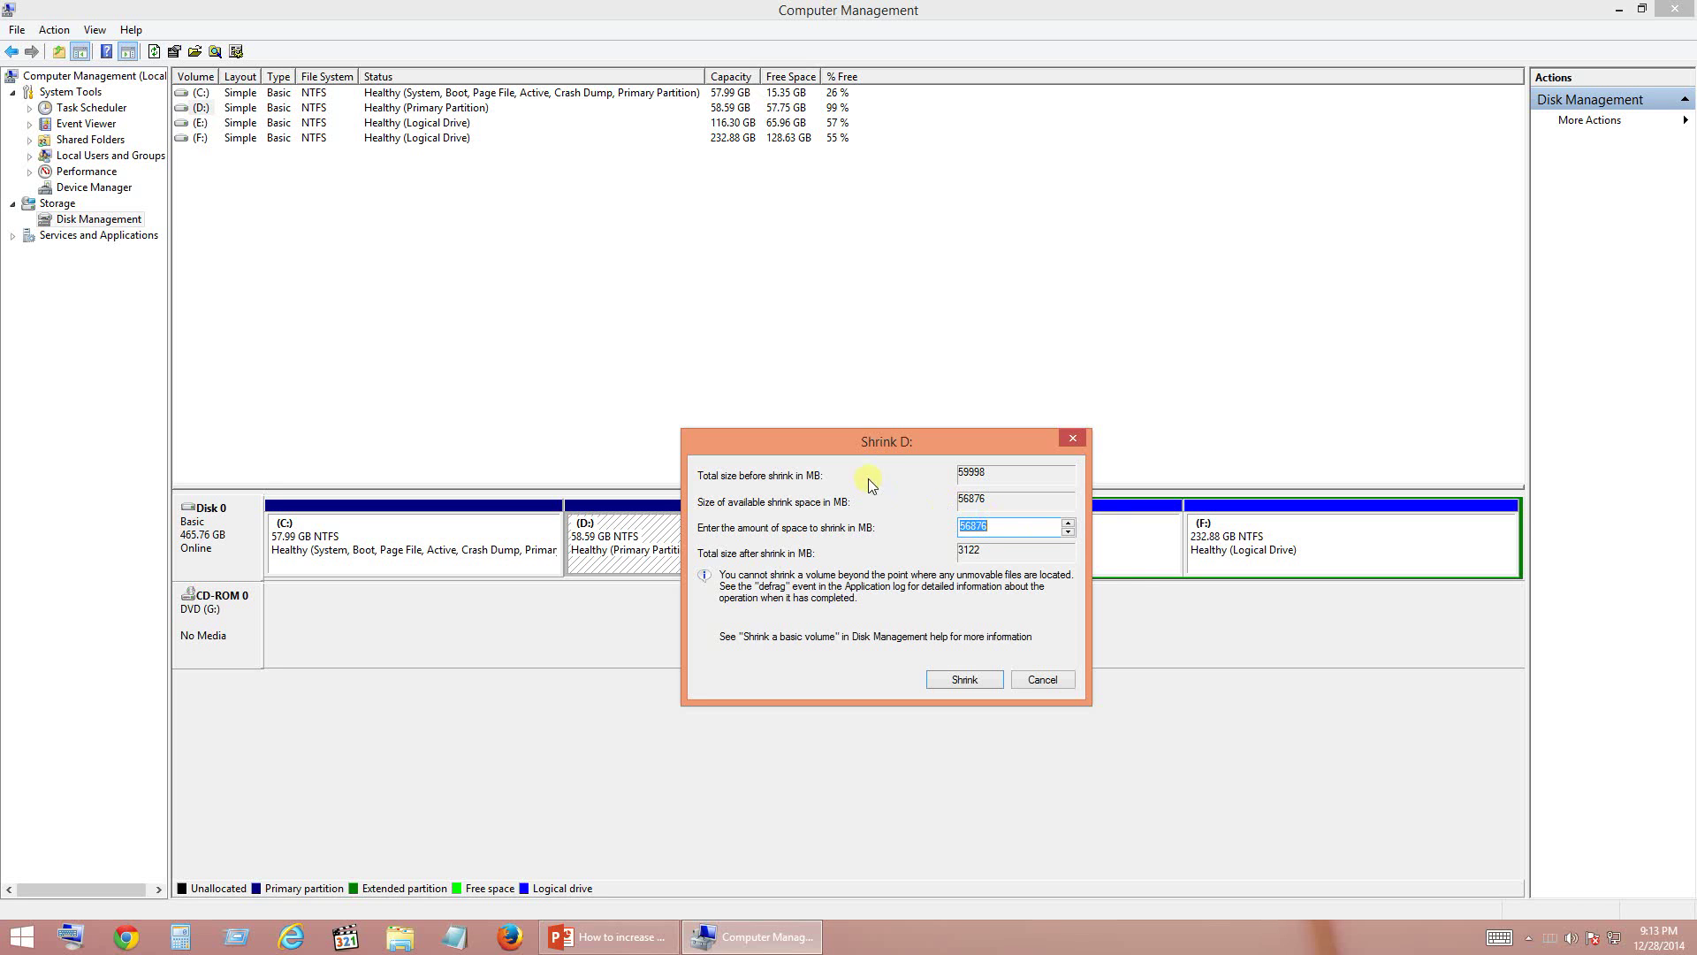
pyautogui.moveTo(858, 438); pyautogui.dragTo(711, 589)
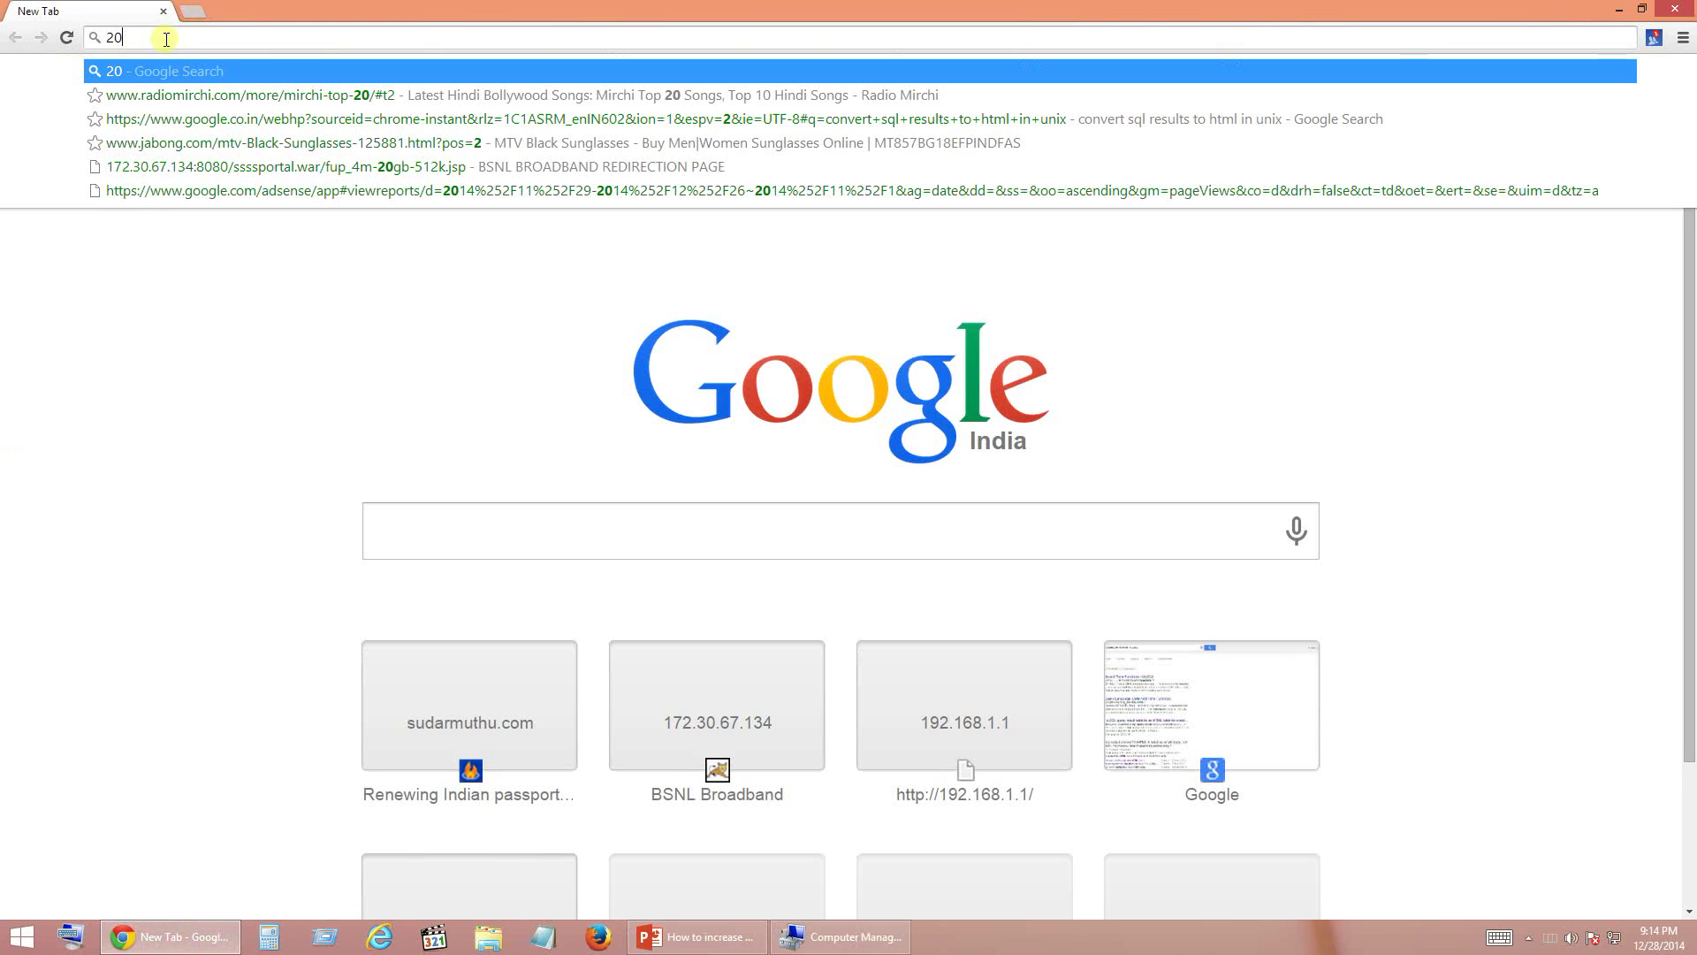
# Convert 20 GB to MB with Google and paste 20000 into the Shrink D: amount.
pyautogui.write('to mb')
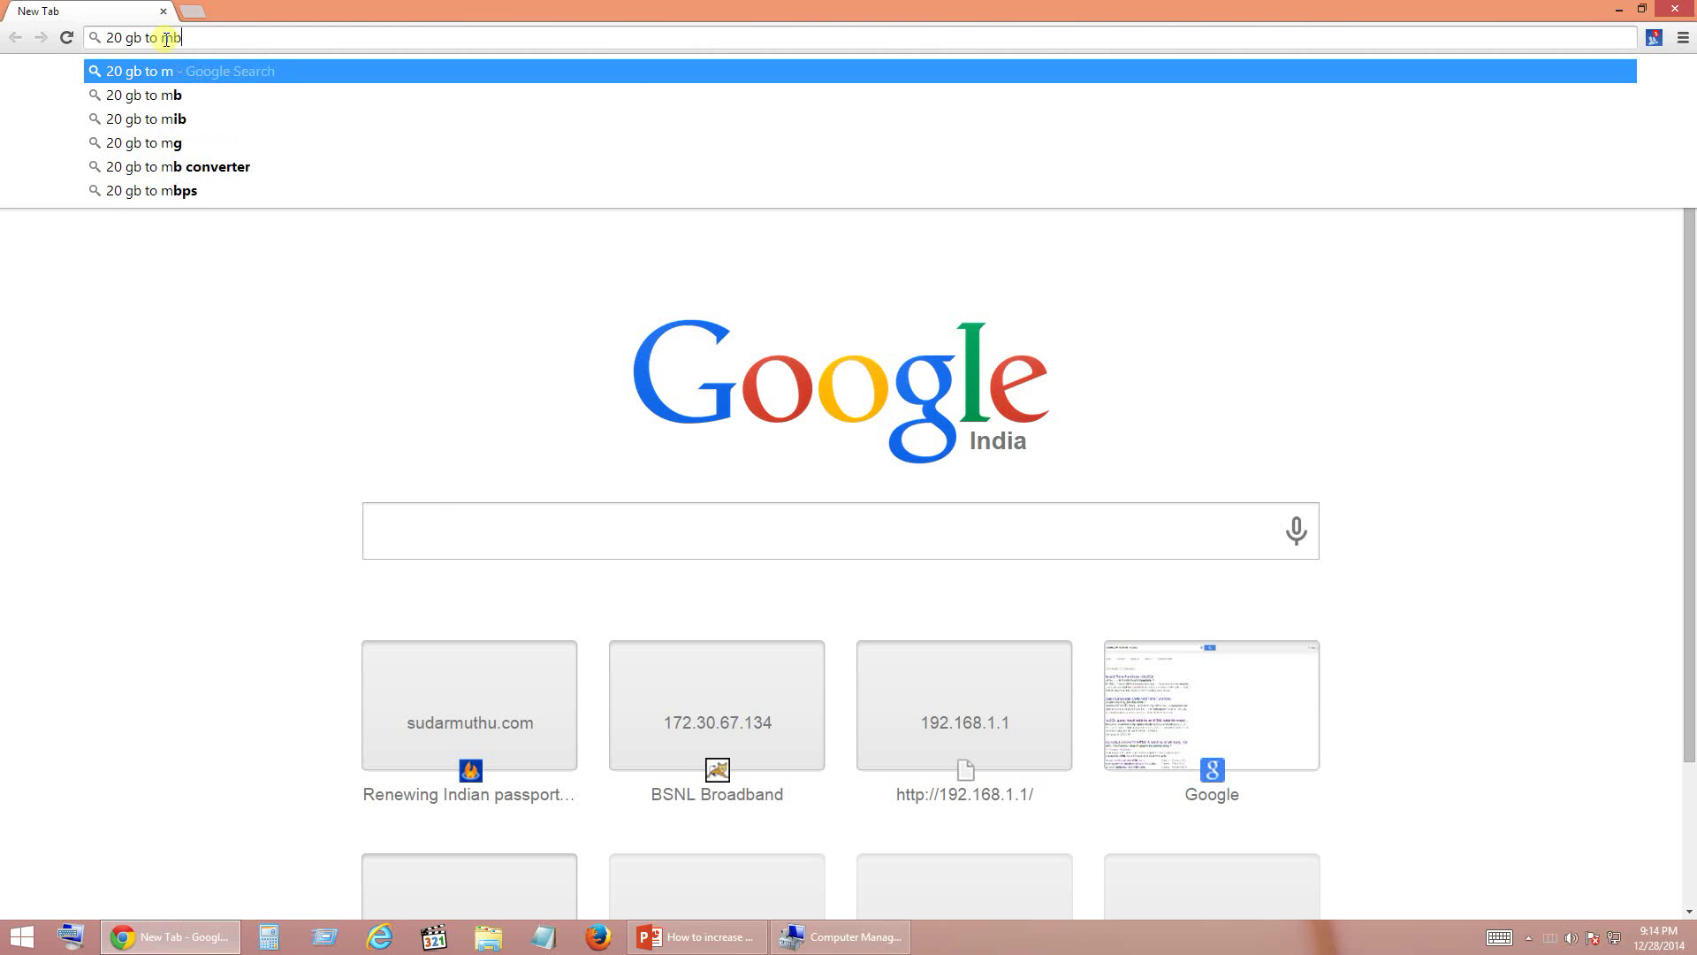
pyautogui.press('Return')
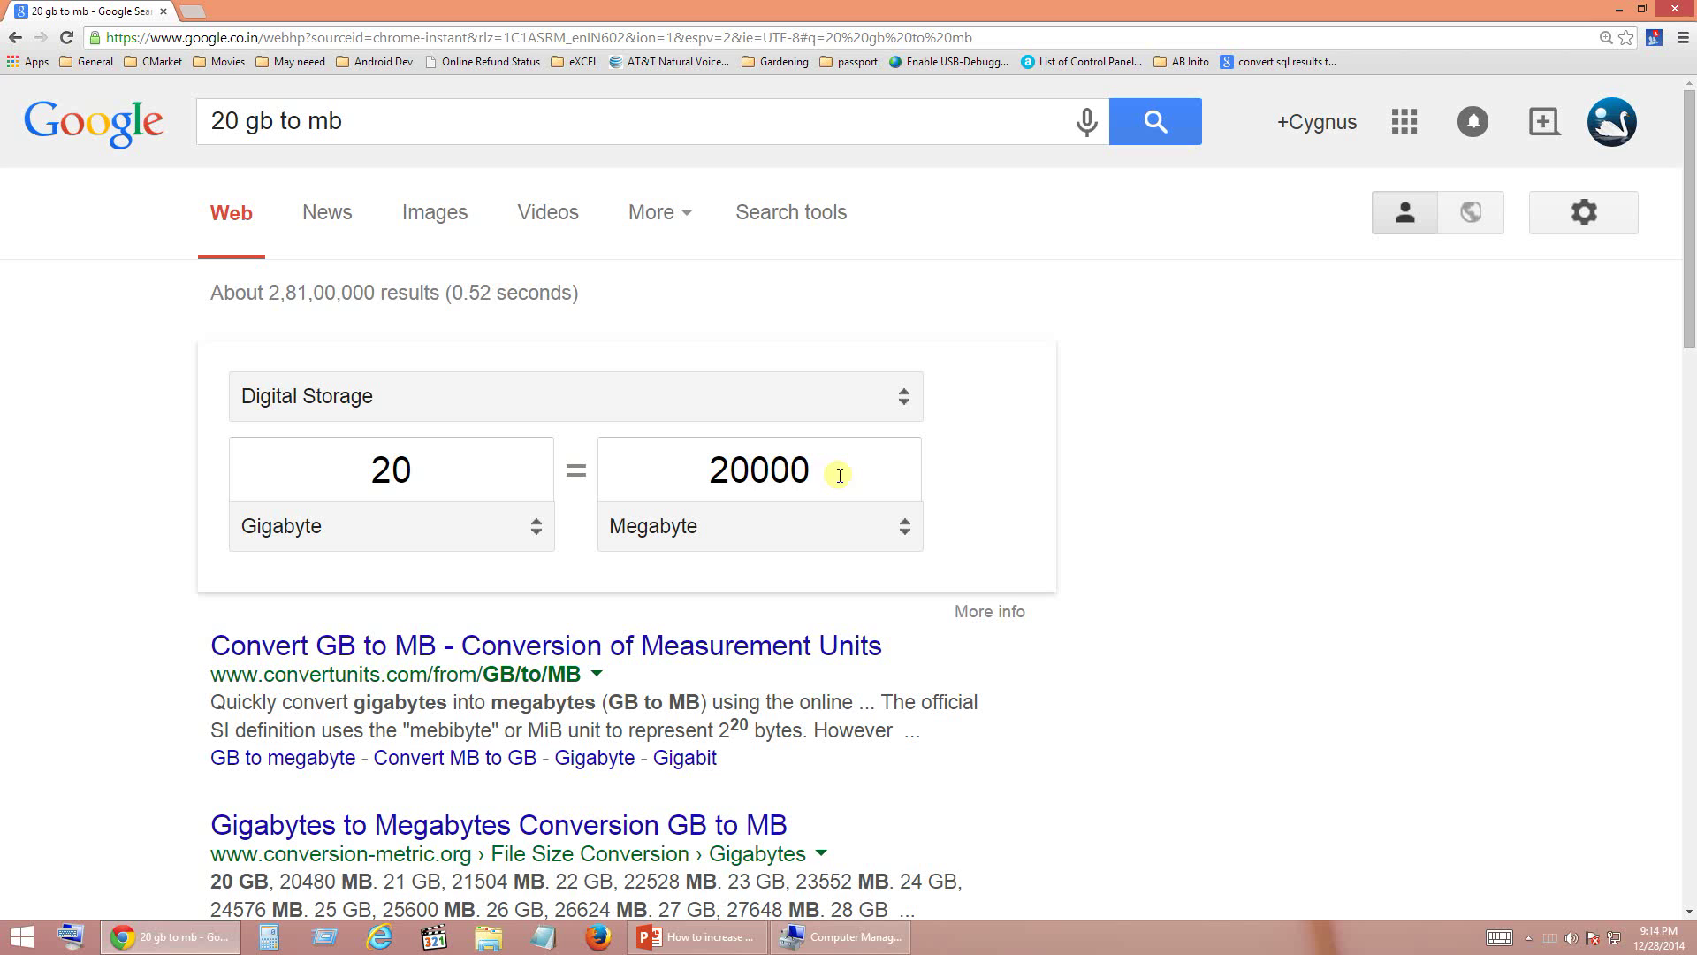
pyautogui.moveTo(677, 462); pyautogui.dragTo(889, 480)
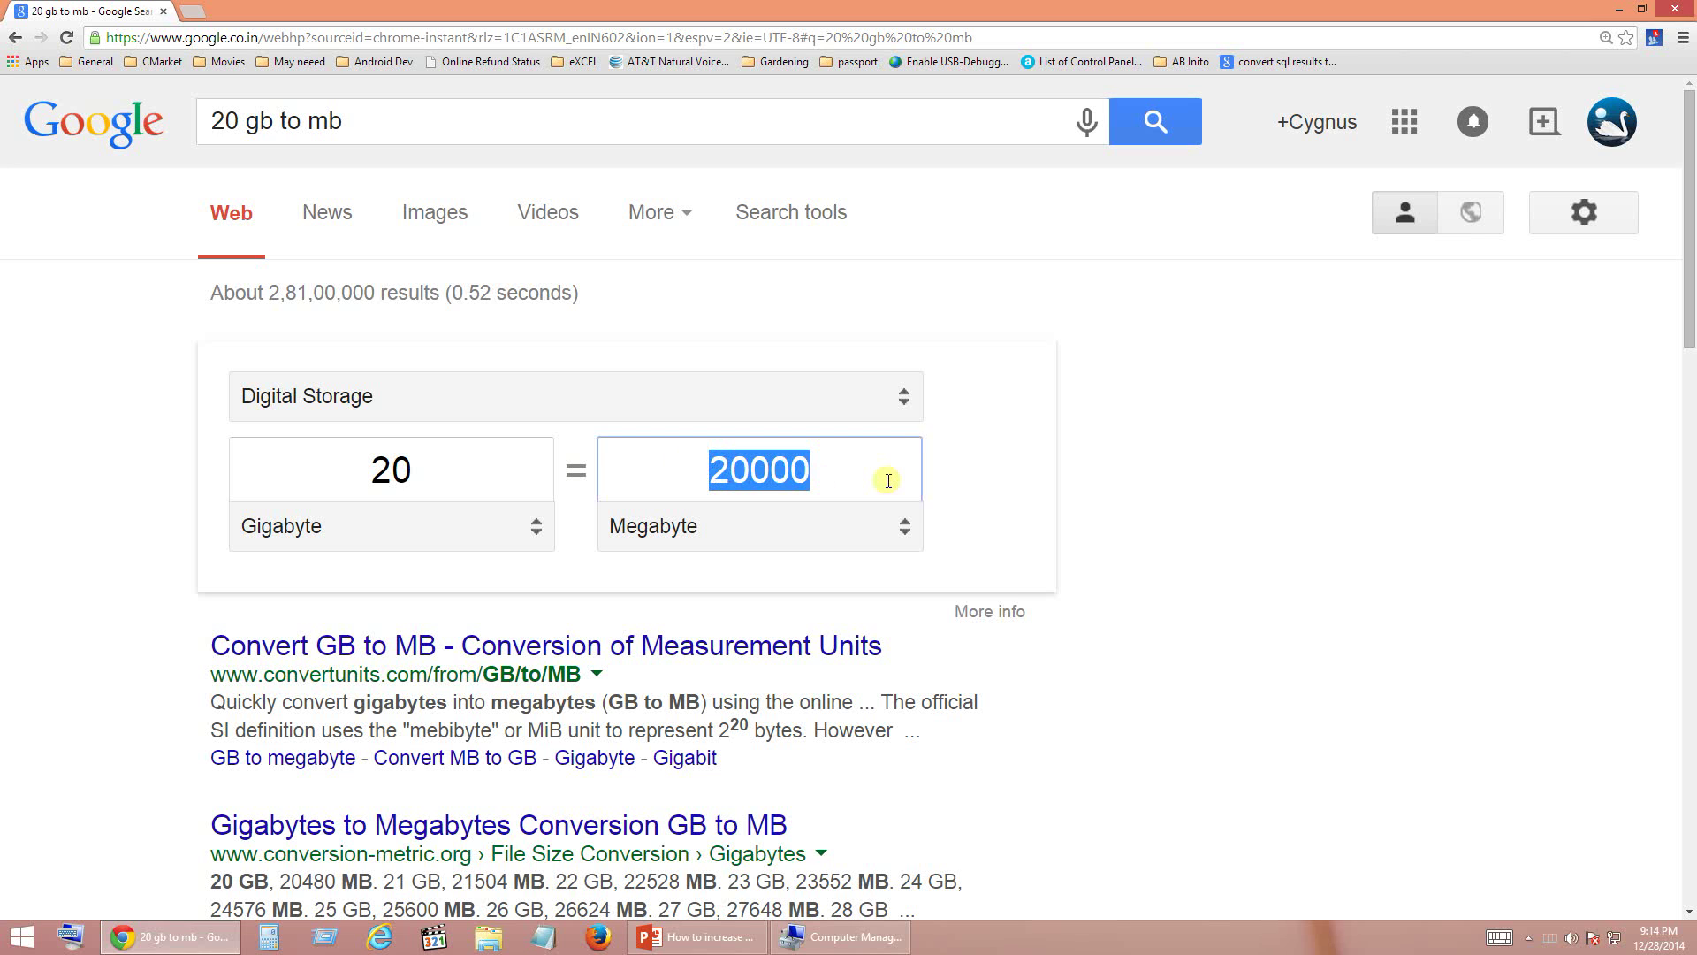
pyautogui.hotkey('ctrl', 'c')
pyautogui.hotkey('alt', 'Tab')
pyautogui.hotkey('ctrl', 'v')
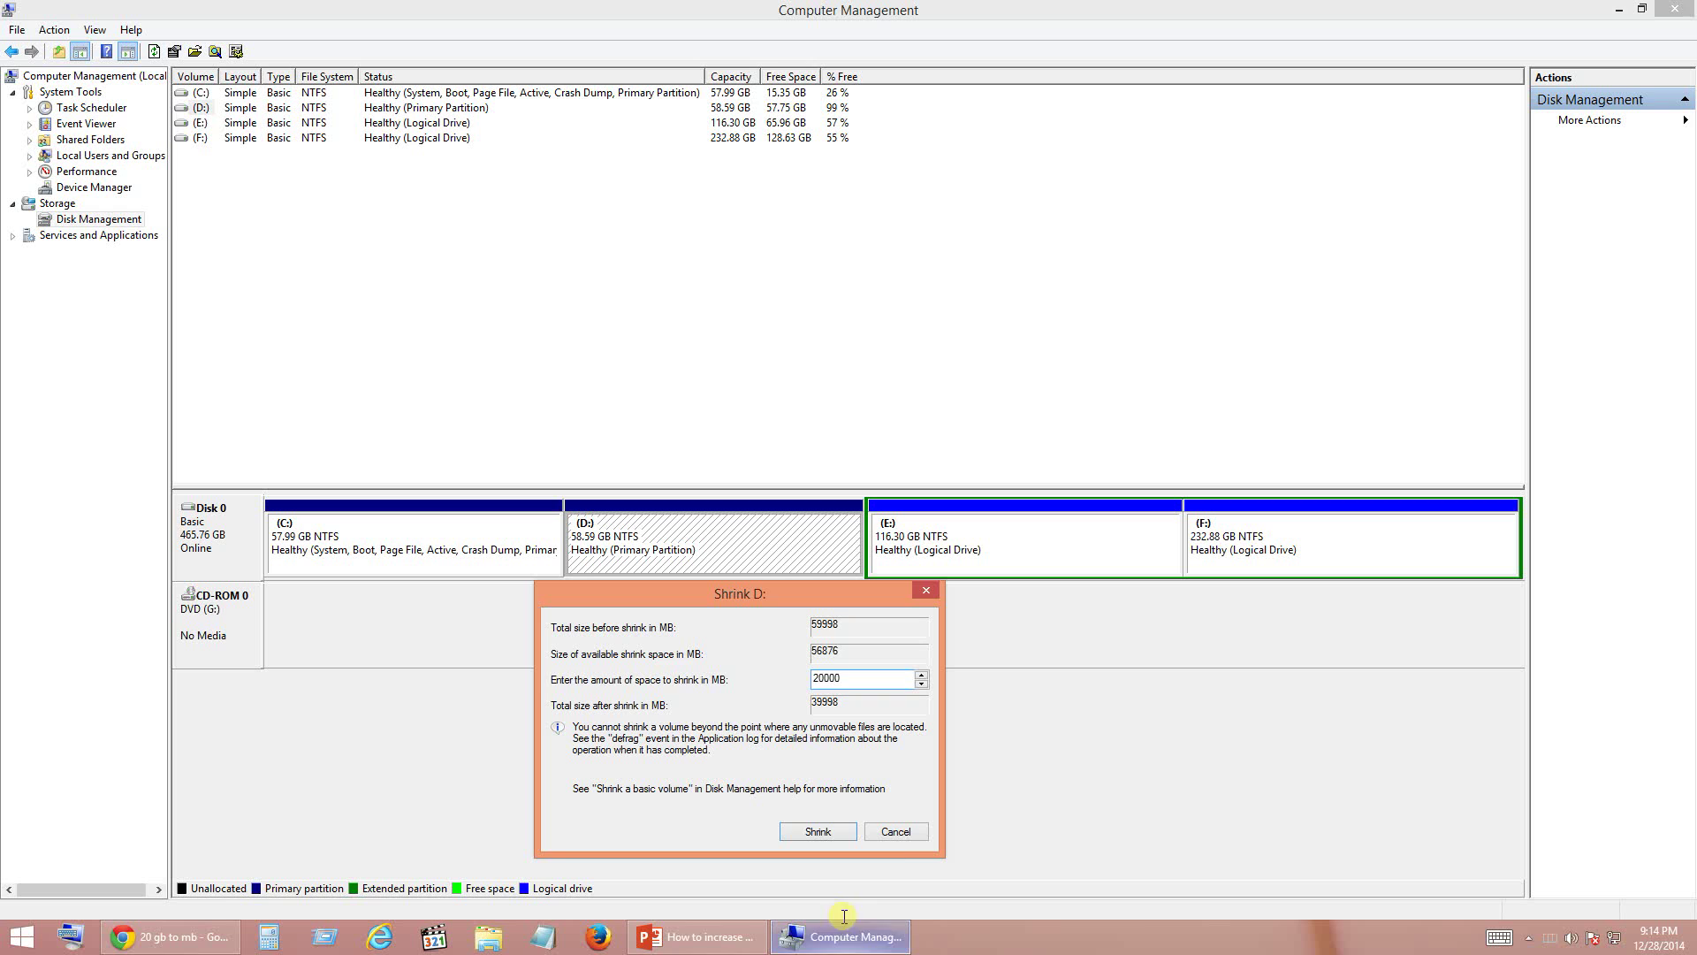
# Shrink D: by 20000 MB, leaving 19.53 GB unallocated before E:.
pyautogui.click(820, 831)
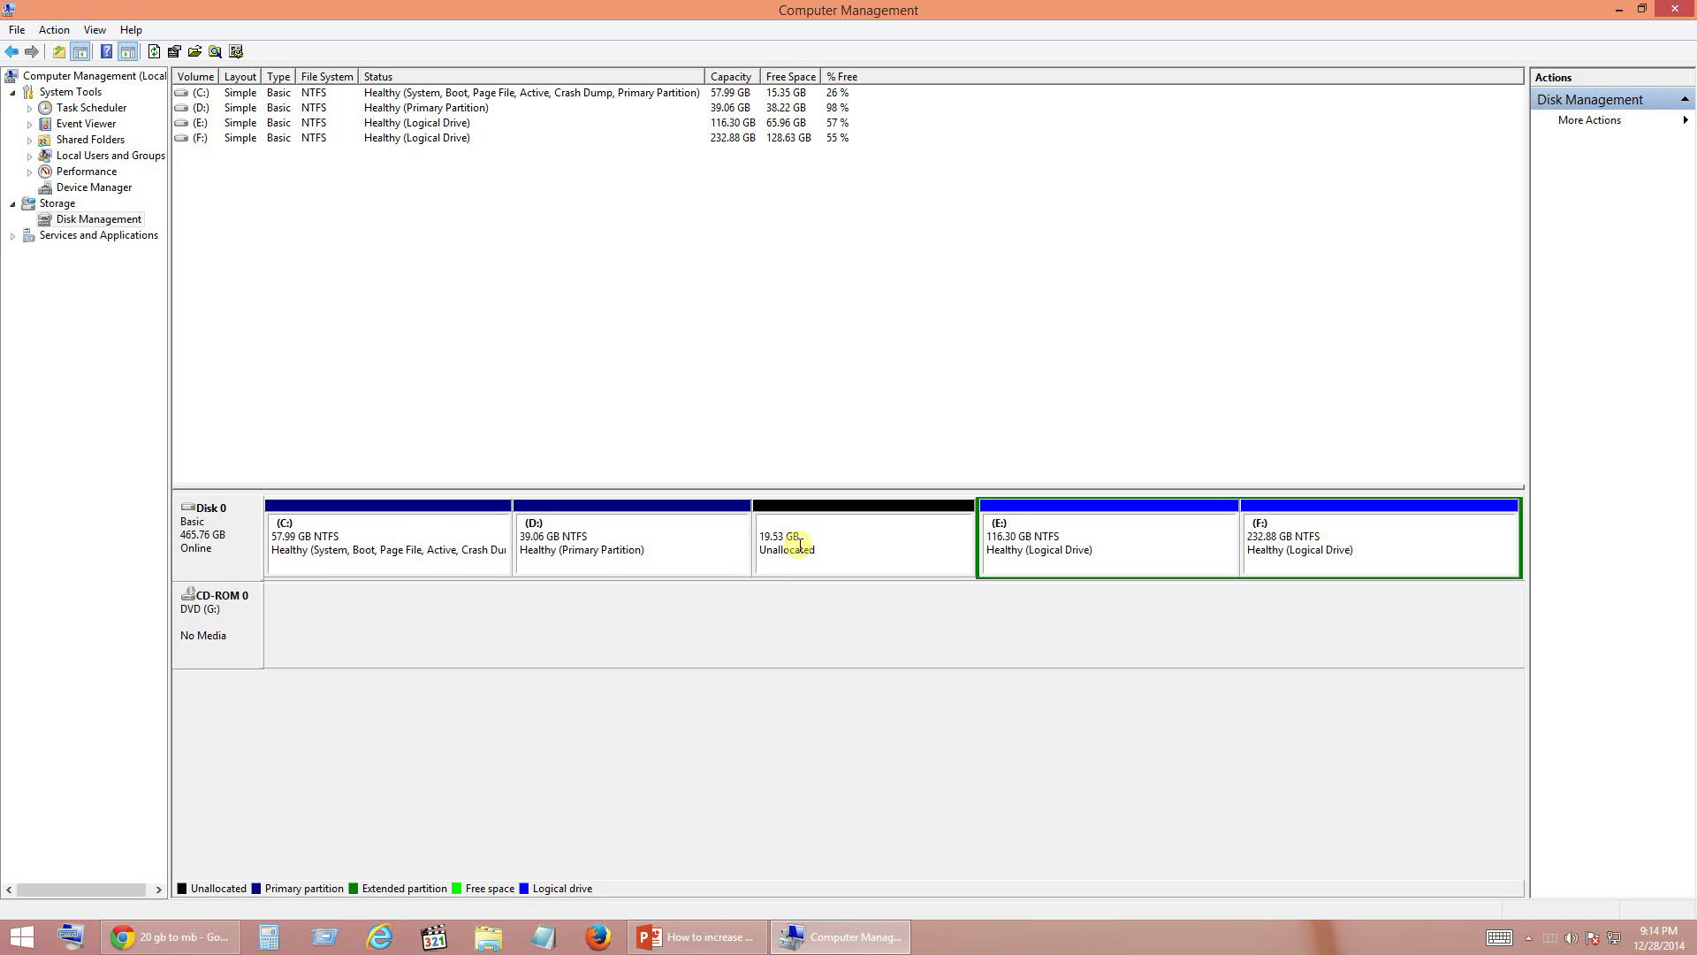
pyautogui.click(282, 558)
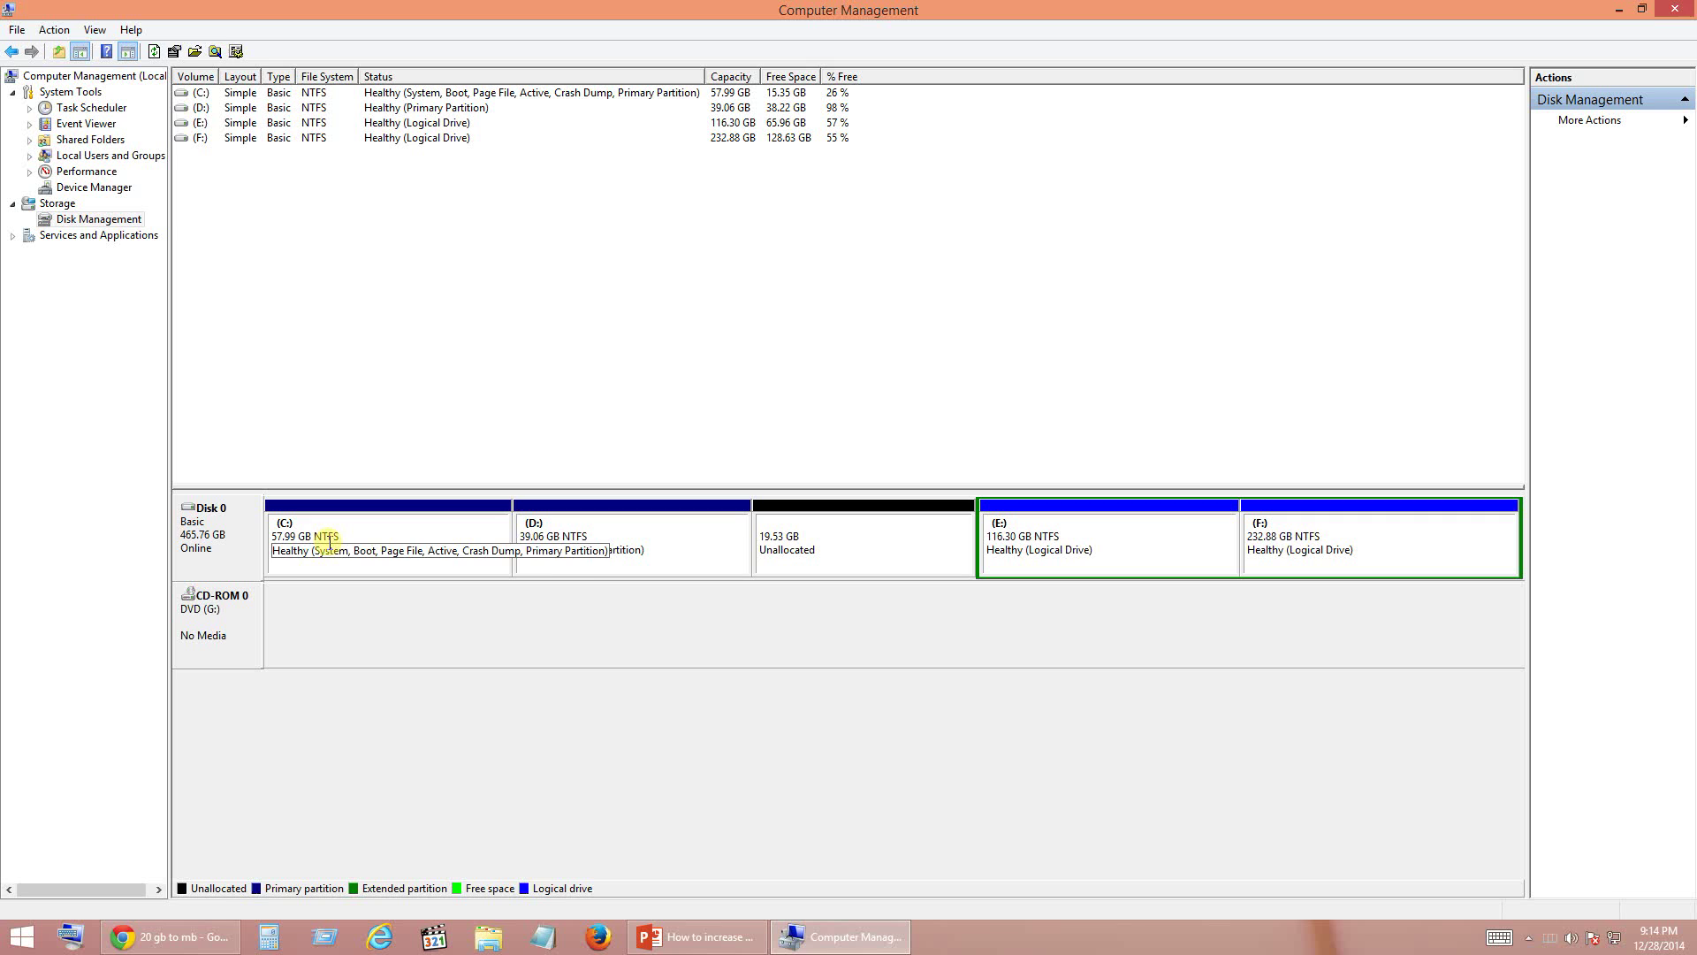
pyautogui.rightClick(328, 542)
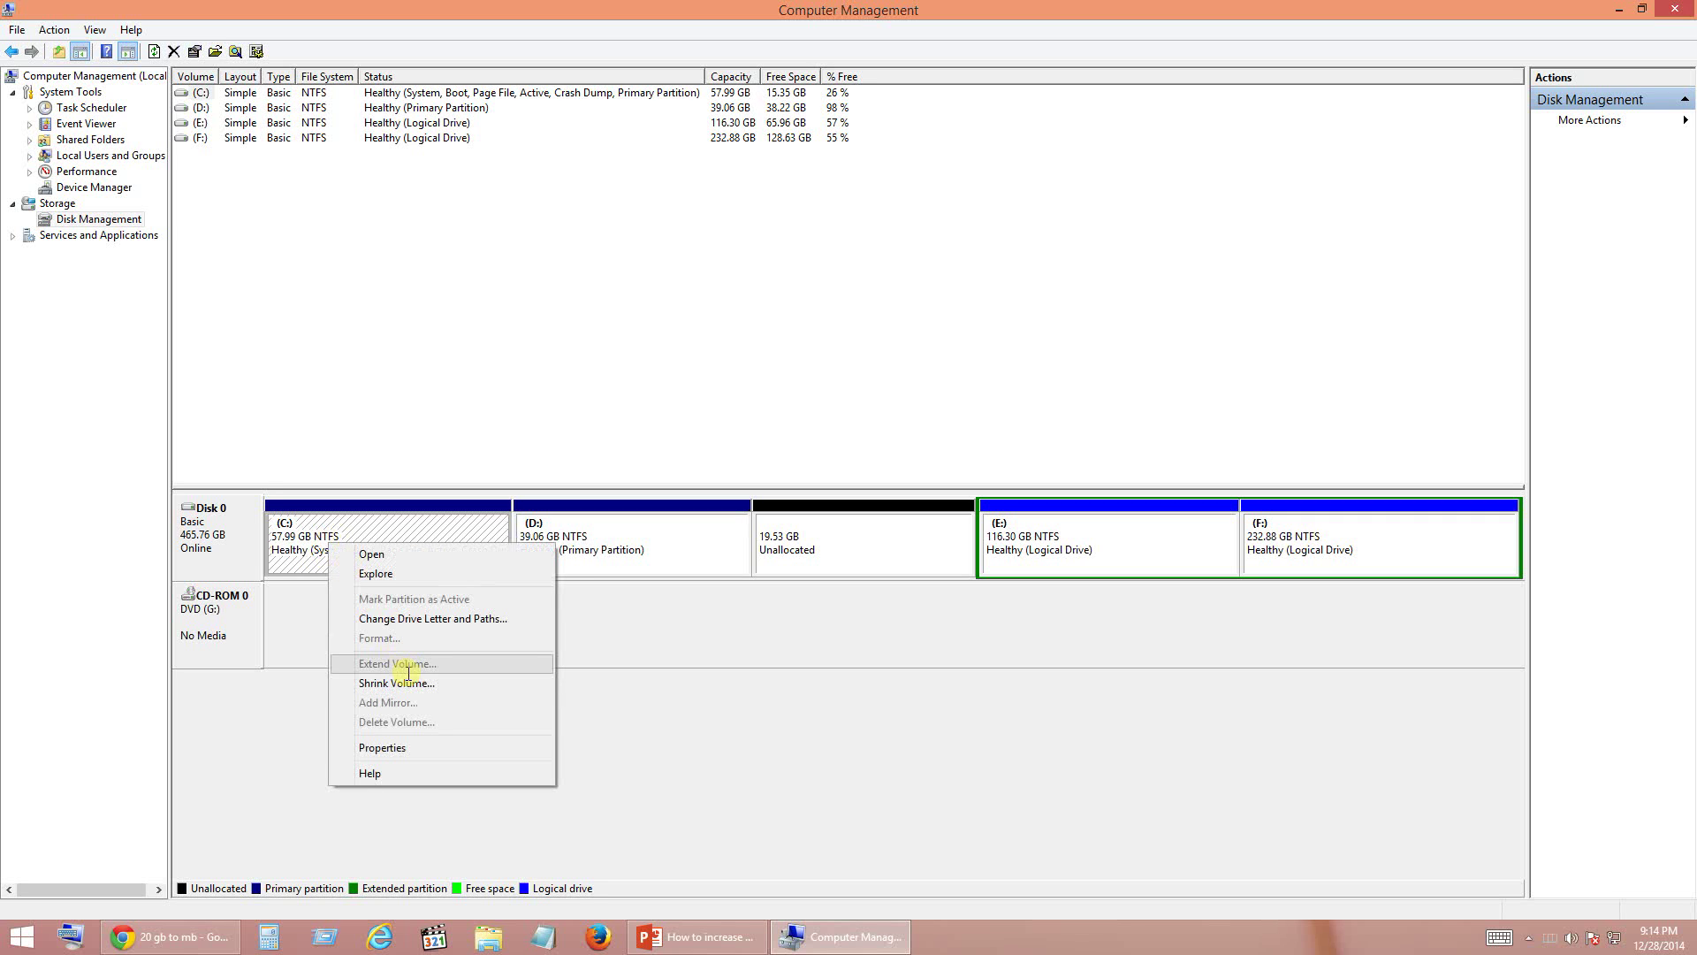
pyautogui.click(641, 634)
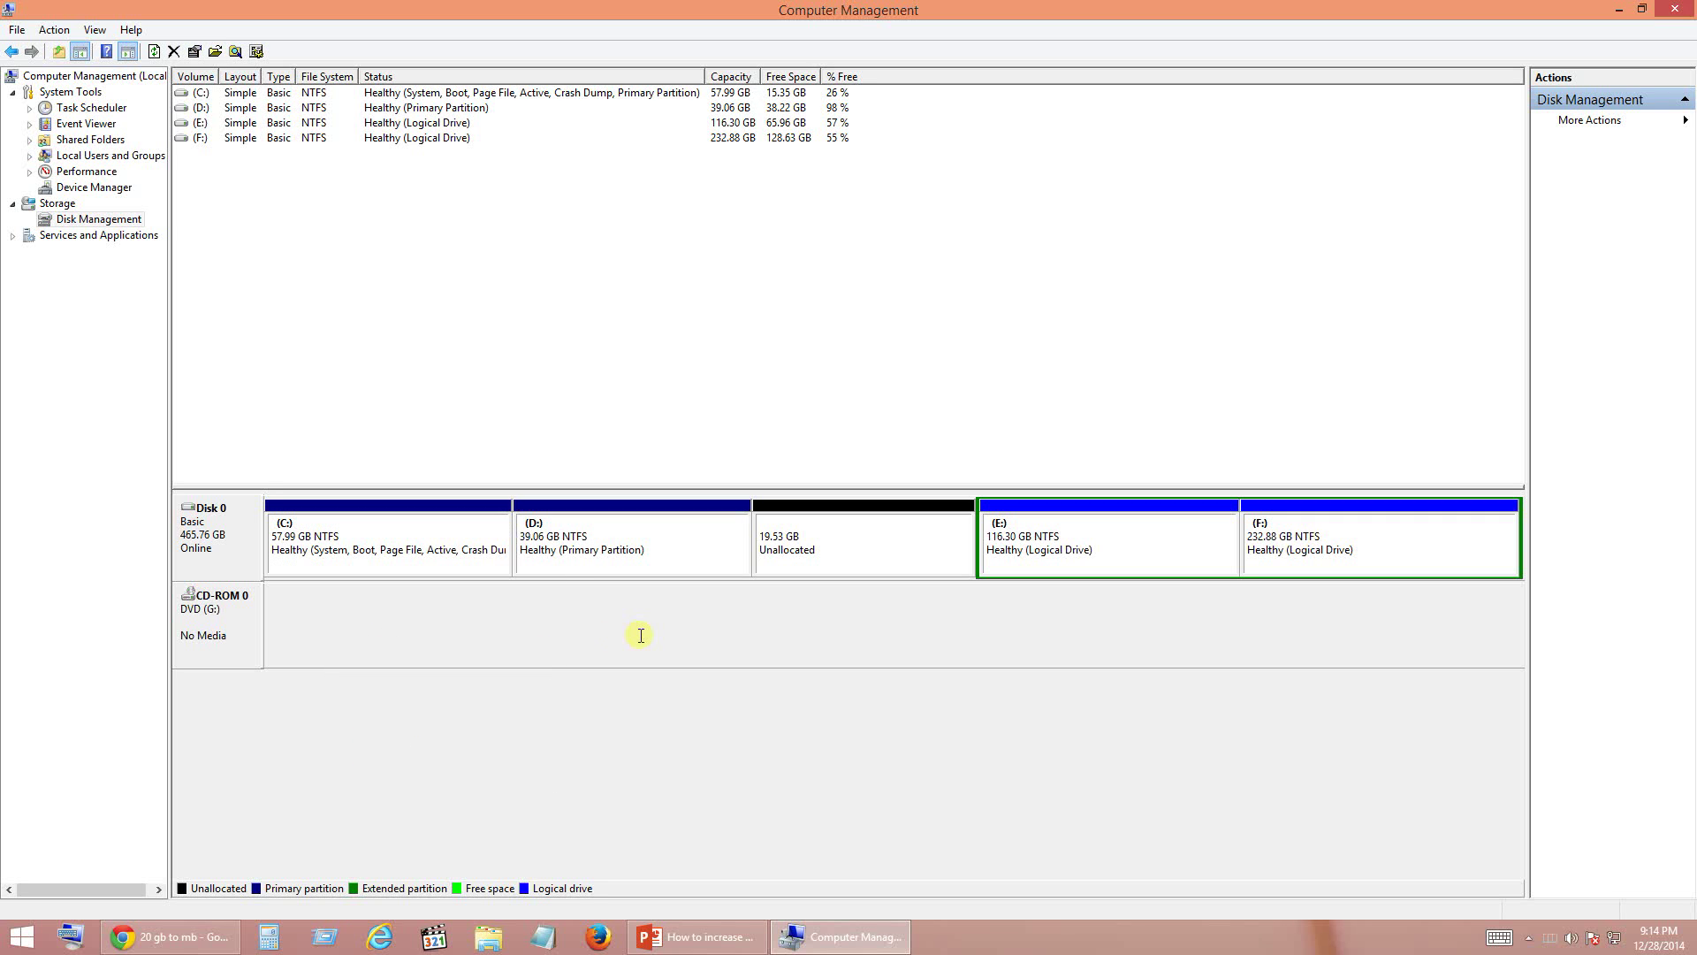
pyautogui.click(629, 557)
pyautogui.rightClick(625, 543)
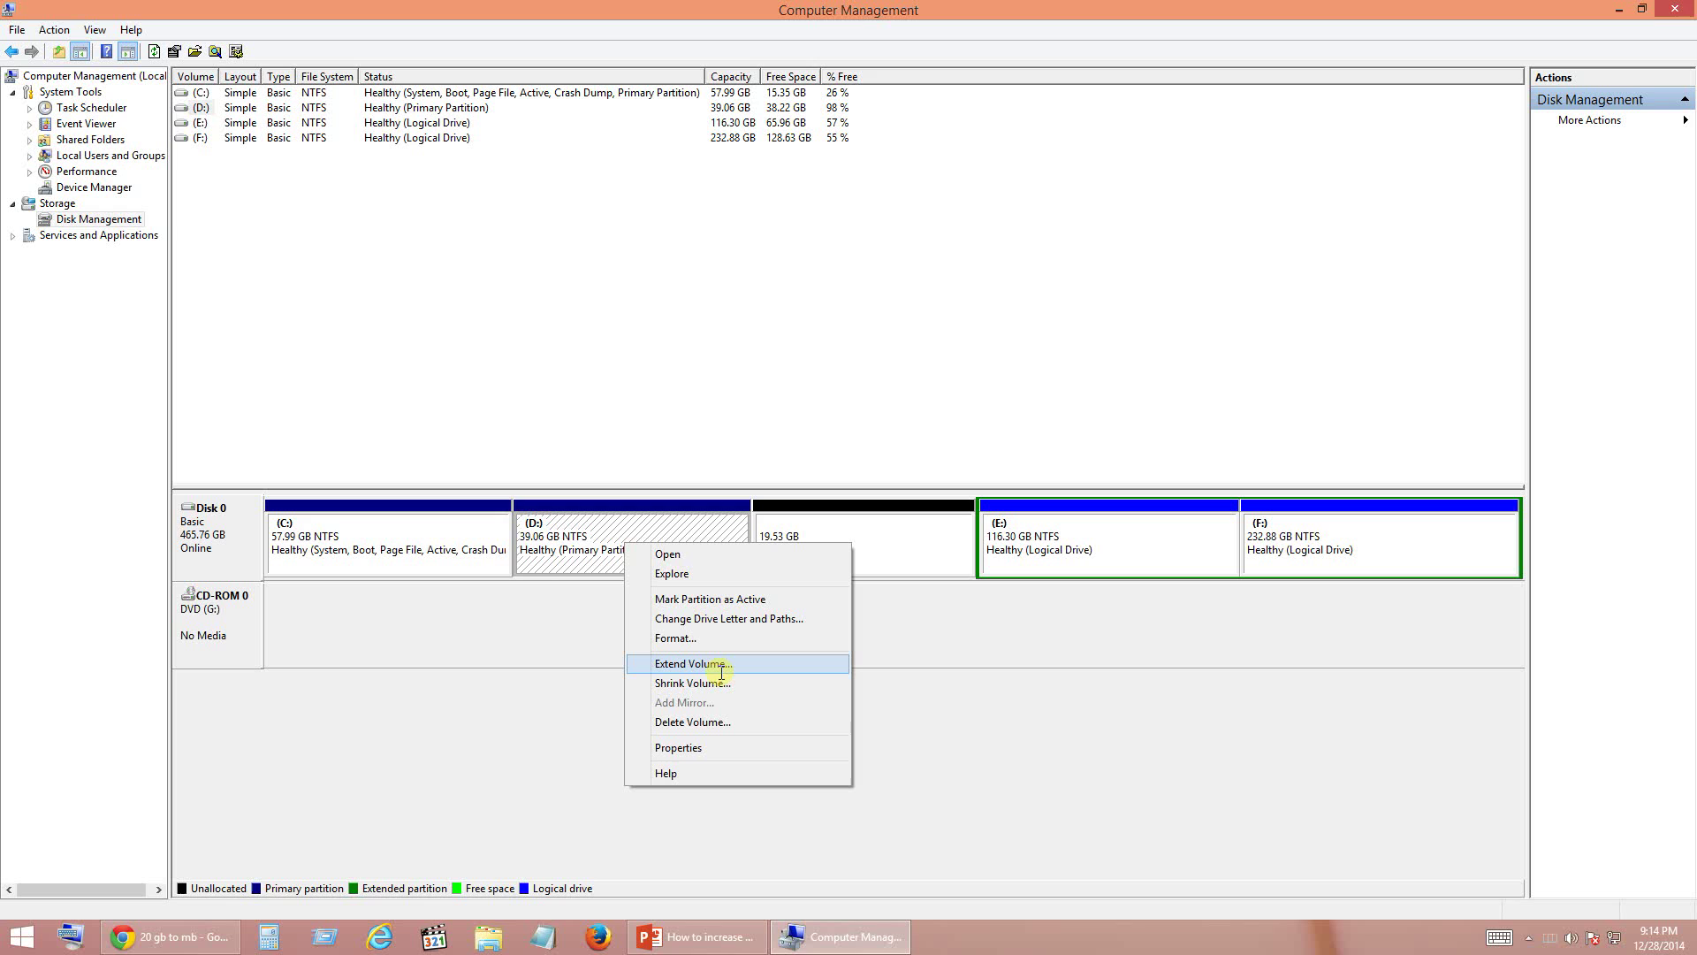
pyautogui.click(967, 647)
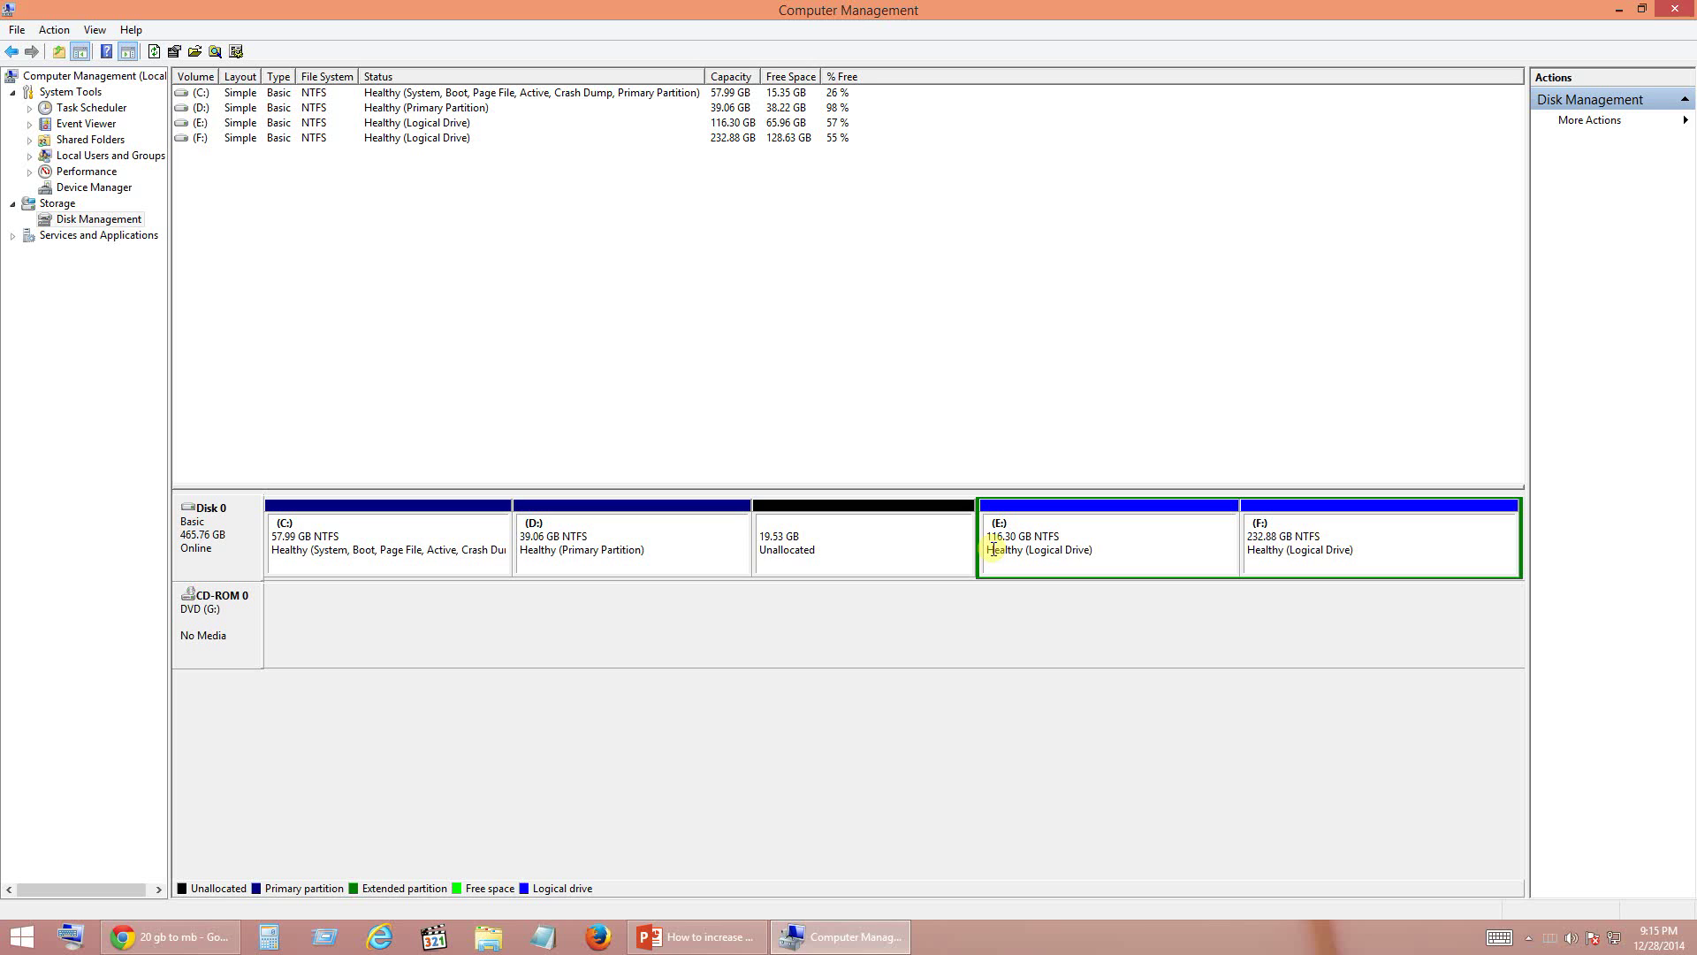
pyautogui.click(838, 550)
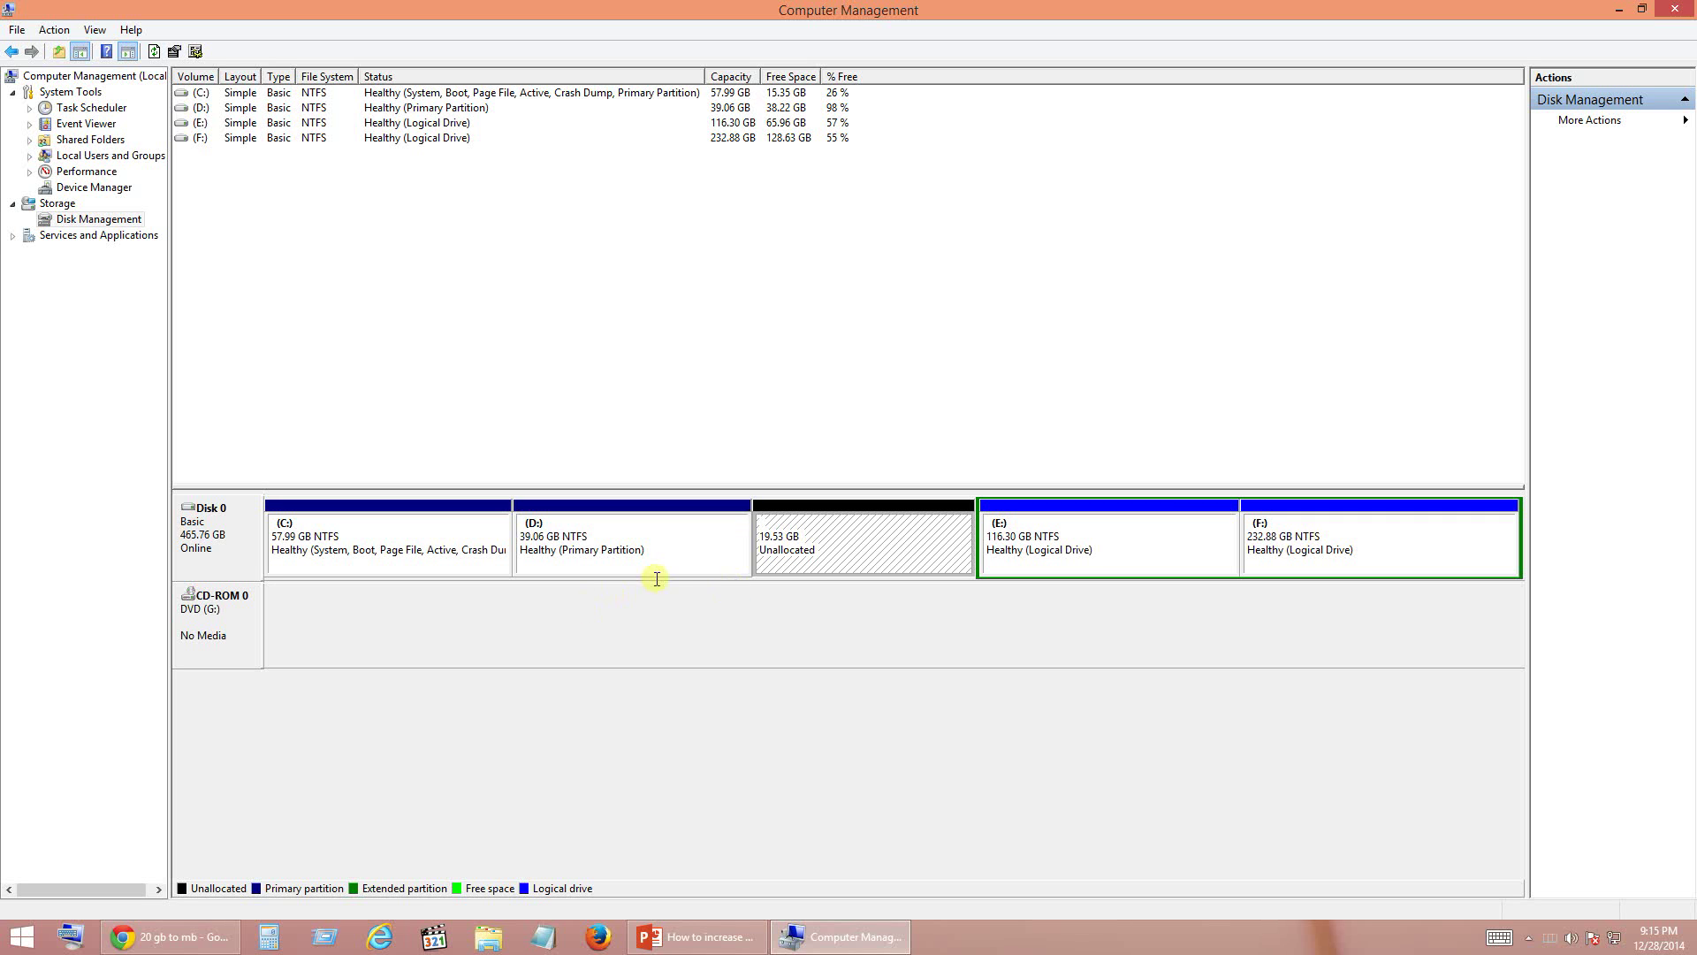
# Search Google for EaseUS, using the word copied from the PowerPoint slide.
pyautogui.click(203, 937)
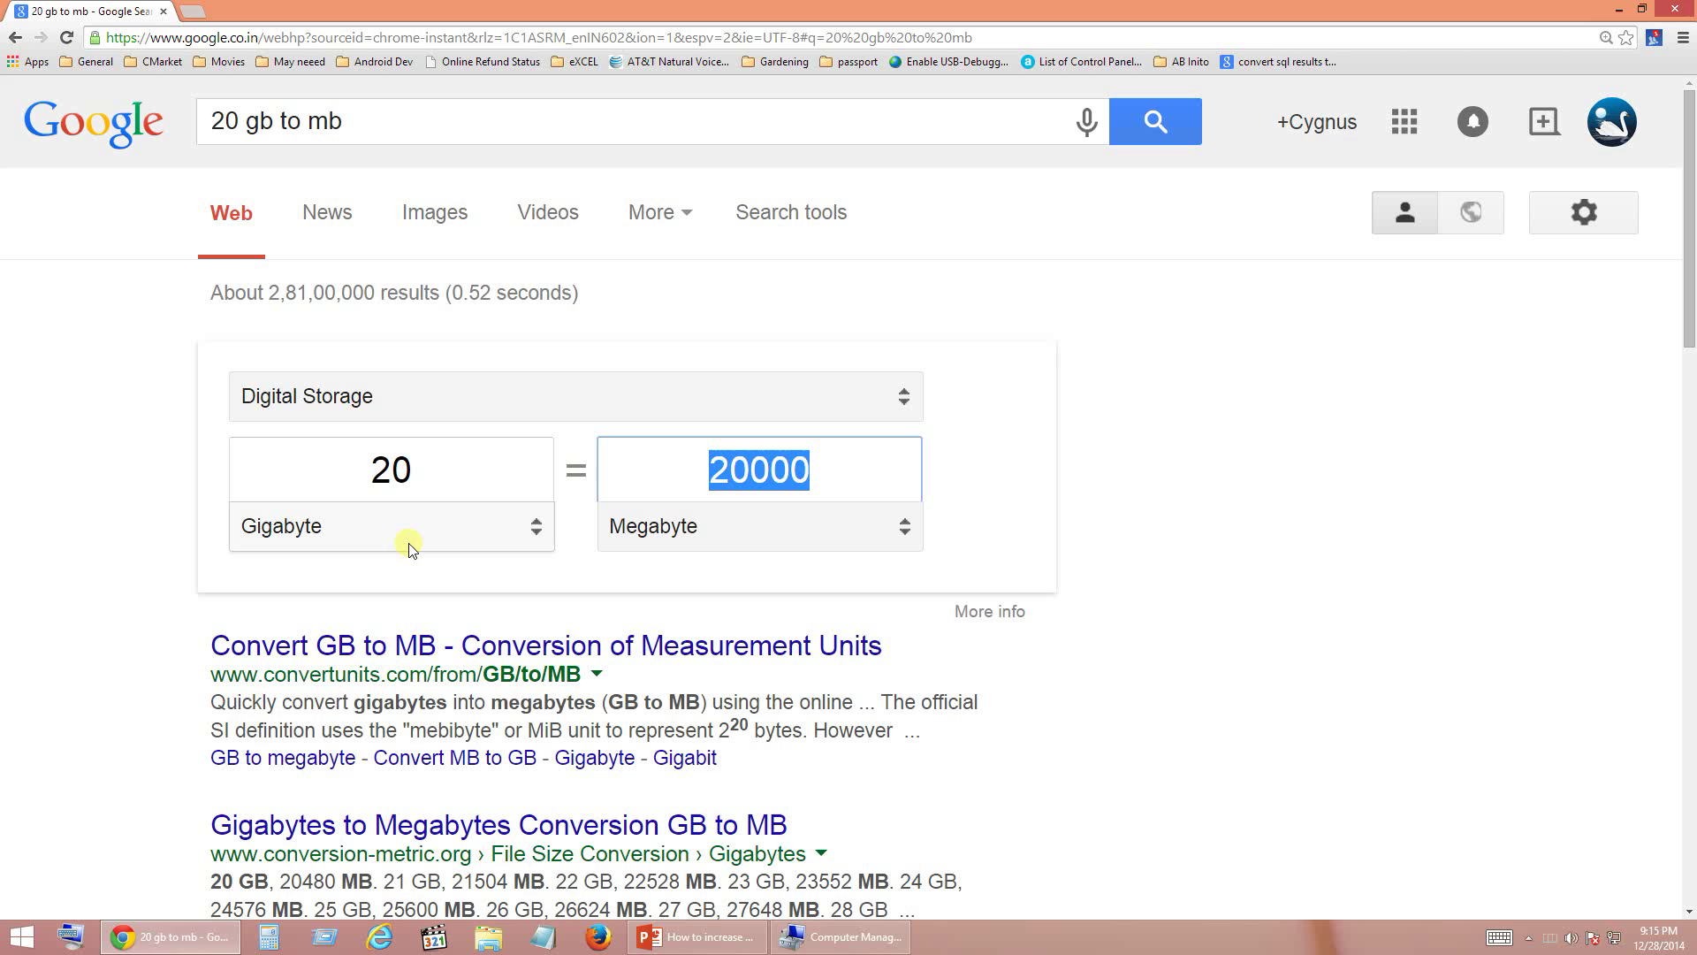
pyautogui.moveTo(363, 122); pyautogui.dragTo(80, 121)
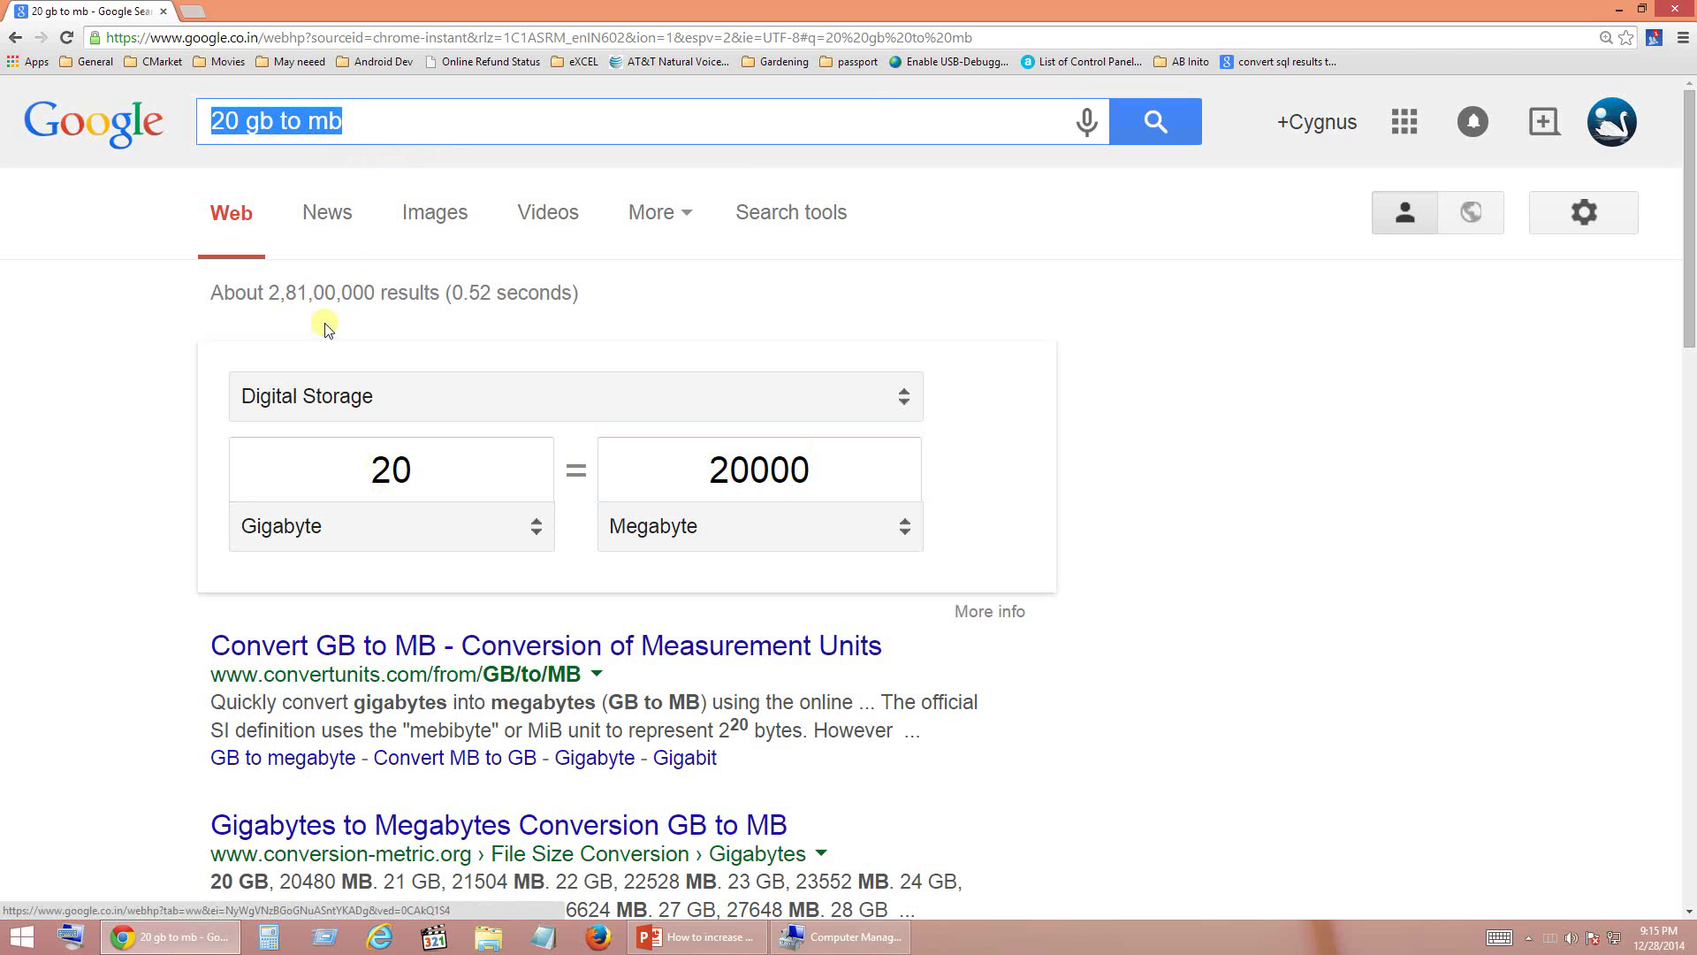
pyautogui.click(697, 937)
pyautogui.moveTo(1065, 677); pyautogui.dragTo(1187, 678)
pyautogui.hotkey('ctrl', 'c')
pyautogui.hotkey('alt', 'Tab')
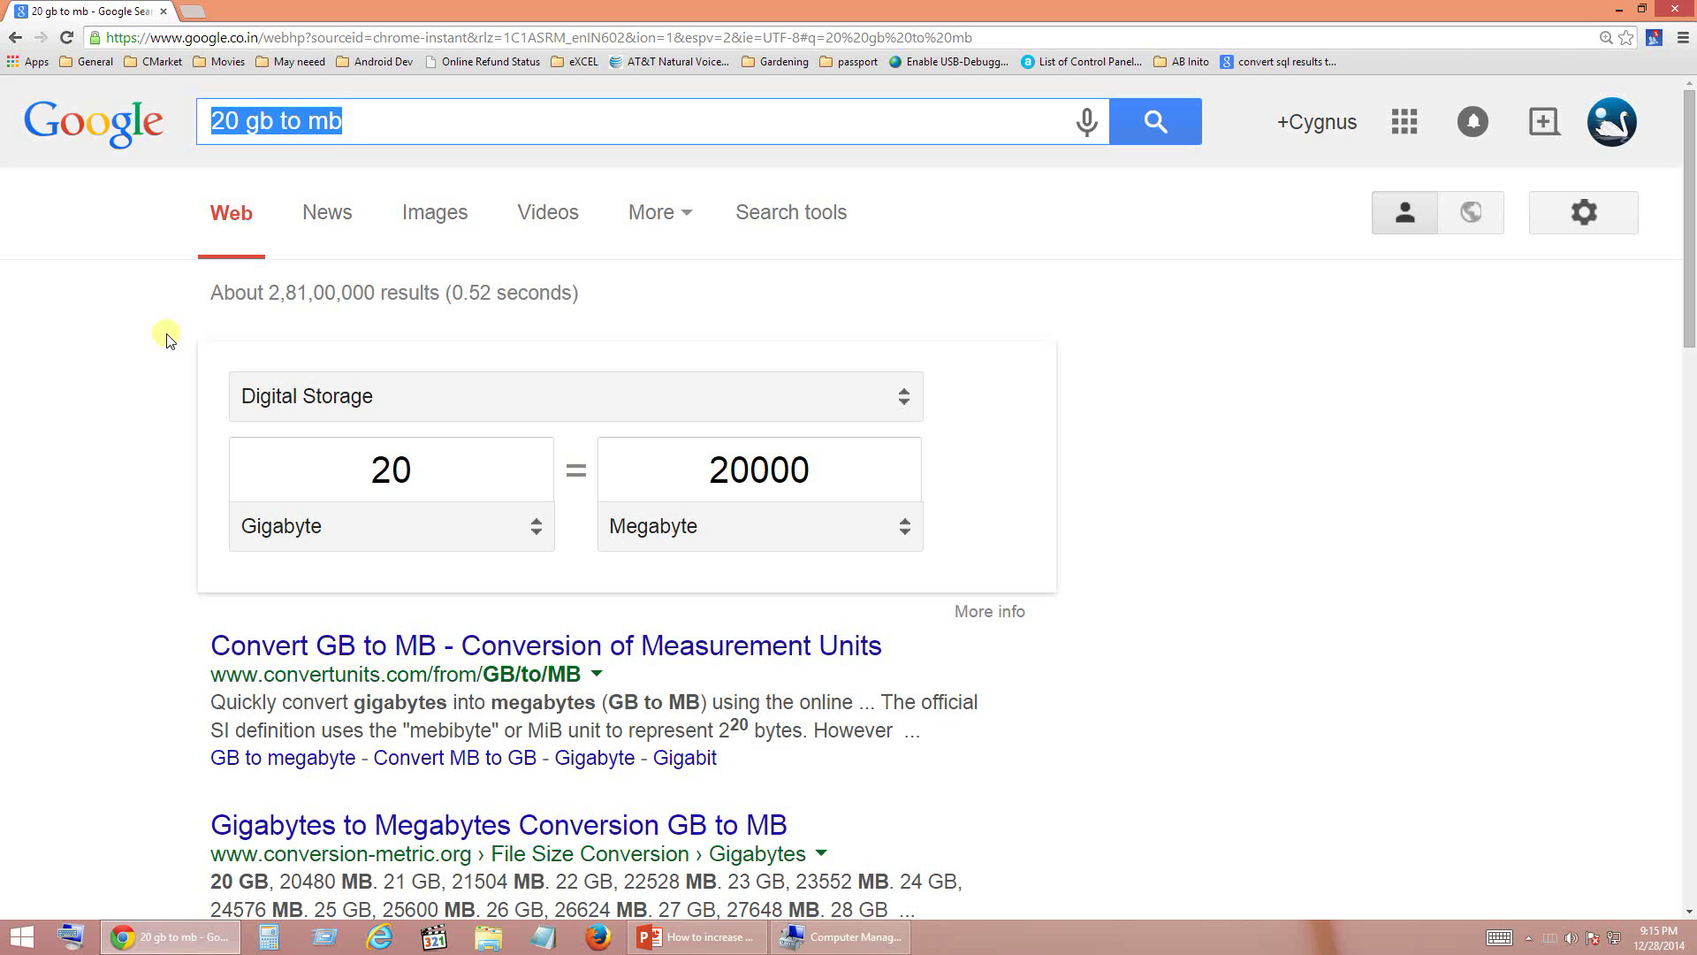
pyautogui.hotkey('ctrl', 'v')
pyautogui.click(1137, 134)
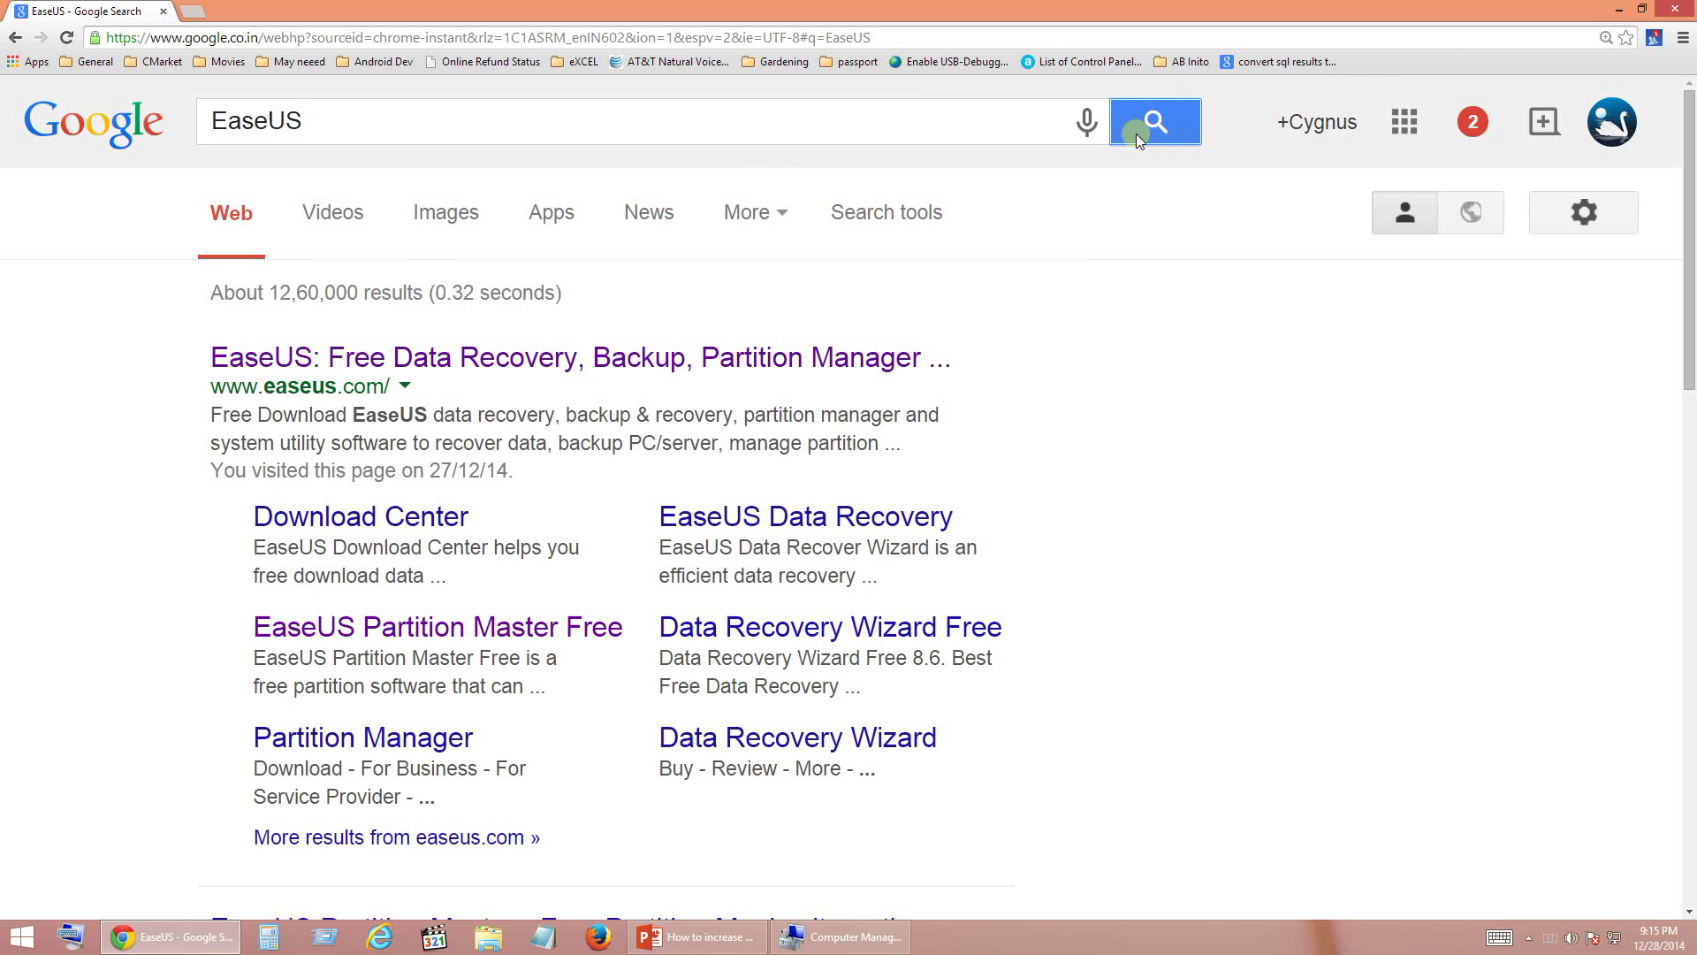
# Go from easeus.com to the Partition Master Free download page.
pyautogui.click(412, 360)
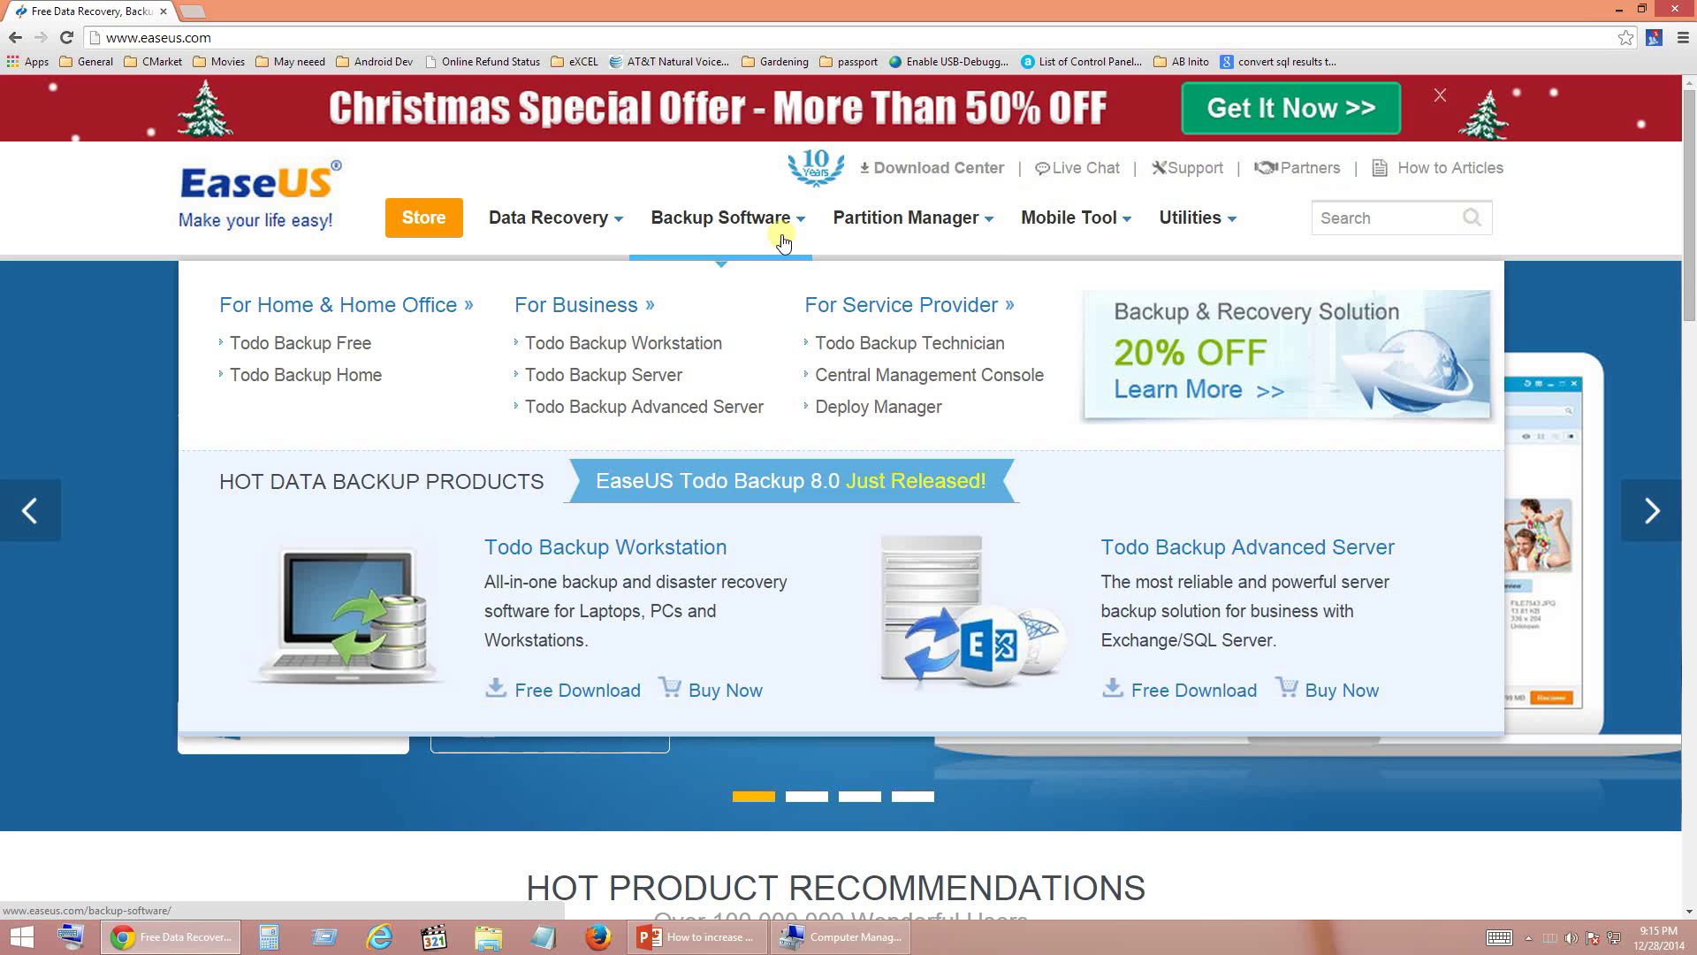
pyautogui.moveTo(928, 219)
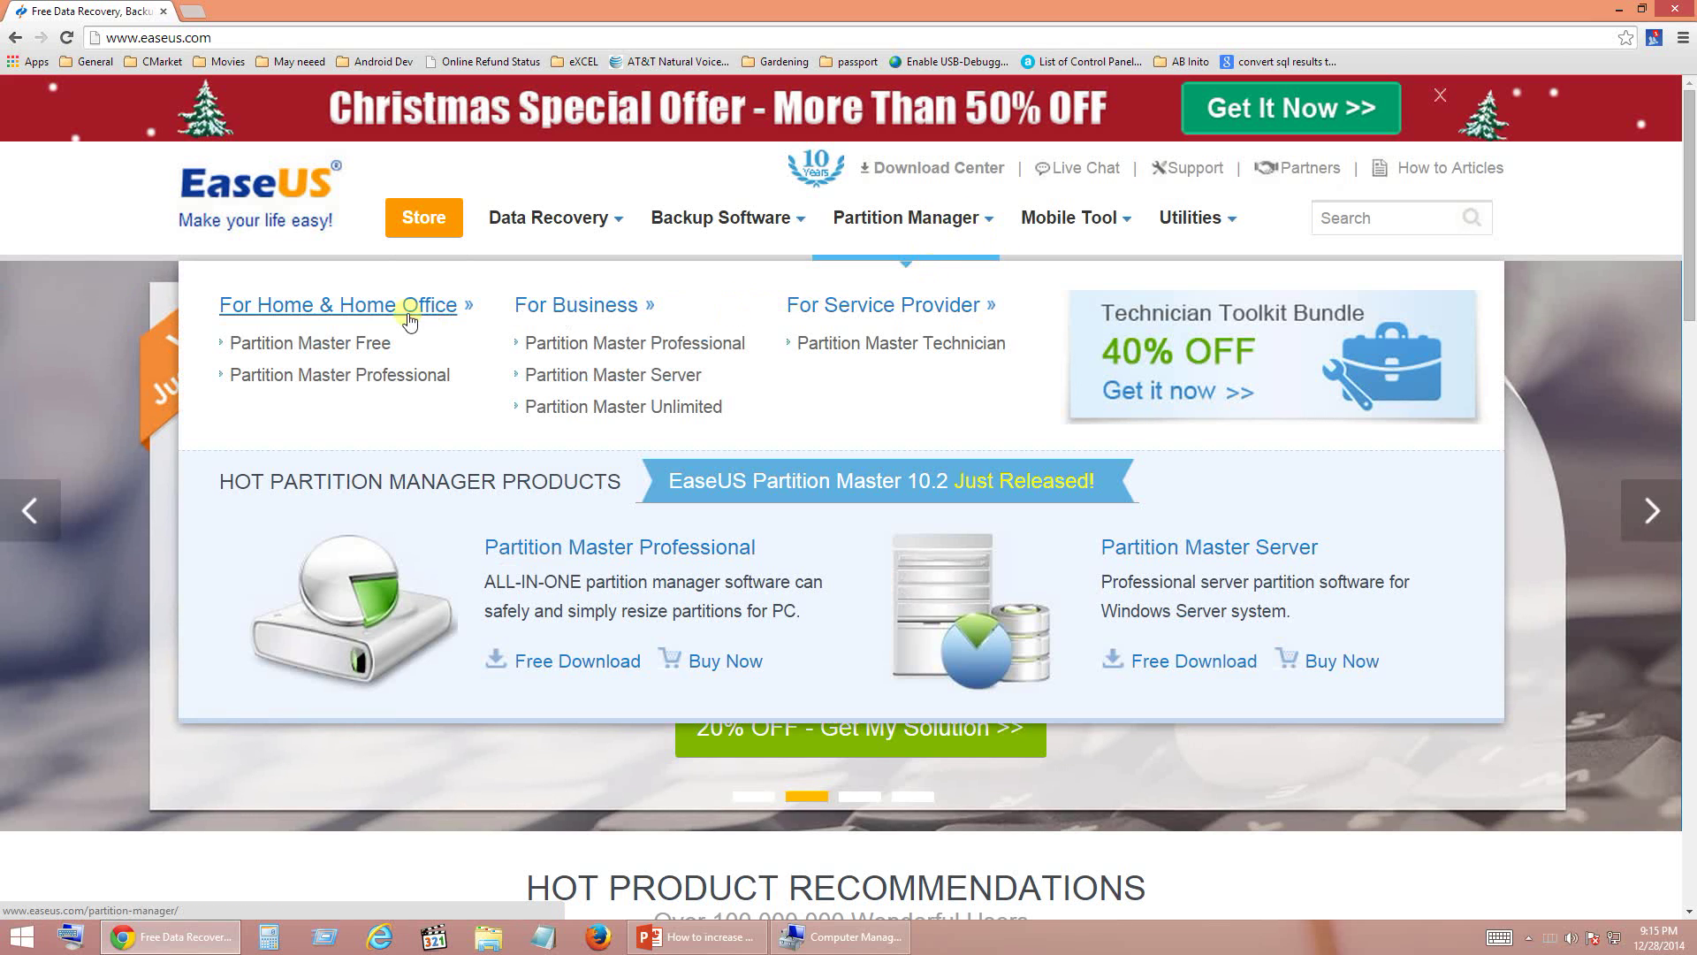
pyautogui.click(343, 350)
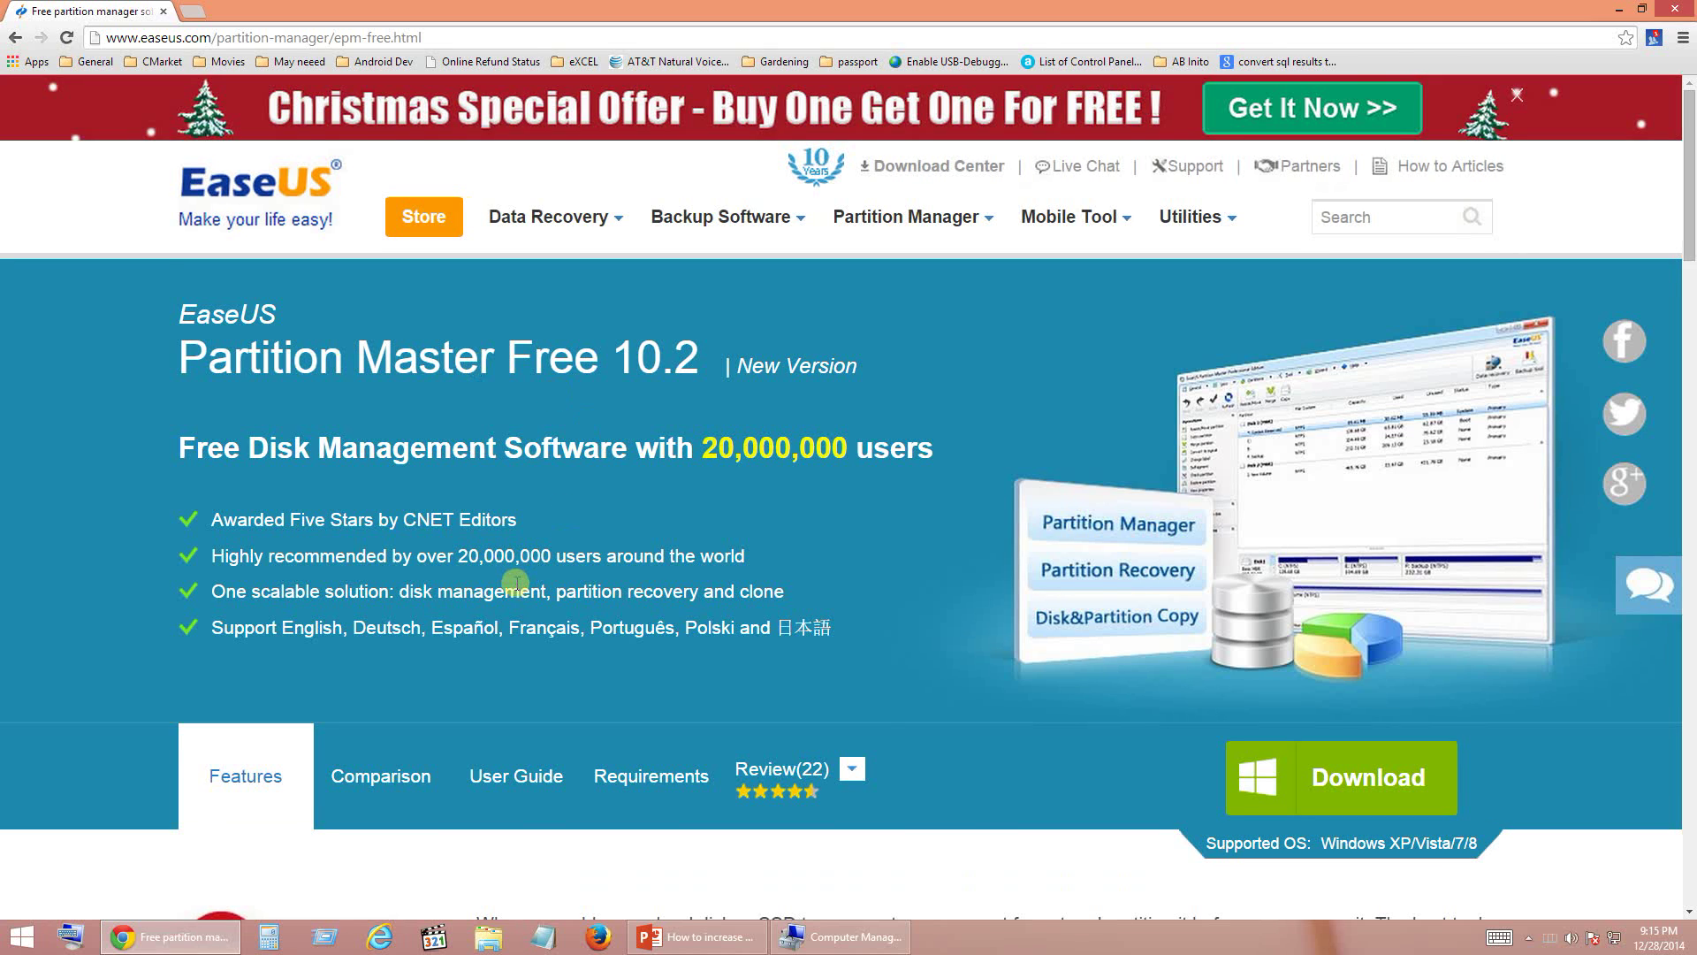
pyautogui.scroll(-1, 515, 582)
pyautogui.click(1282, 688)
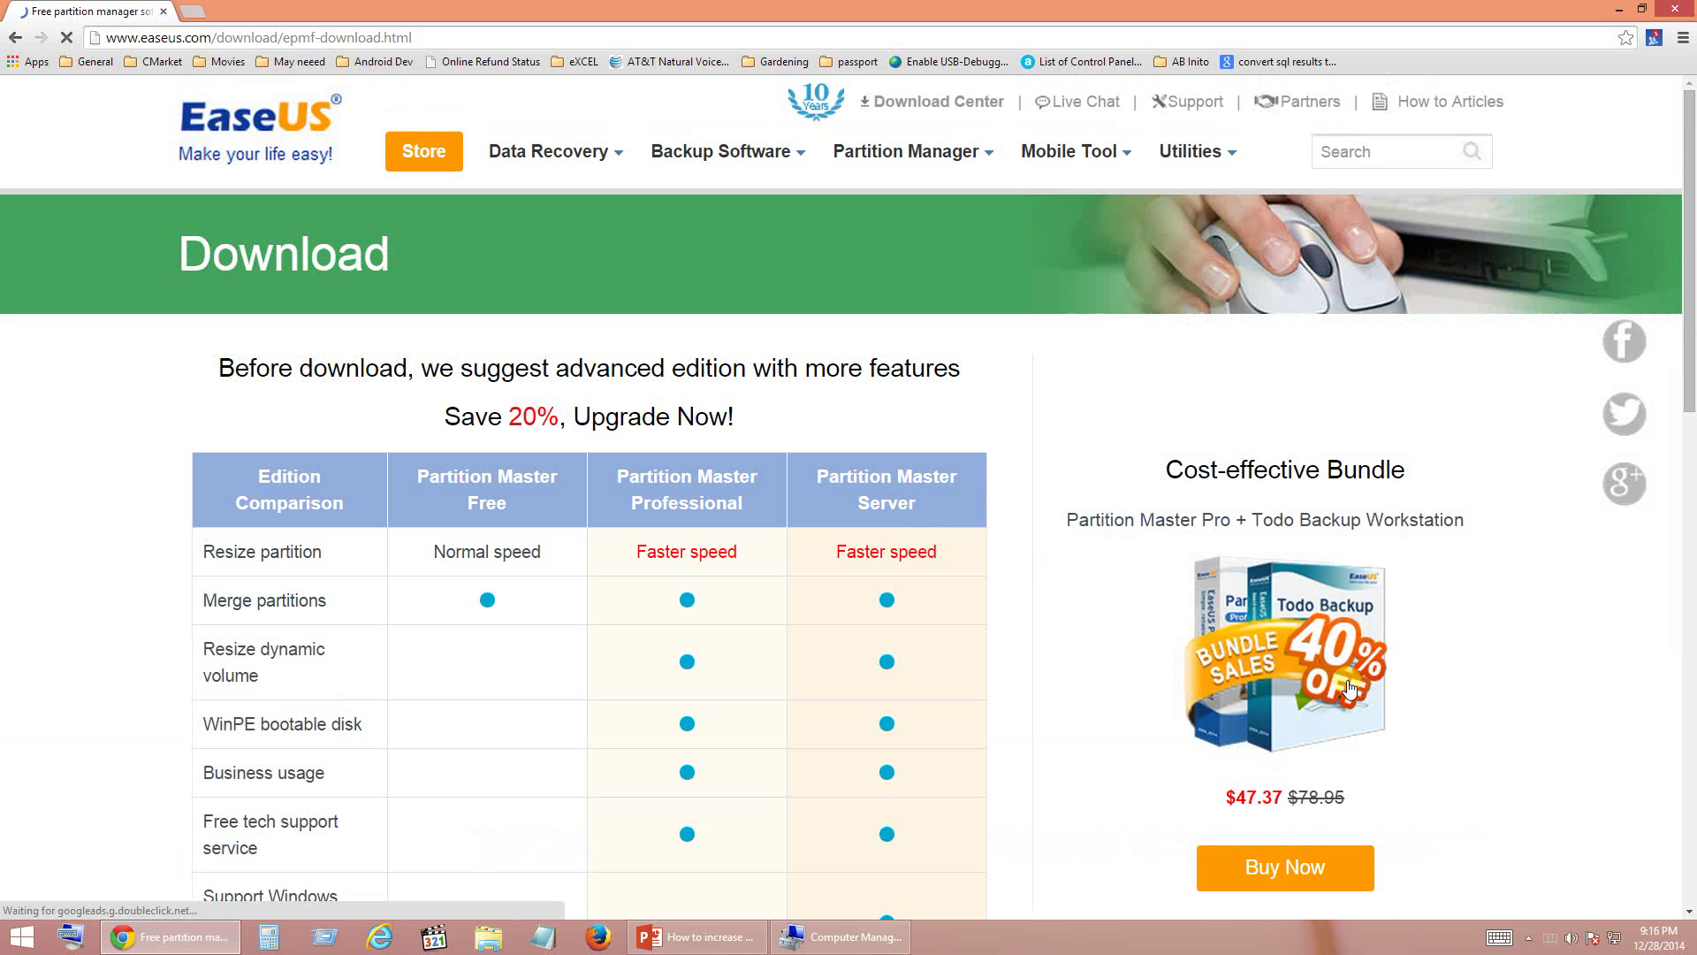
pyautogui.scroll(-1, 580, 579)
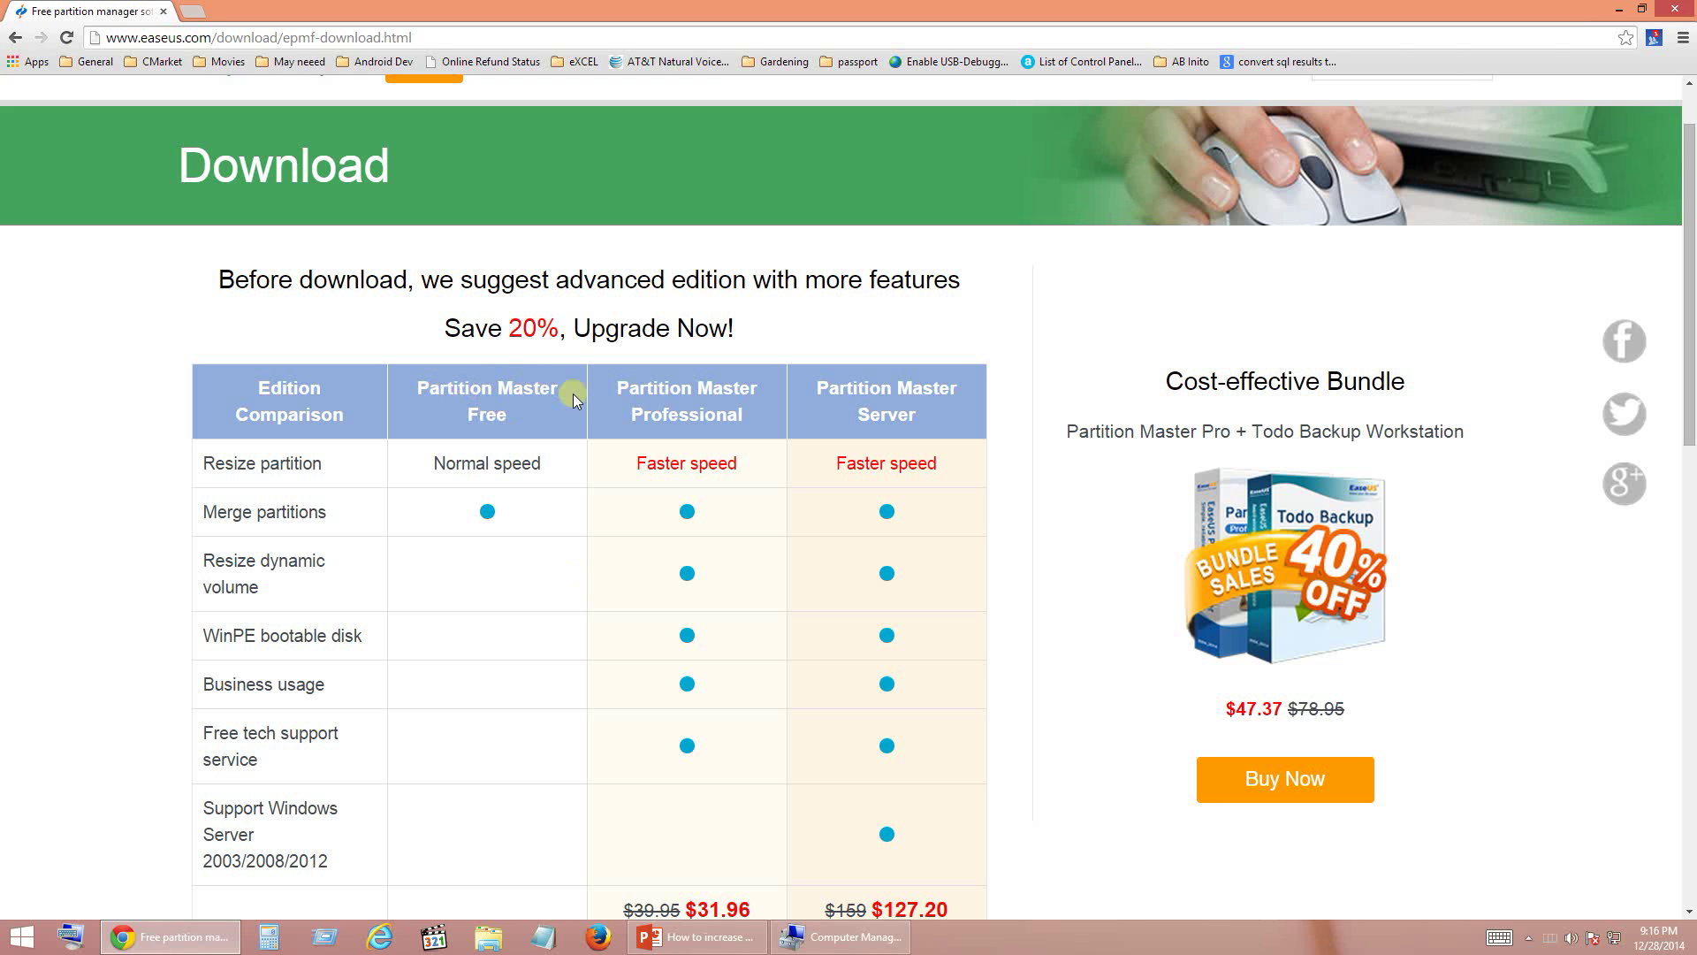
pyautogui.scroll(-3, 581, 415)
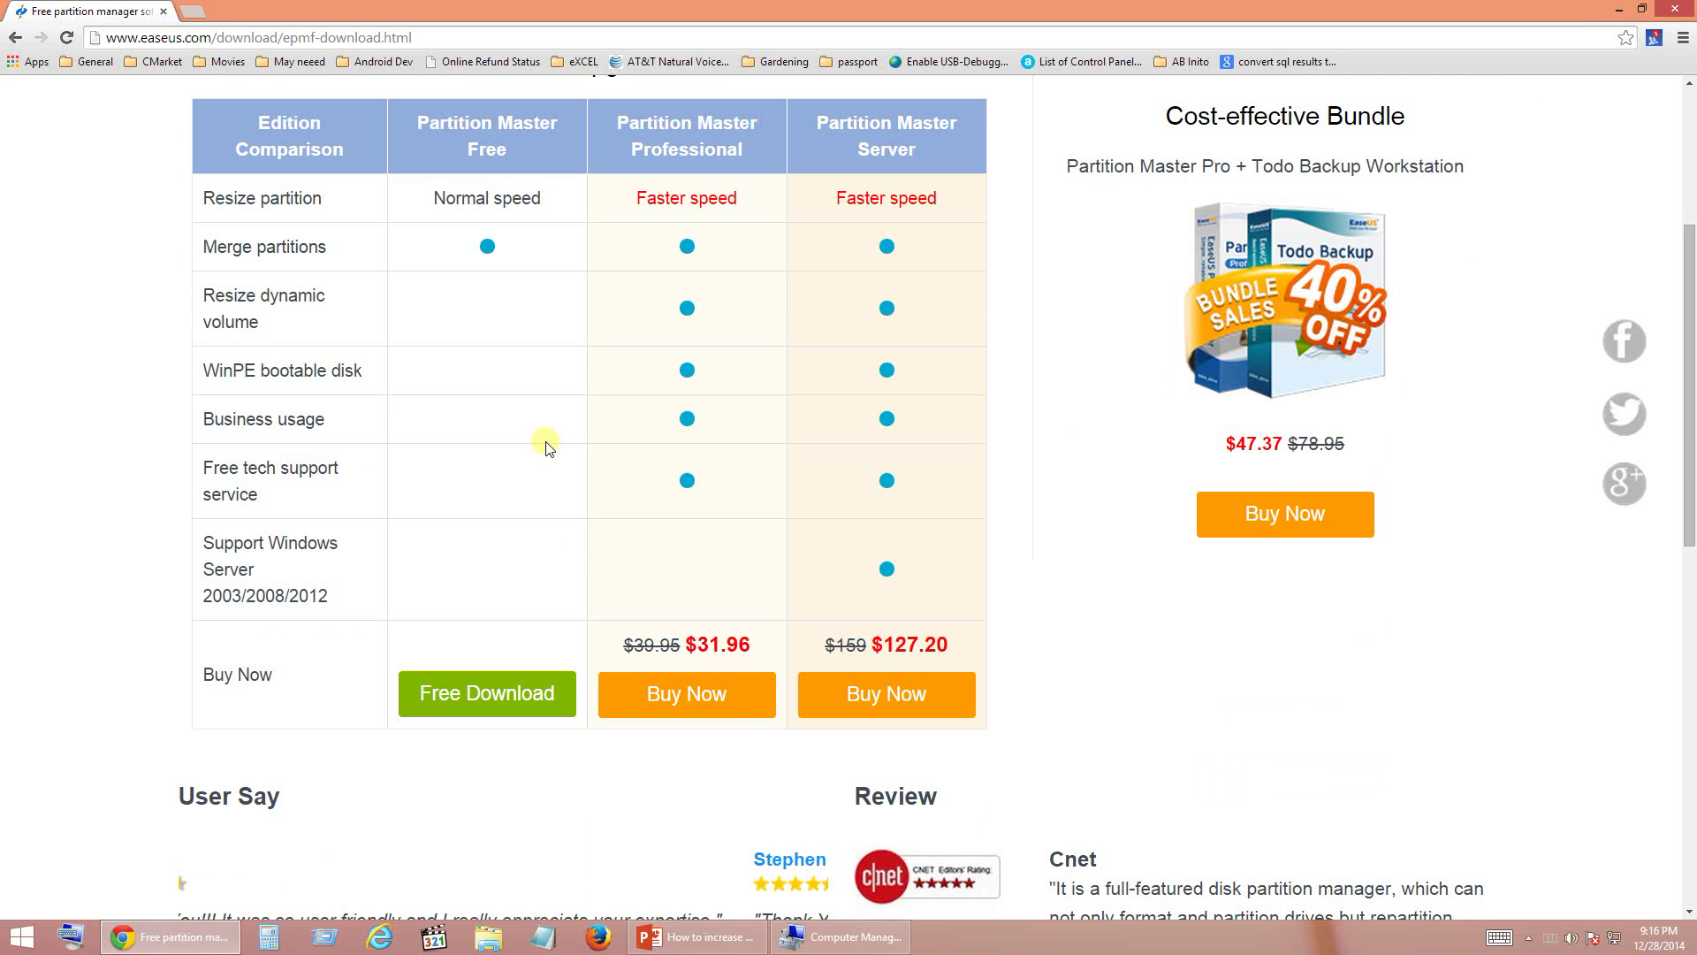
# Start the free download, cancel the duplicate epm (2).exe, and open Chrome's Downloads page.
pyautogui.click(473, 710)
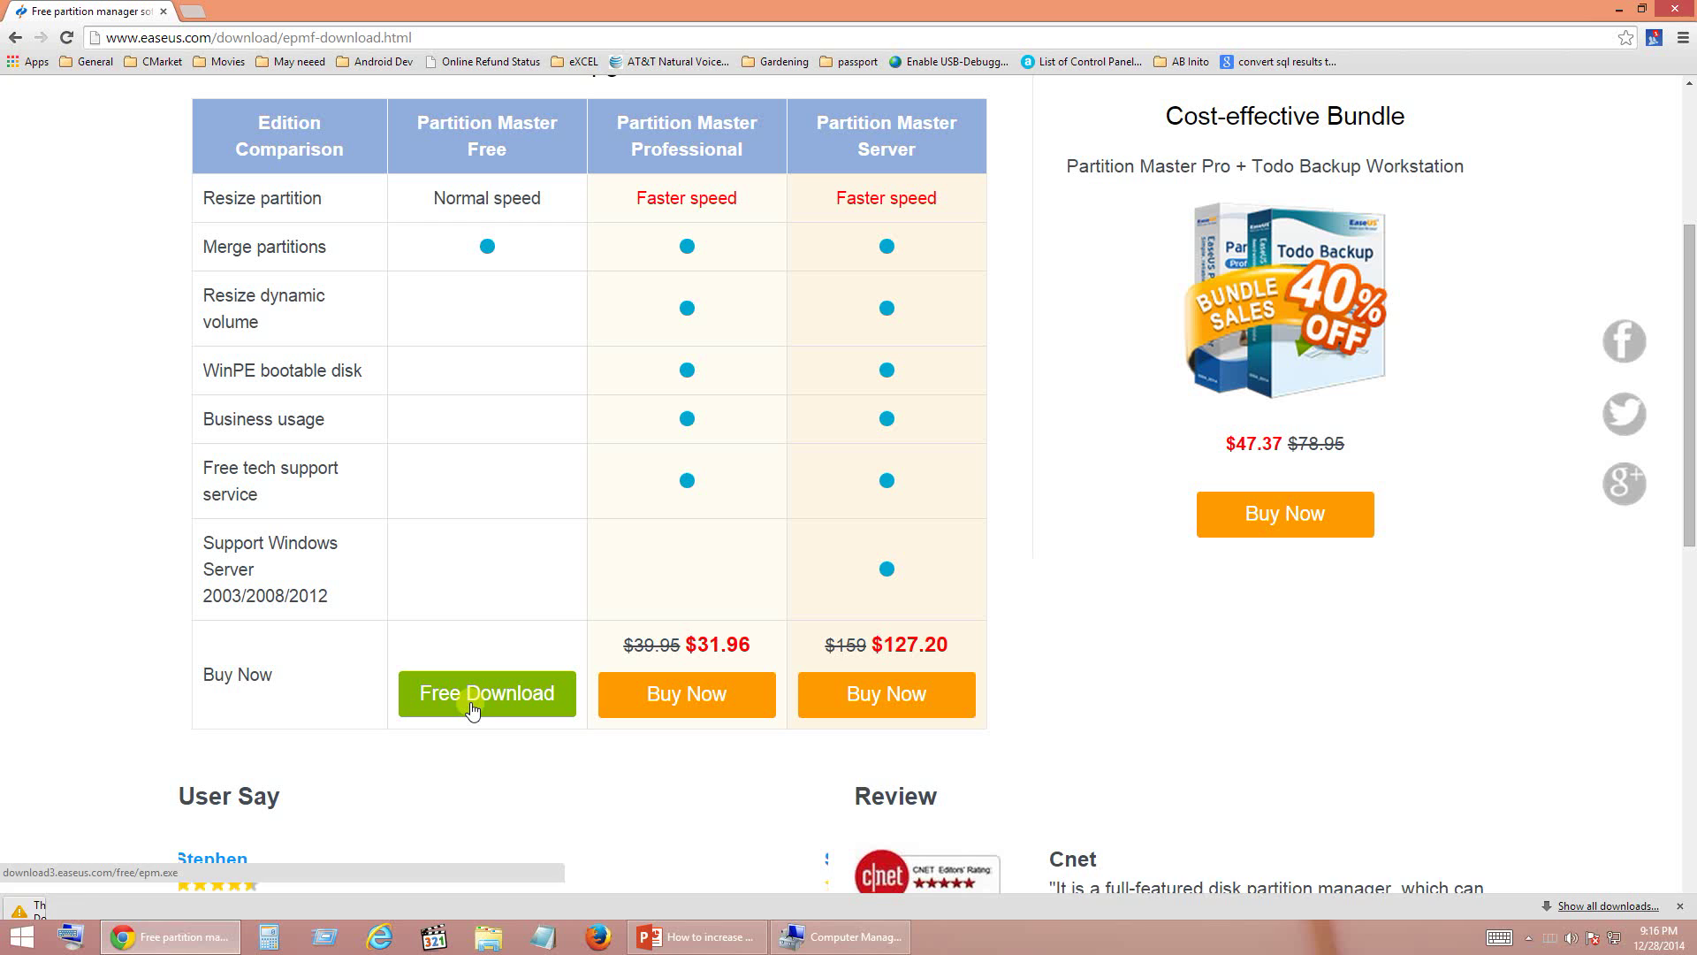
pyautogui.click(274, 900)
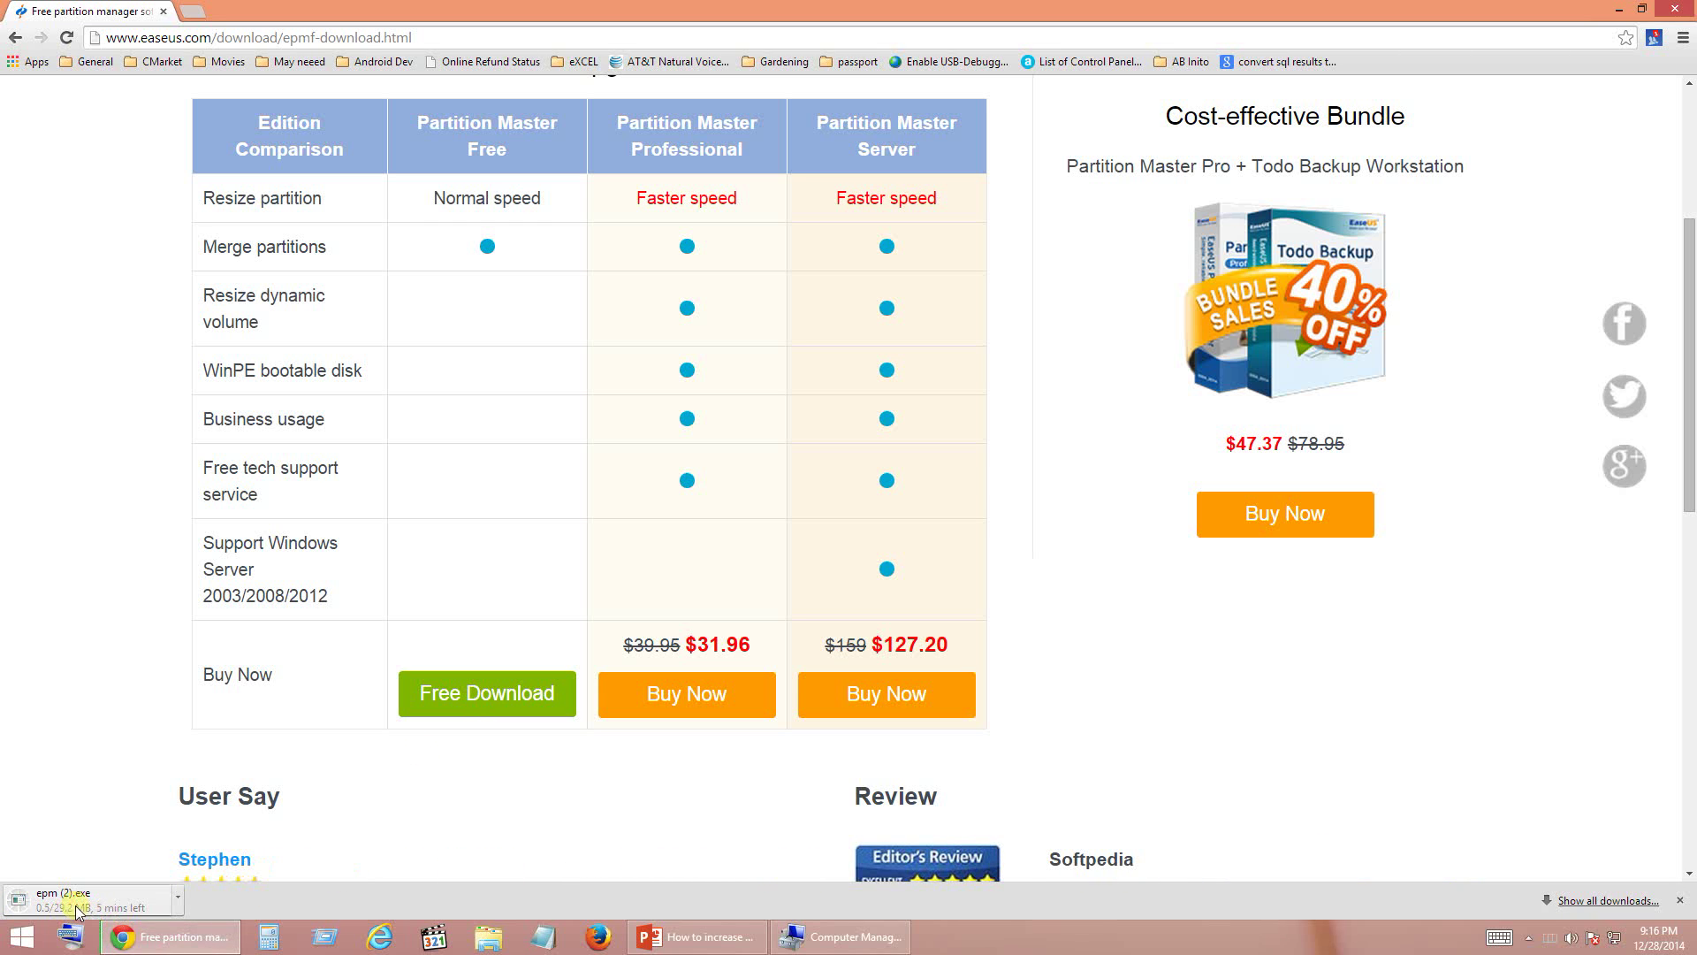
pyautogui.click(178, 910)
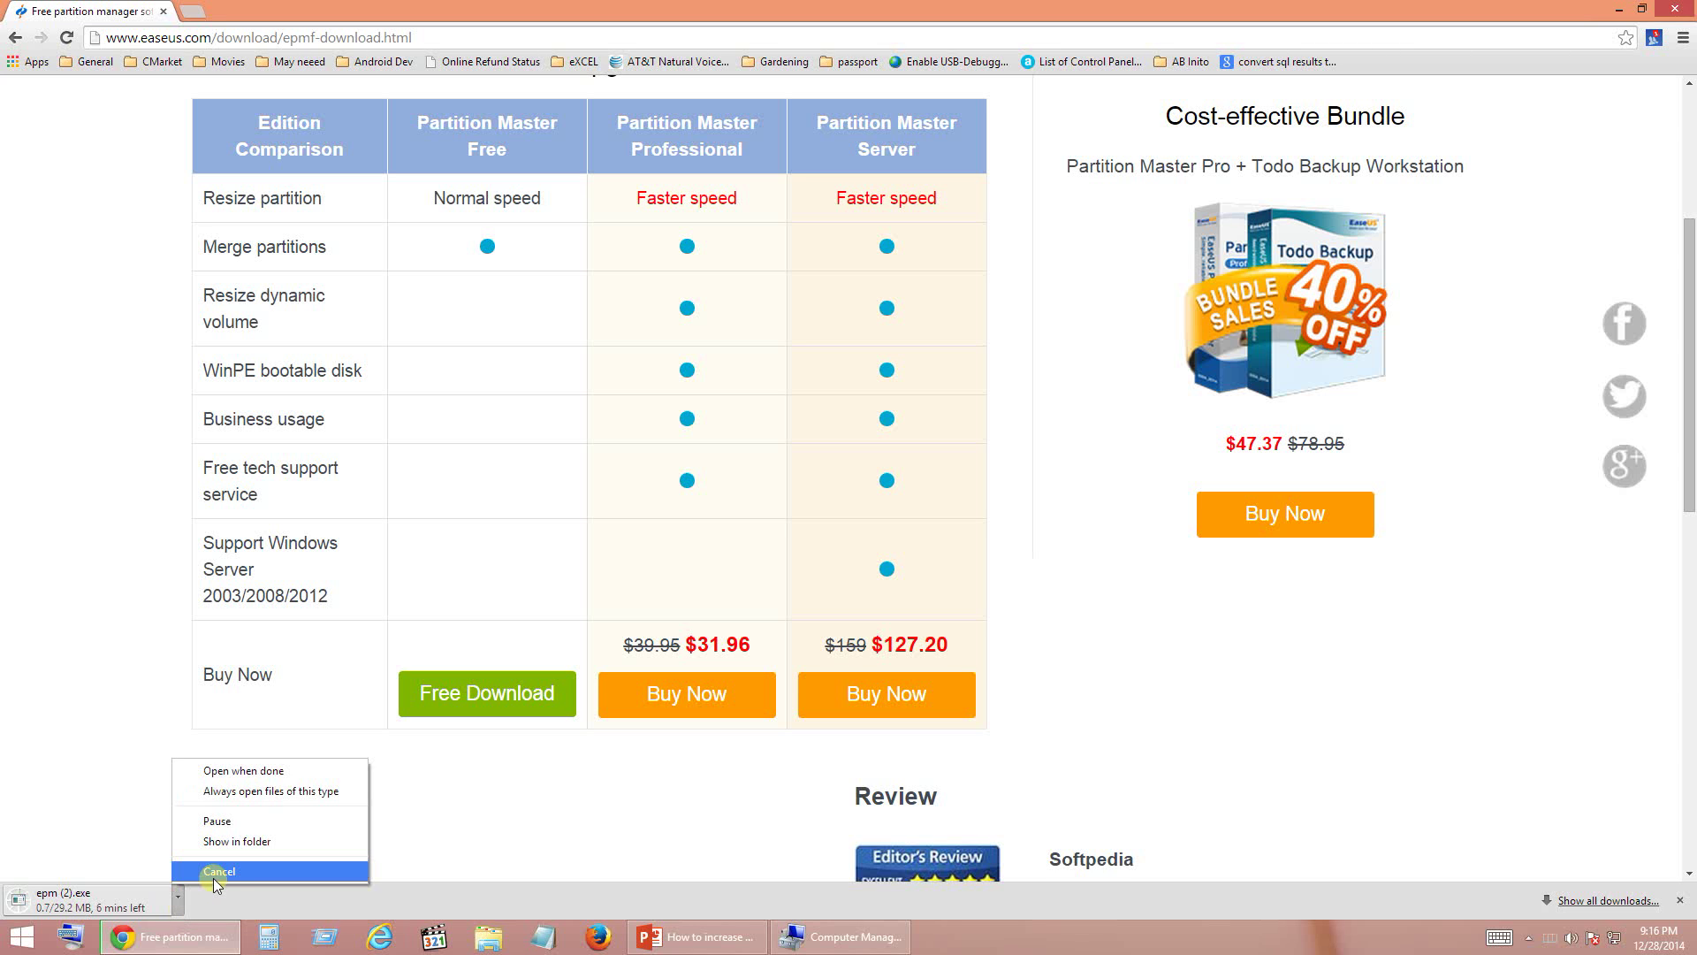
pyautogui.click(214, 878)
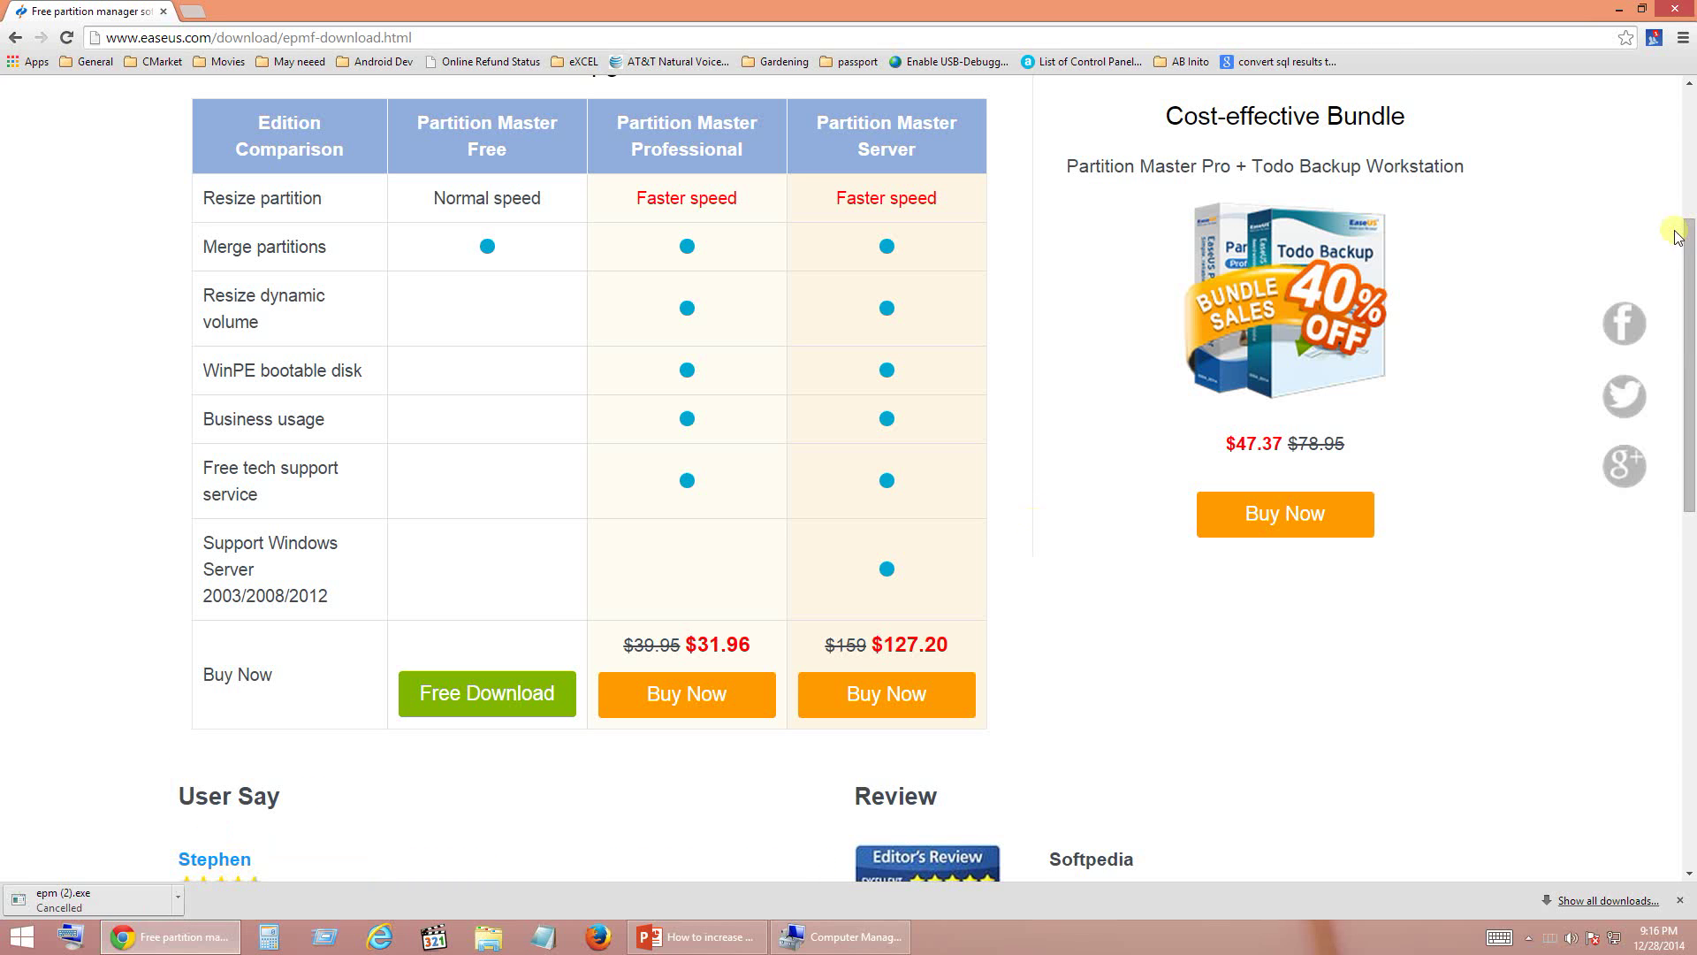
pyautogui.click(1682, 37)
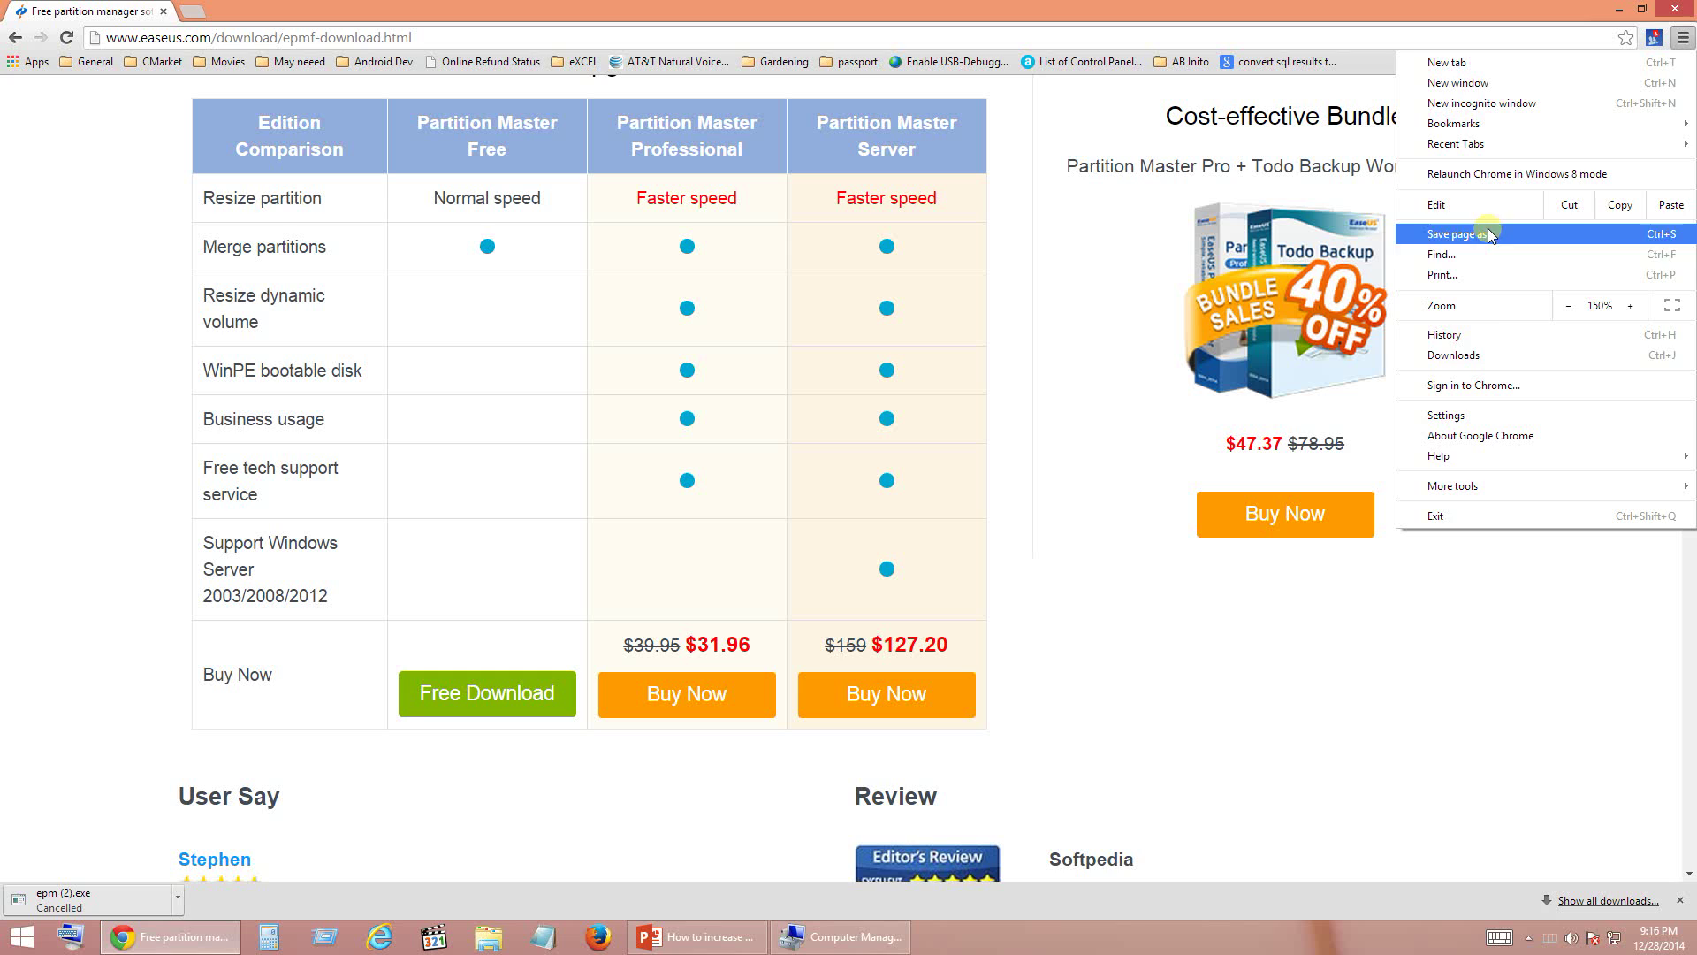
pyautogui.click(1483, 355)
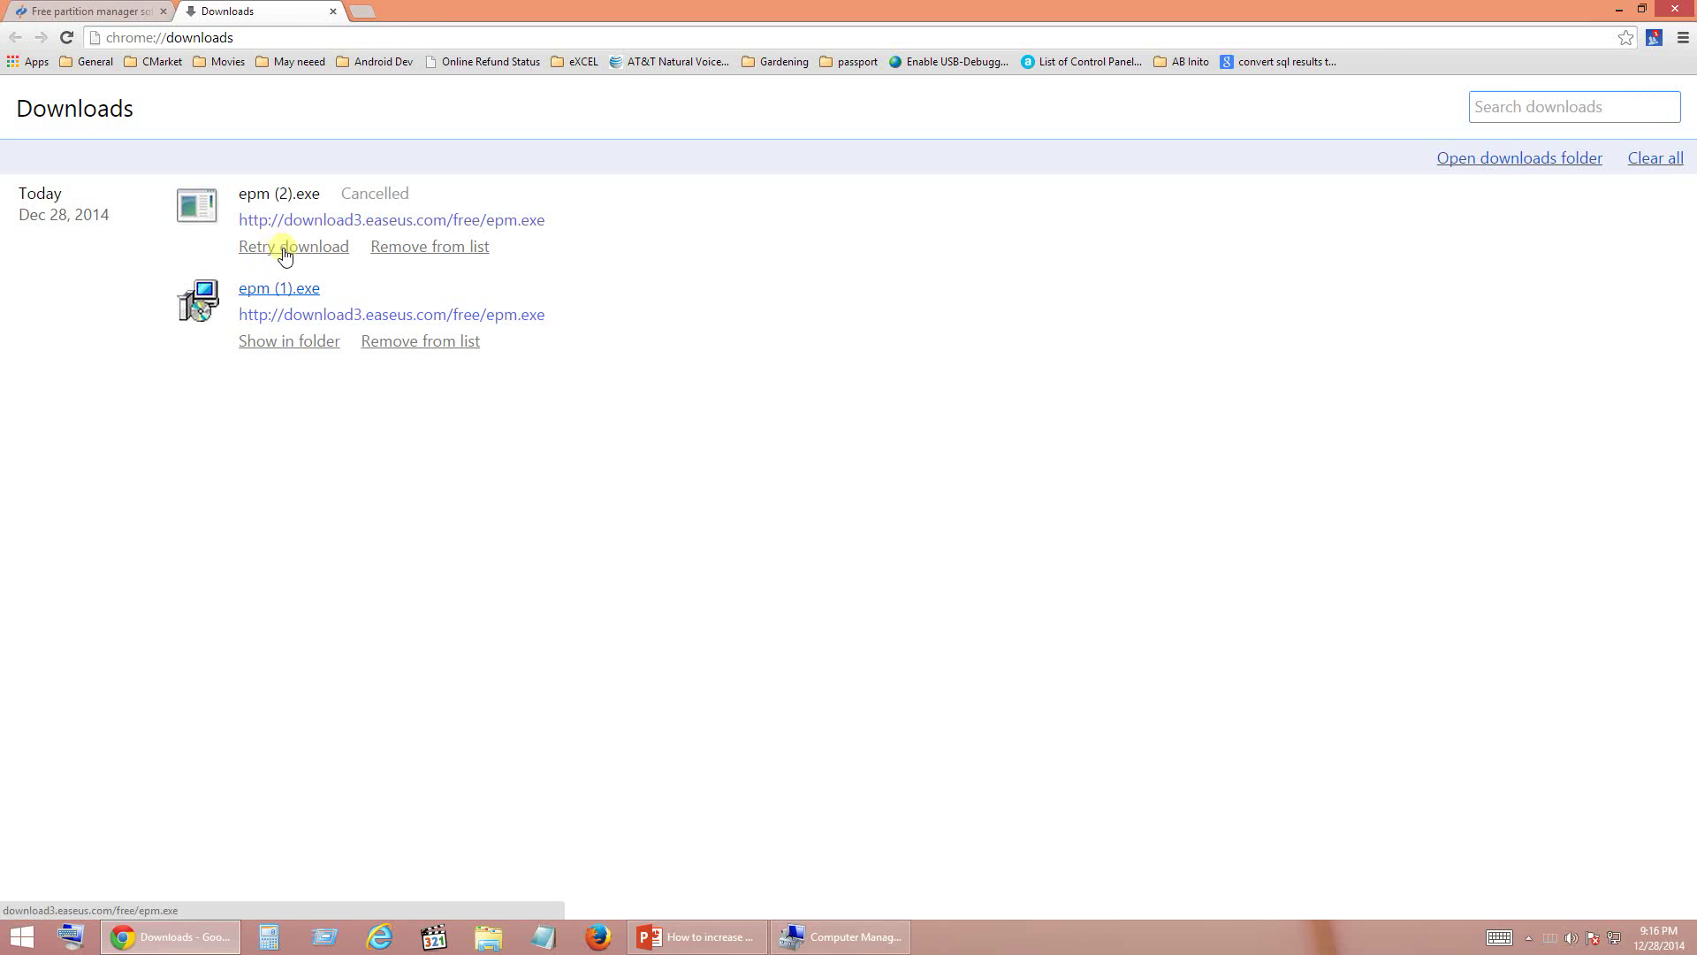
# Show epm (1).exe (29.1 MB) in its Downloads folder, then close that folder.
pyautogui.click(314, 347)
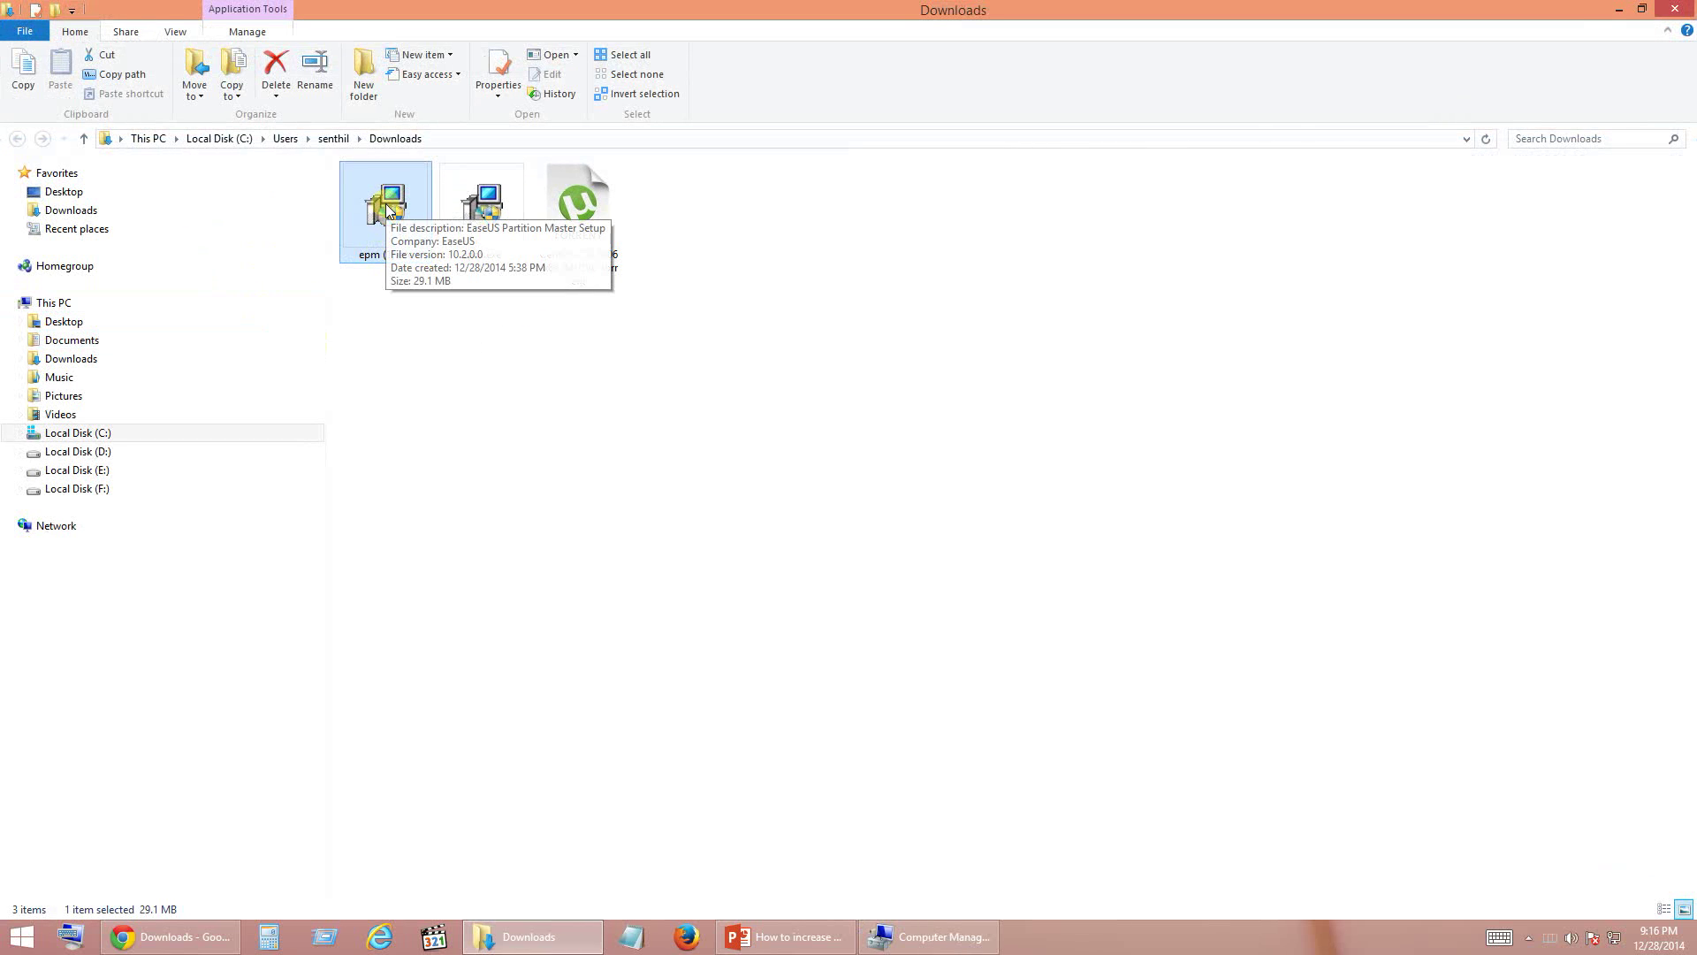
pyautogui.click(385, 204)
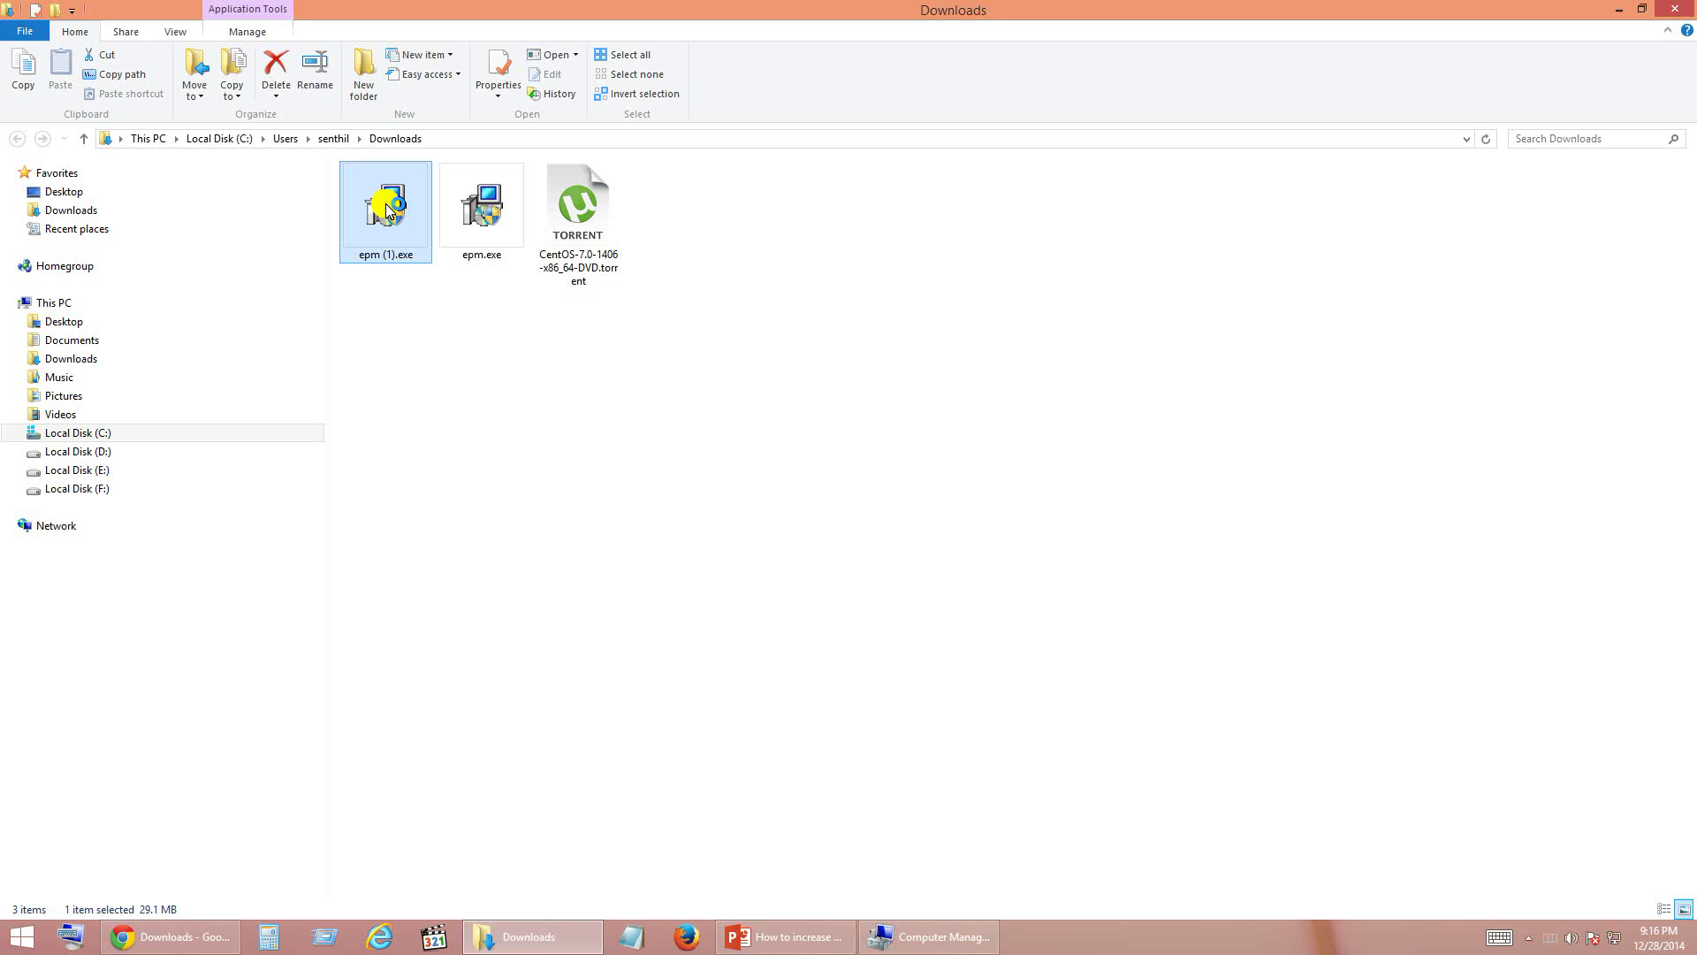
pyautogui.click(1686, 7)
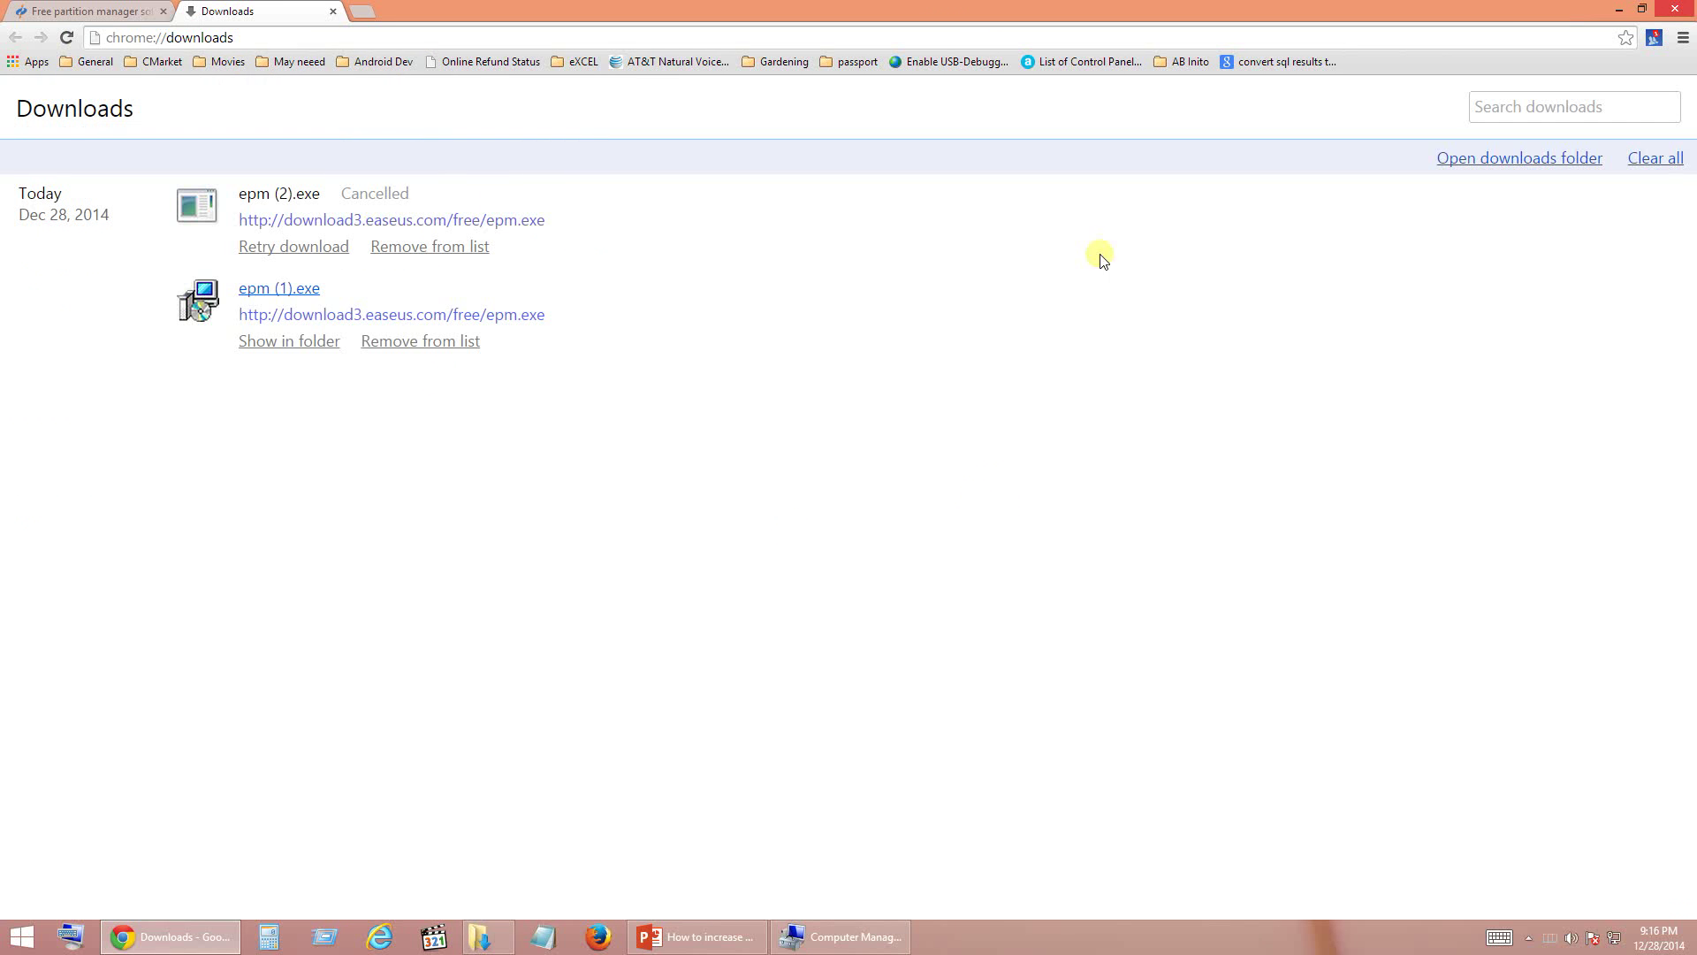
# Close Chrome and minimize PowerPoint and Computer Management, revealing the EaseUS Partition Master shortcut.
pyautogui.click(1677, 7)
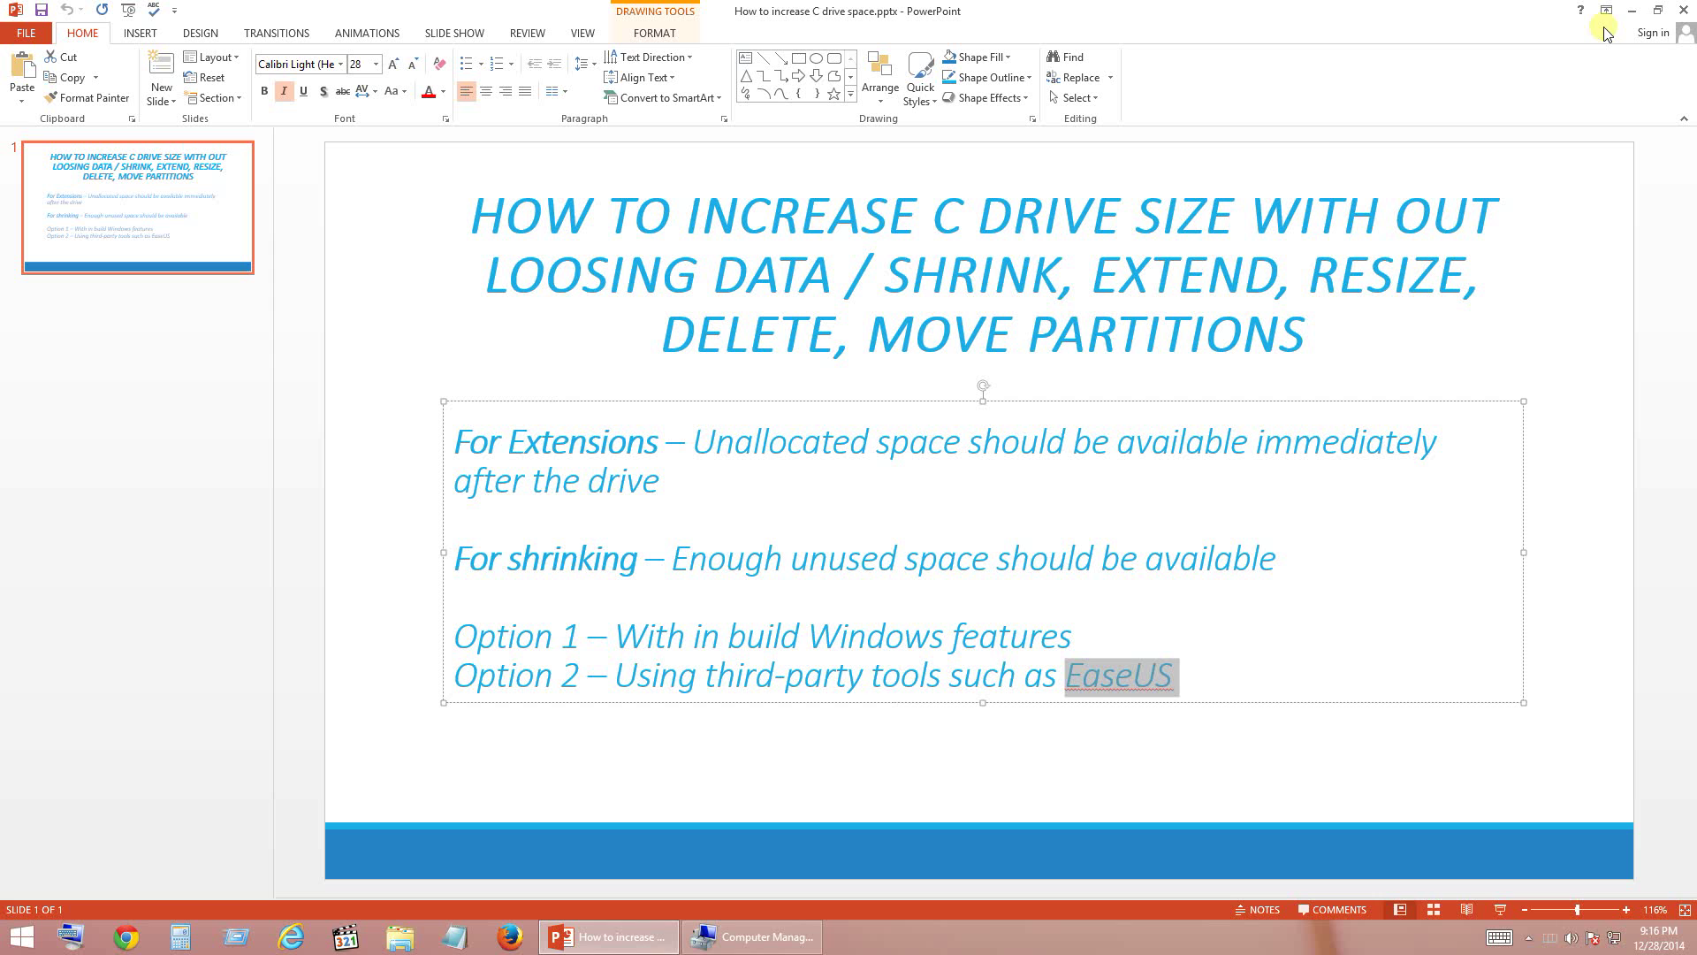
pyautogui.click(1635, 16)
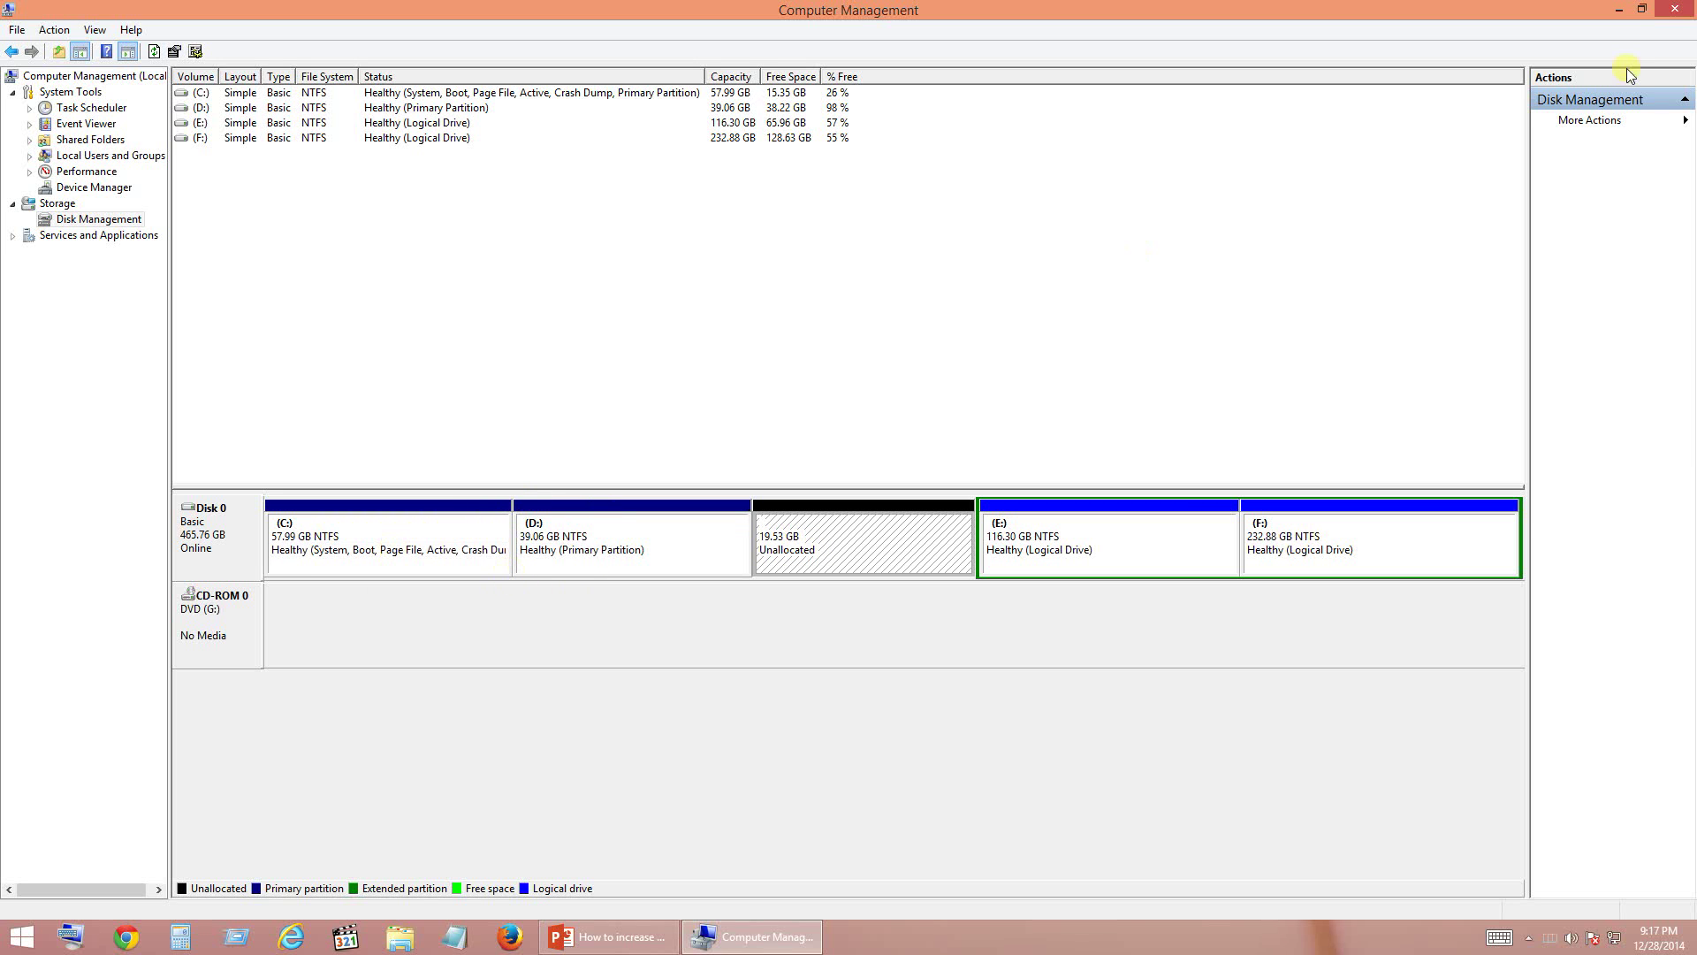
pyautogui.click(1618, 10)
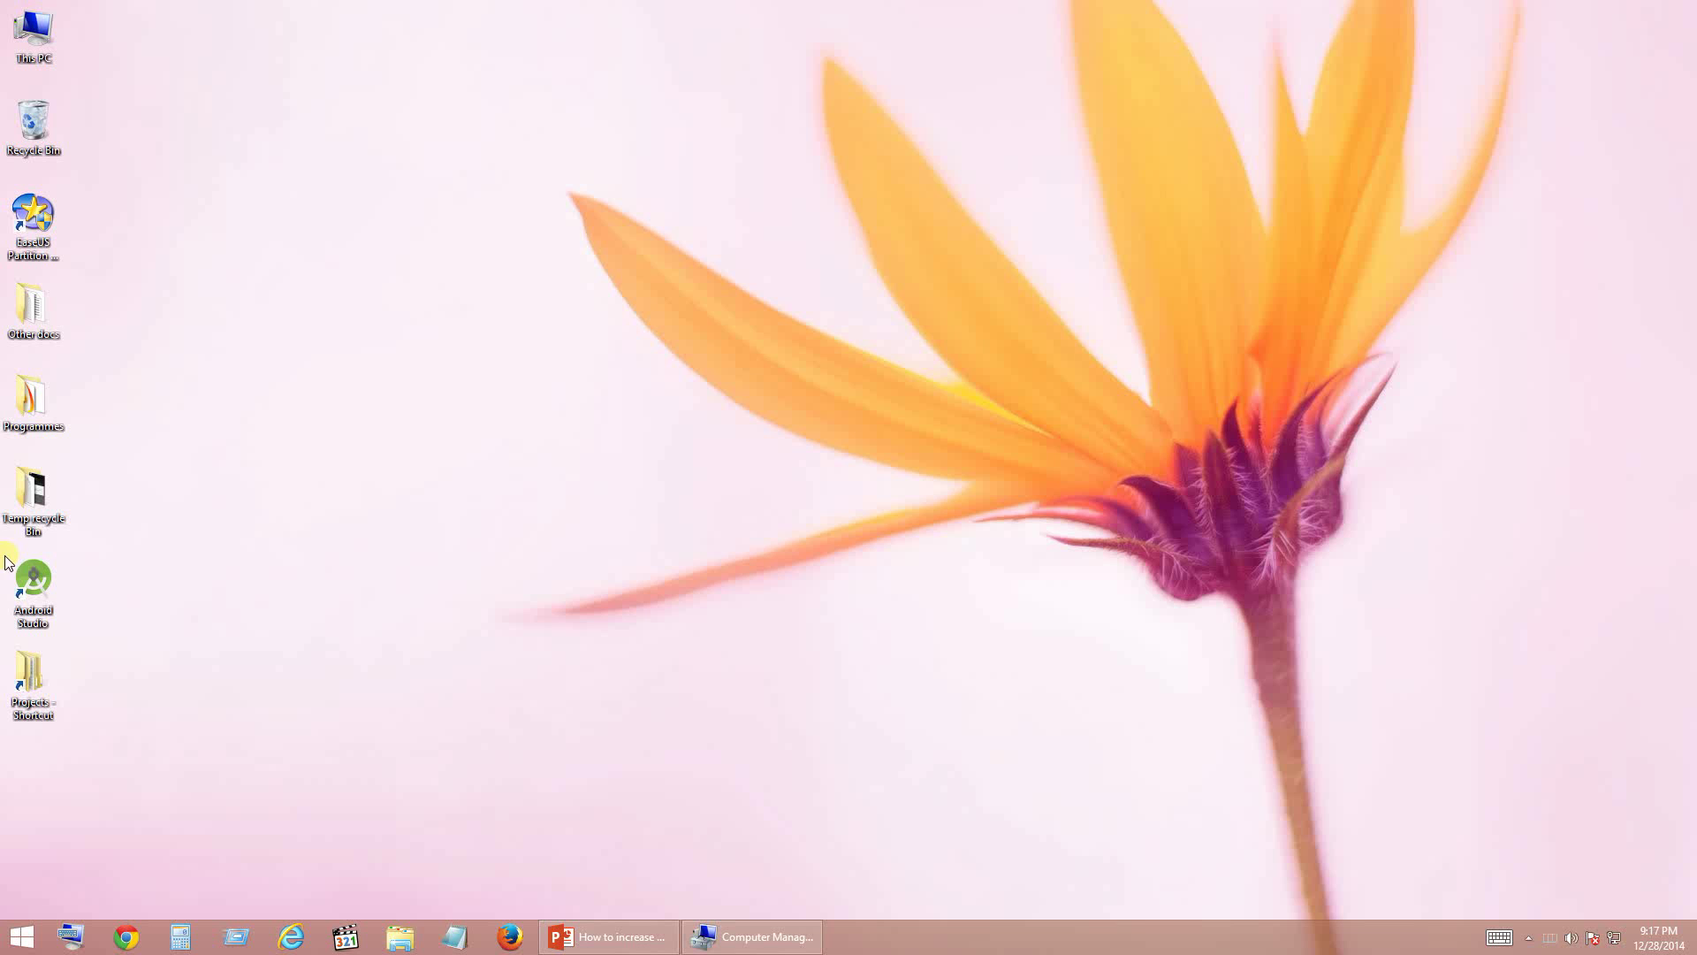
# Launch EaseUS Partition Master and open the Resize/Move dialog for partition D:.
pyautogui.doubleClick(30, 237)
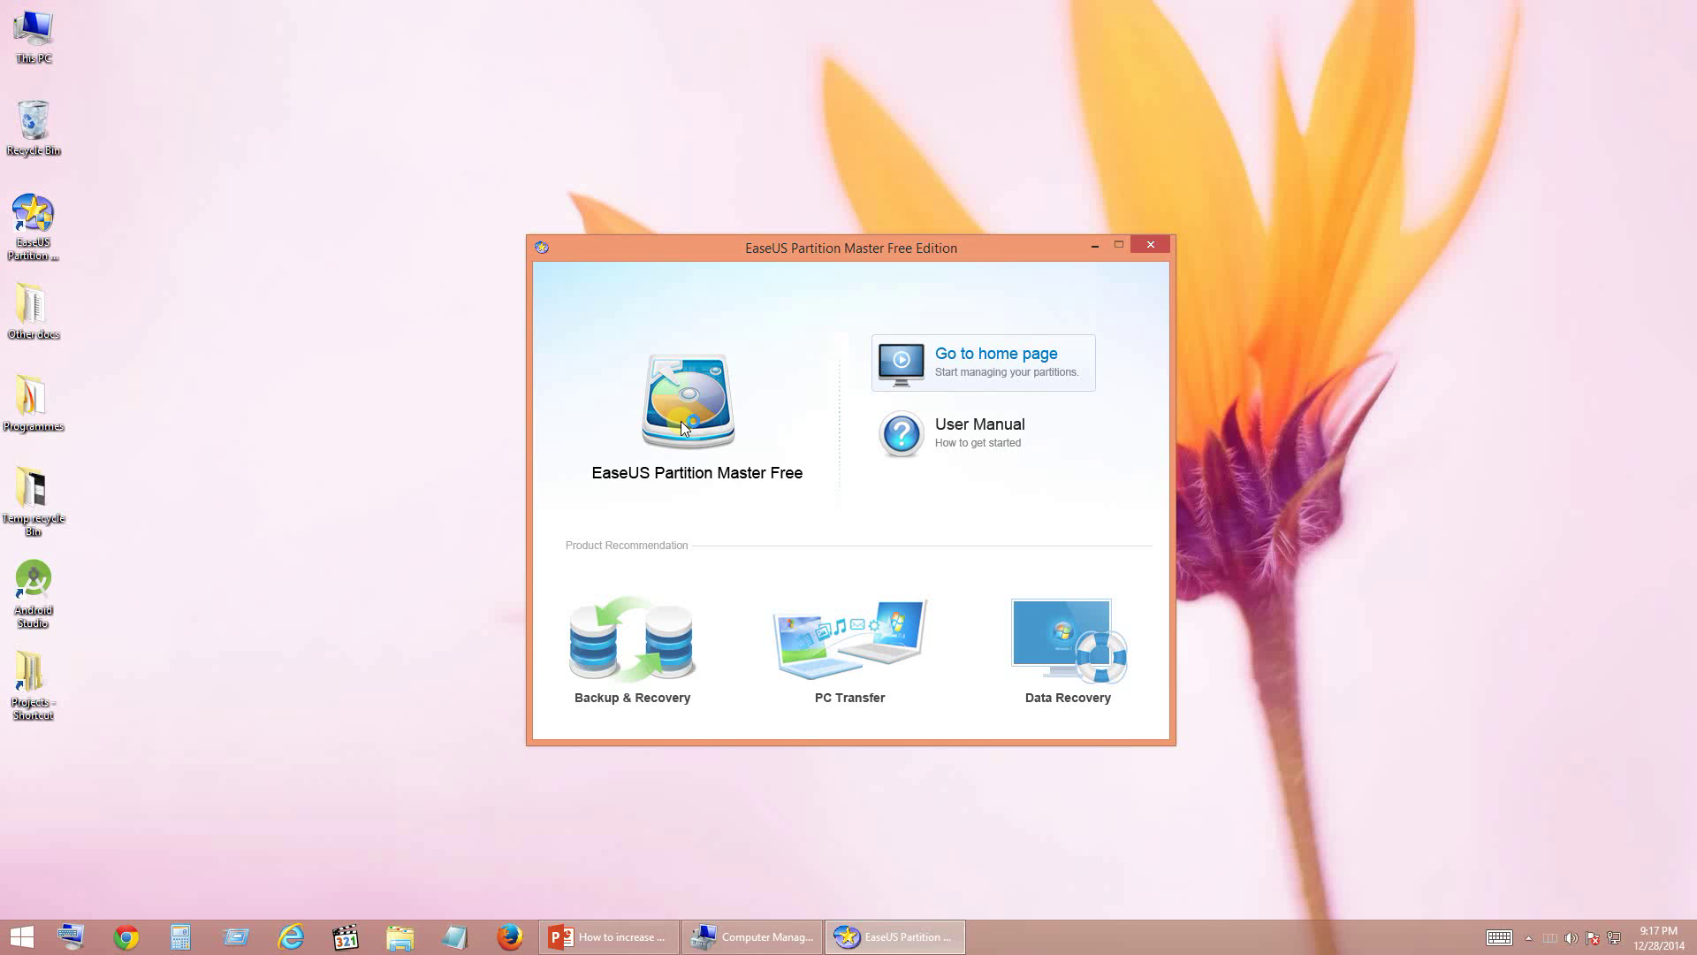
pyautogui.click(698, 388)
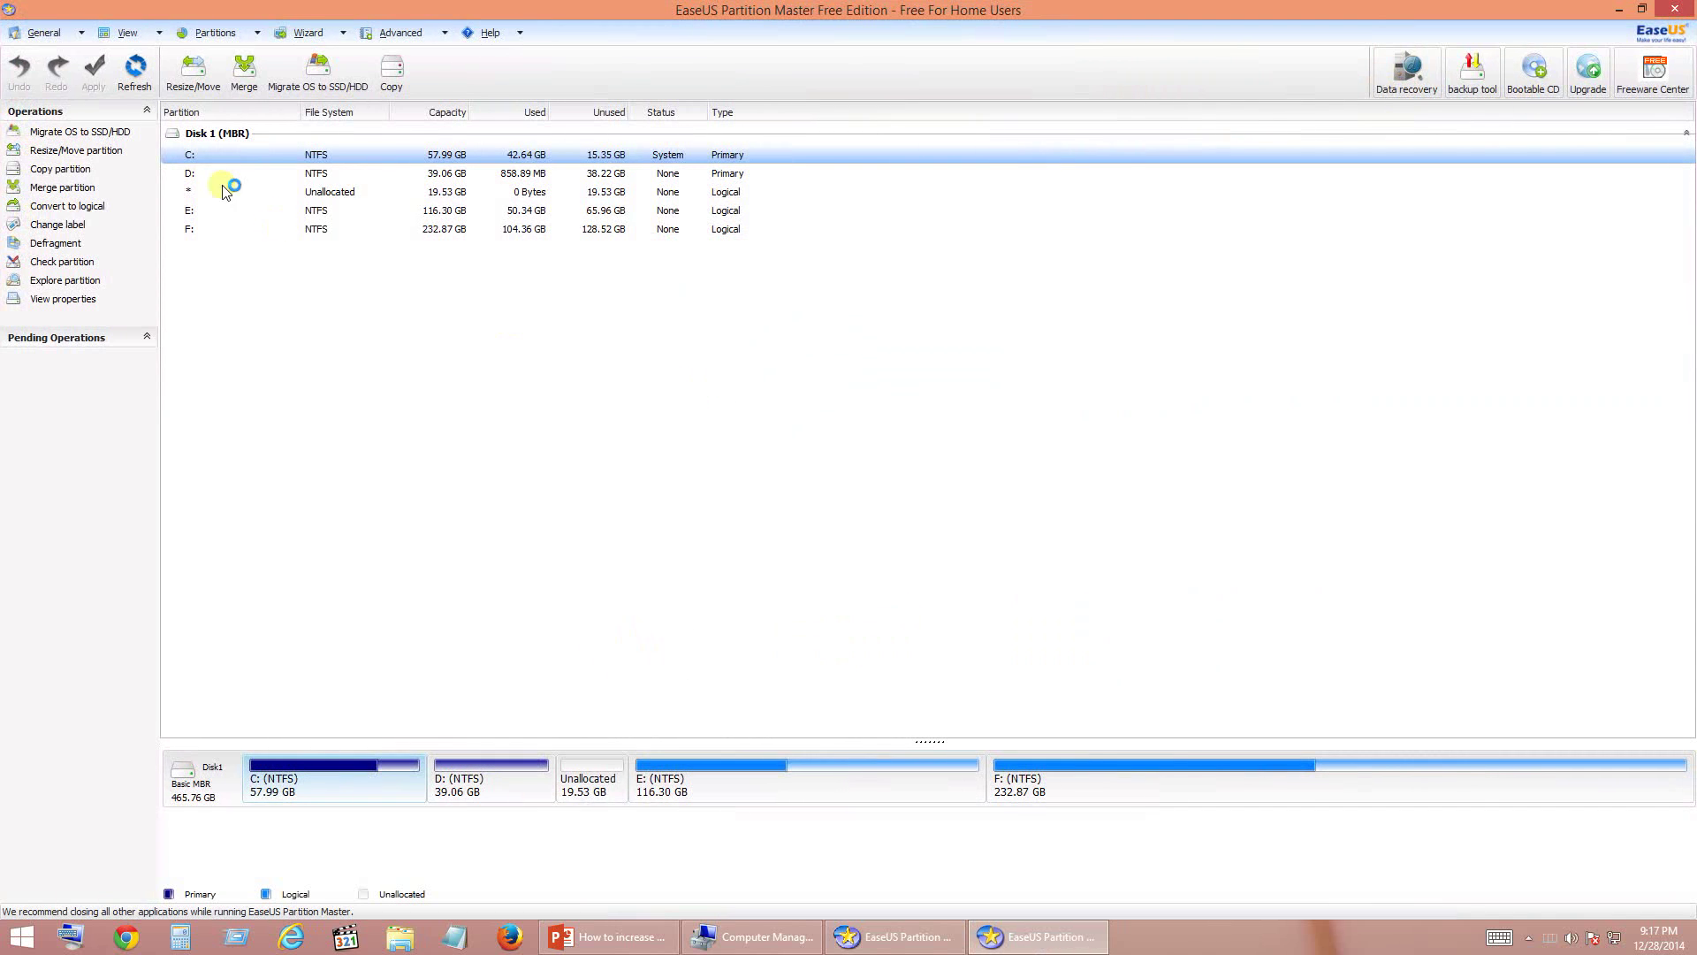
pyautogui.rightClick(485, 783)
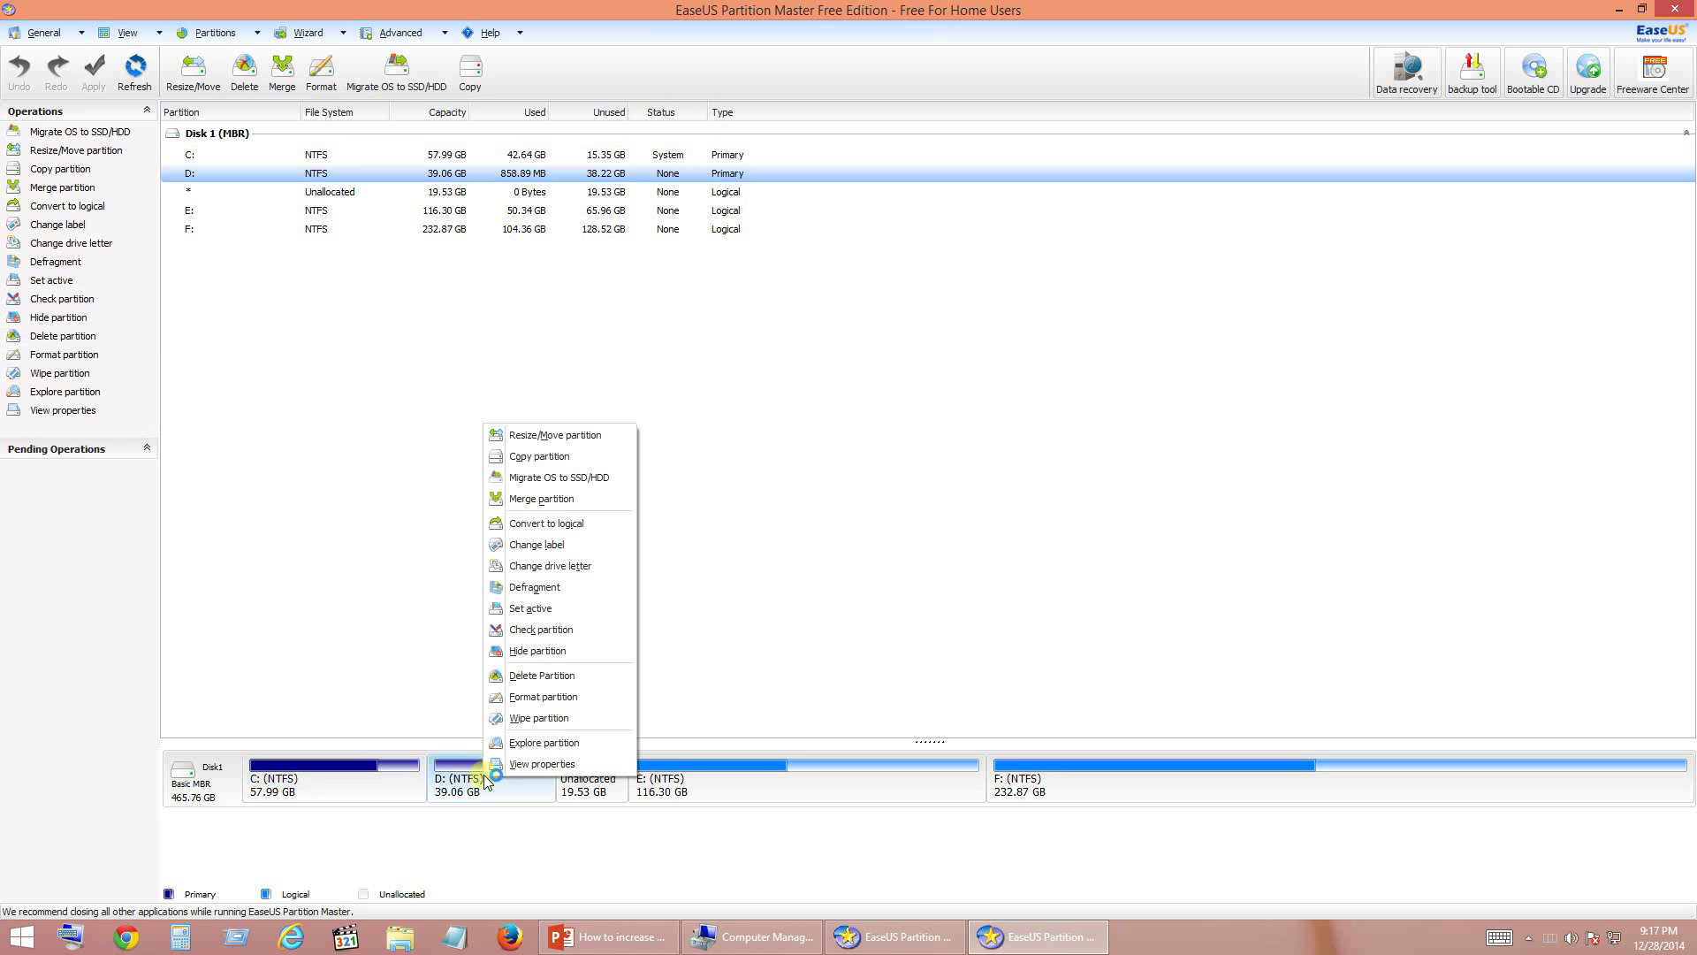
pyautogui.click(552, 435)
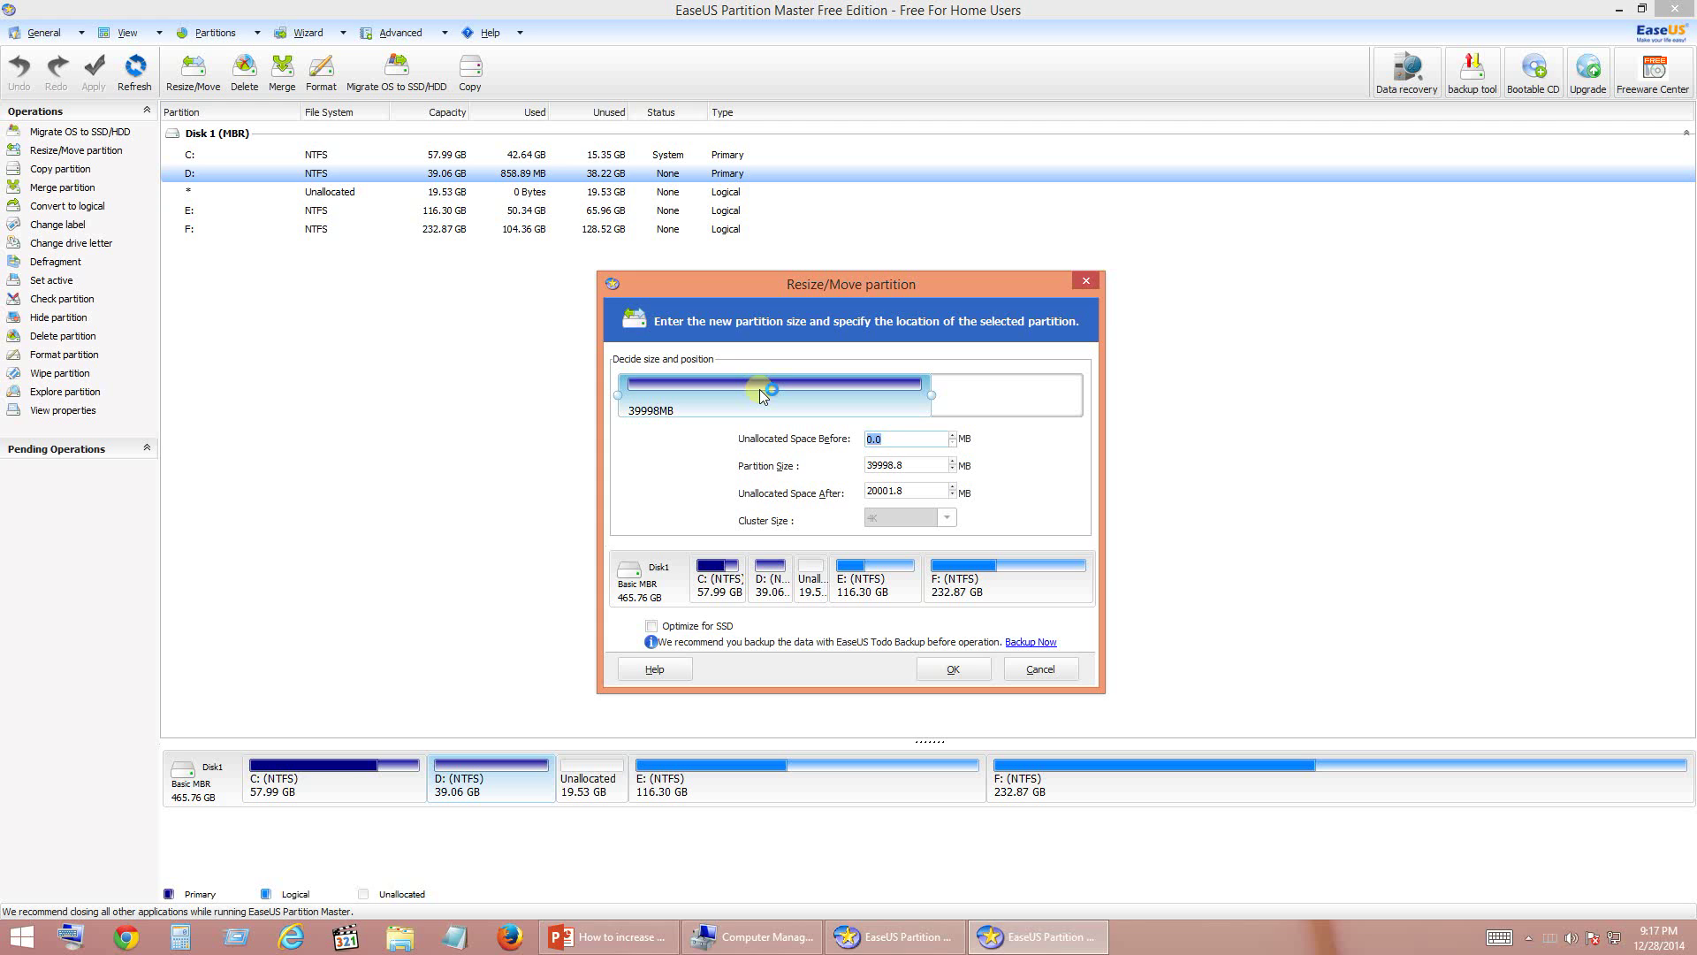
# Move D: to the end of the disk, leaving 20001.8 MB unallocated before it.
pyautogui.moveTo(760, 389); pyautogui.dragTo(1057, 380)
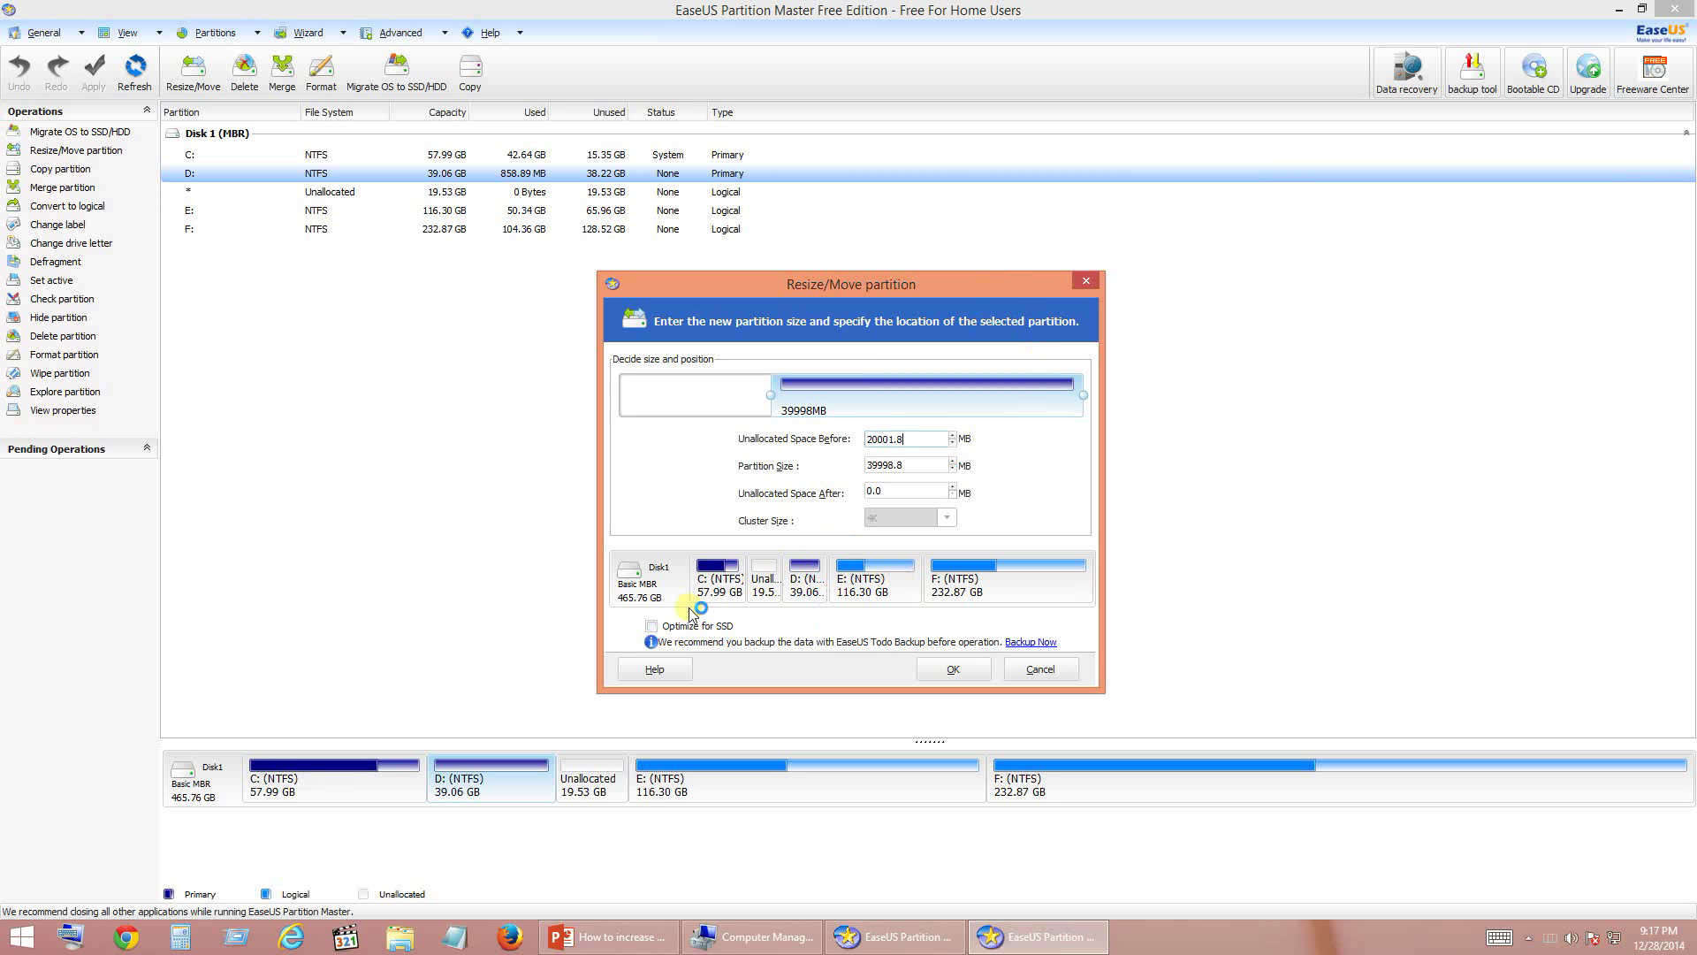
pyautogui.click(955, 669)
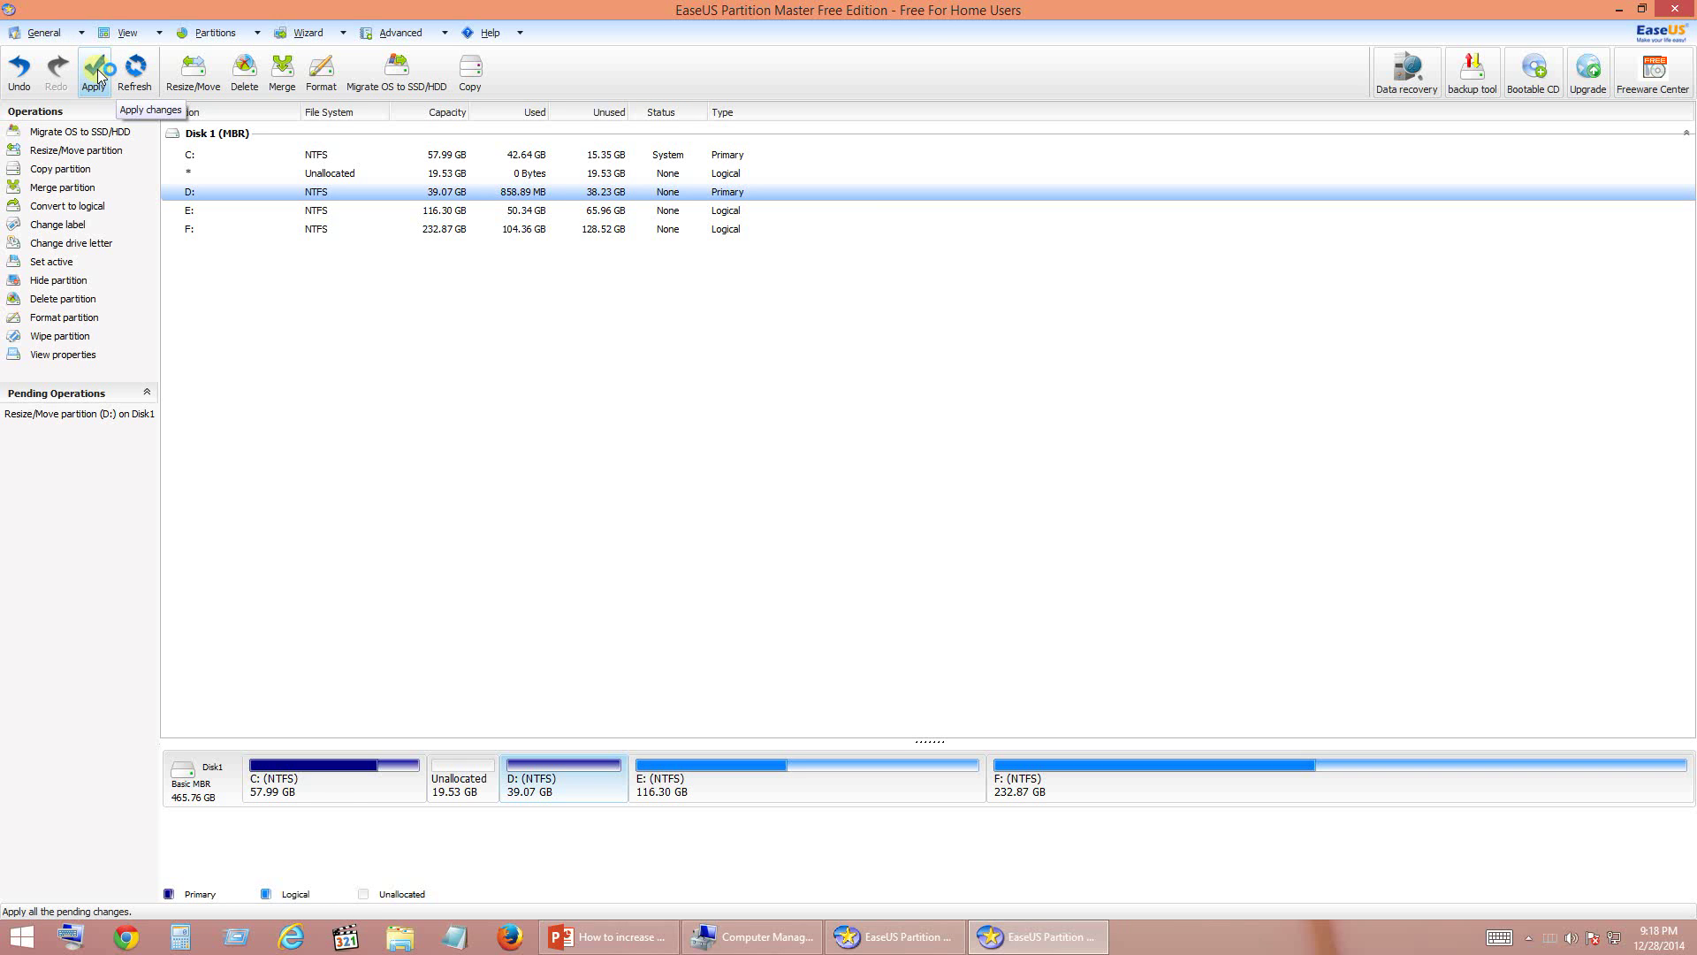
# Apply the pending D: move and confirm, then dismiss the completion message.
pyautogui.click(97, 69)
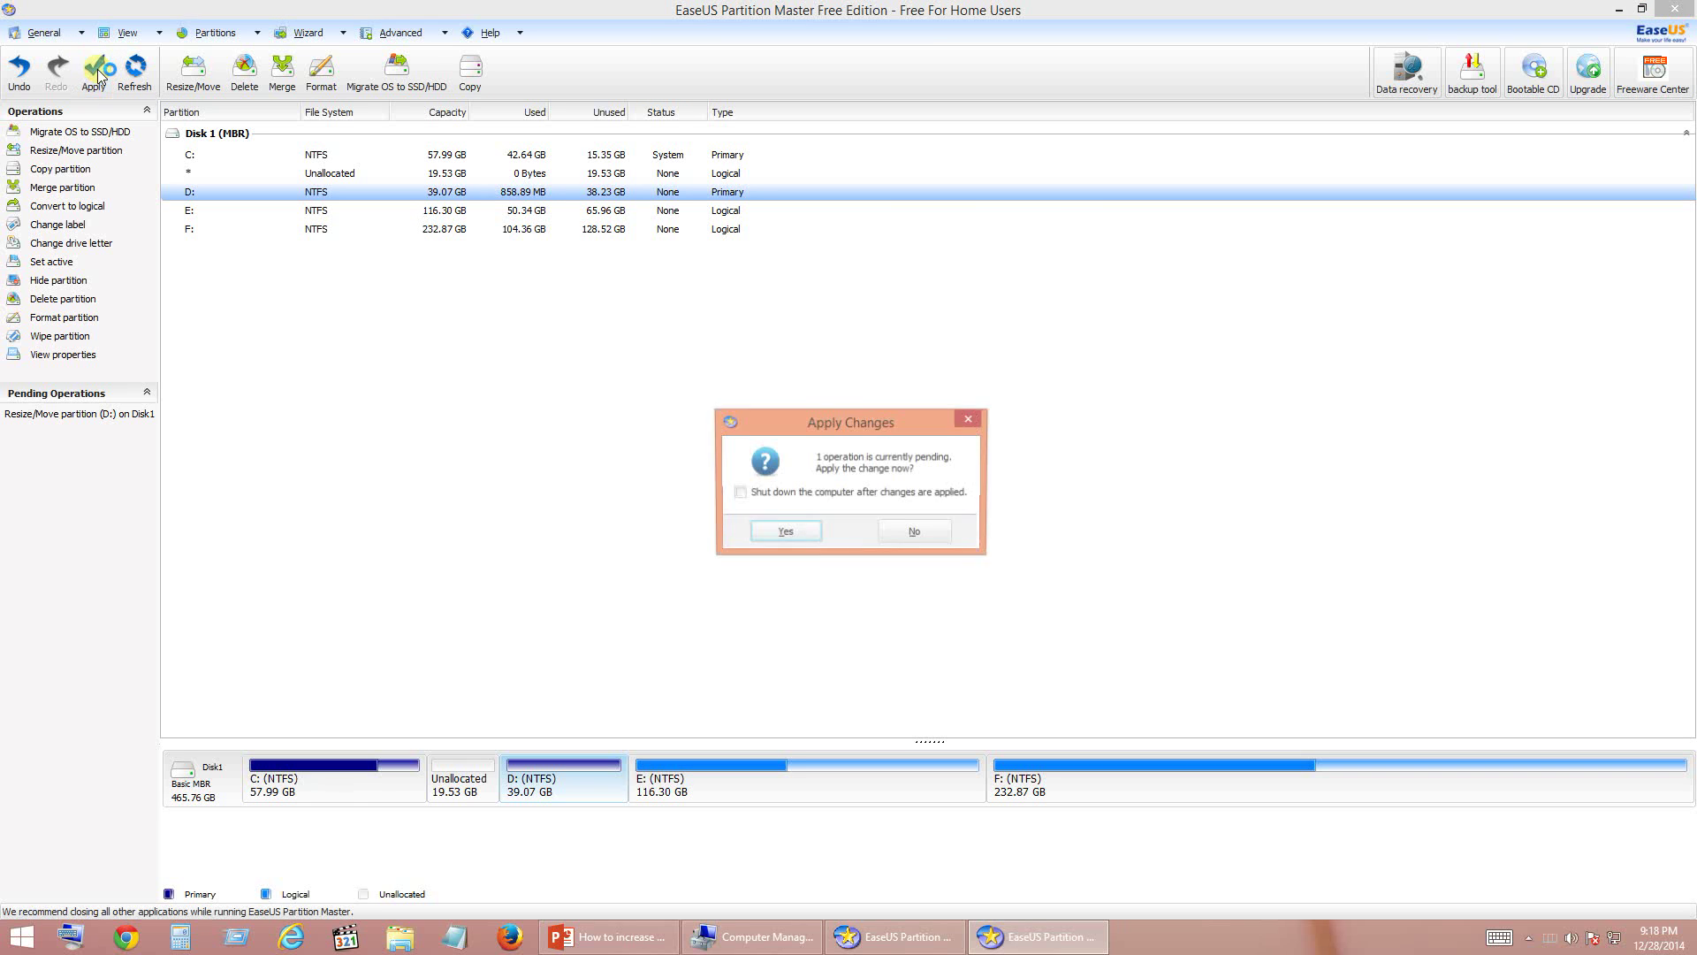
pyautogui.click(796, 534)
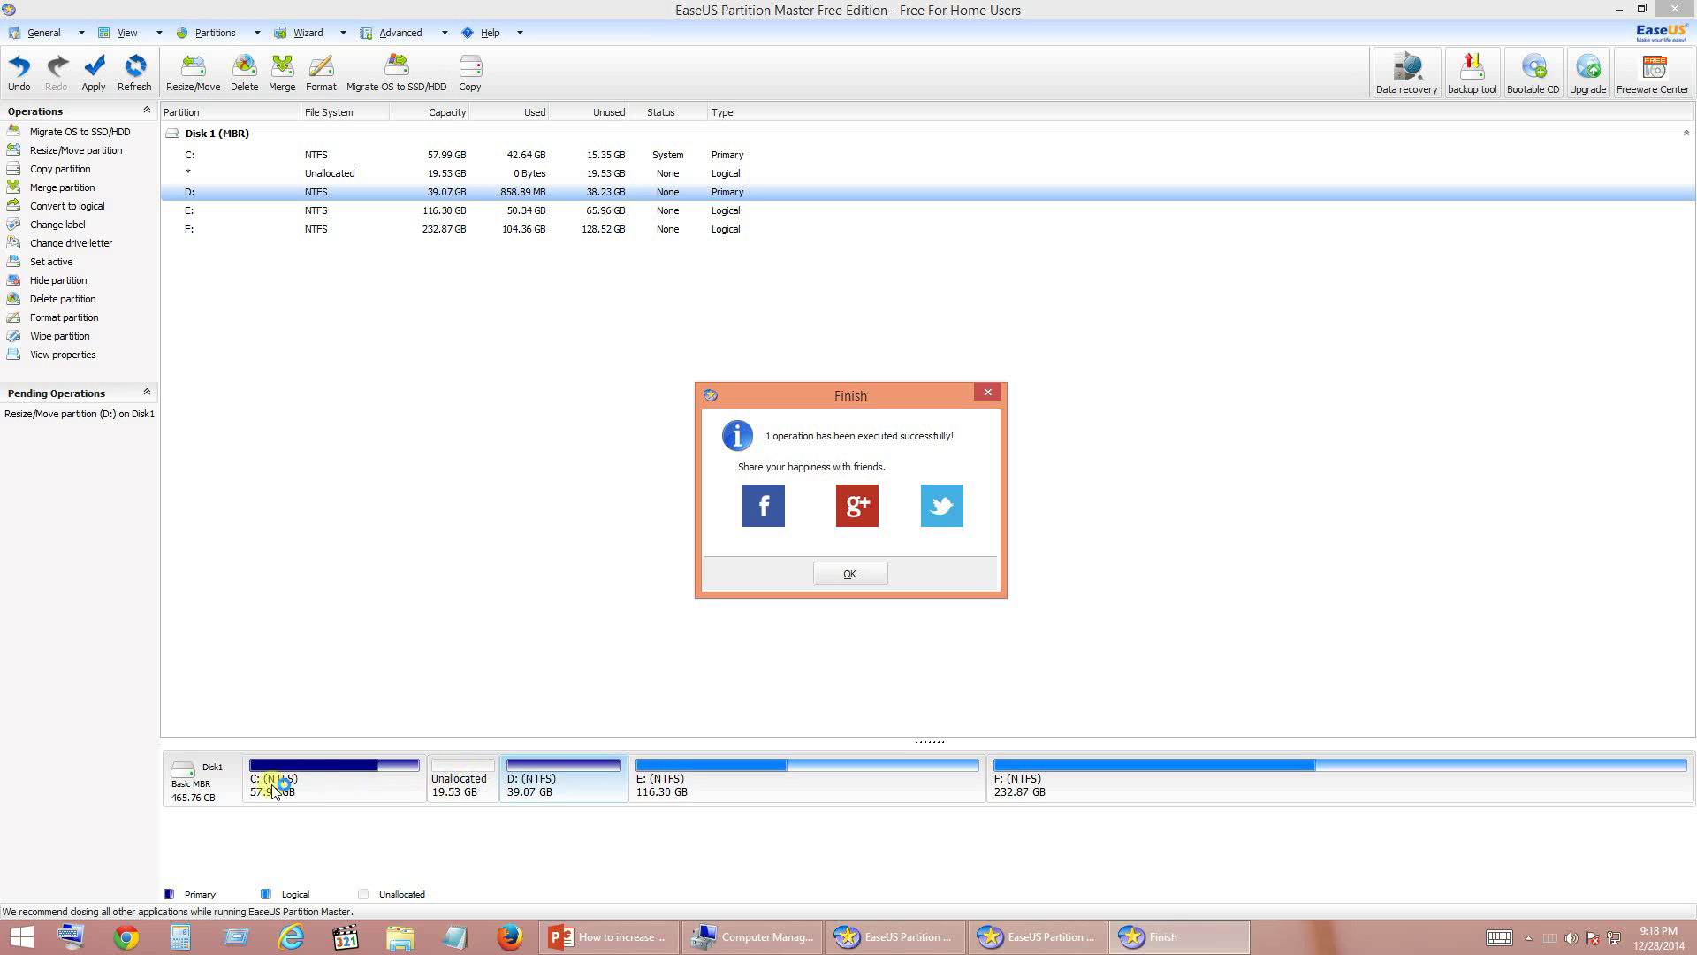
pyautogui.click(851, 575)
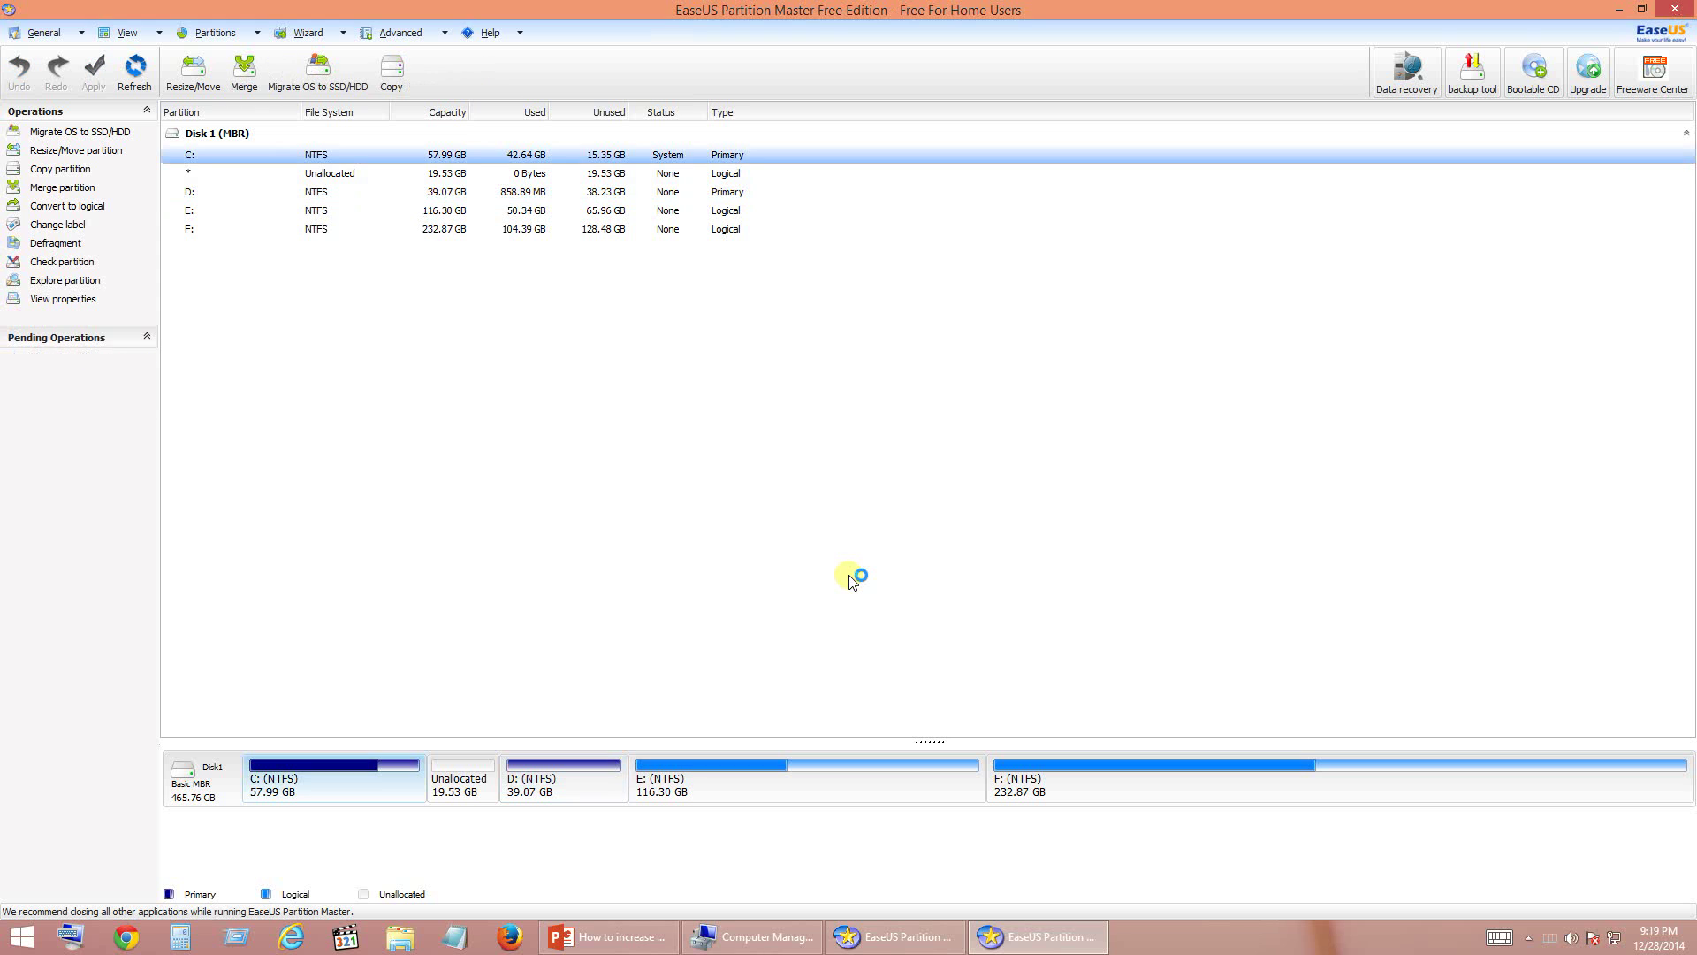
# Close EaseUS Partition Master and its launcher, returning to Computer Management's Disk Management.
pyautogui.click(1677, 9)
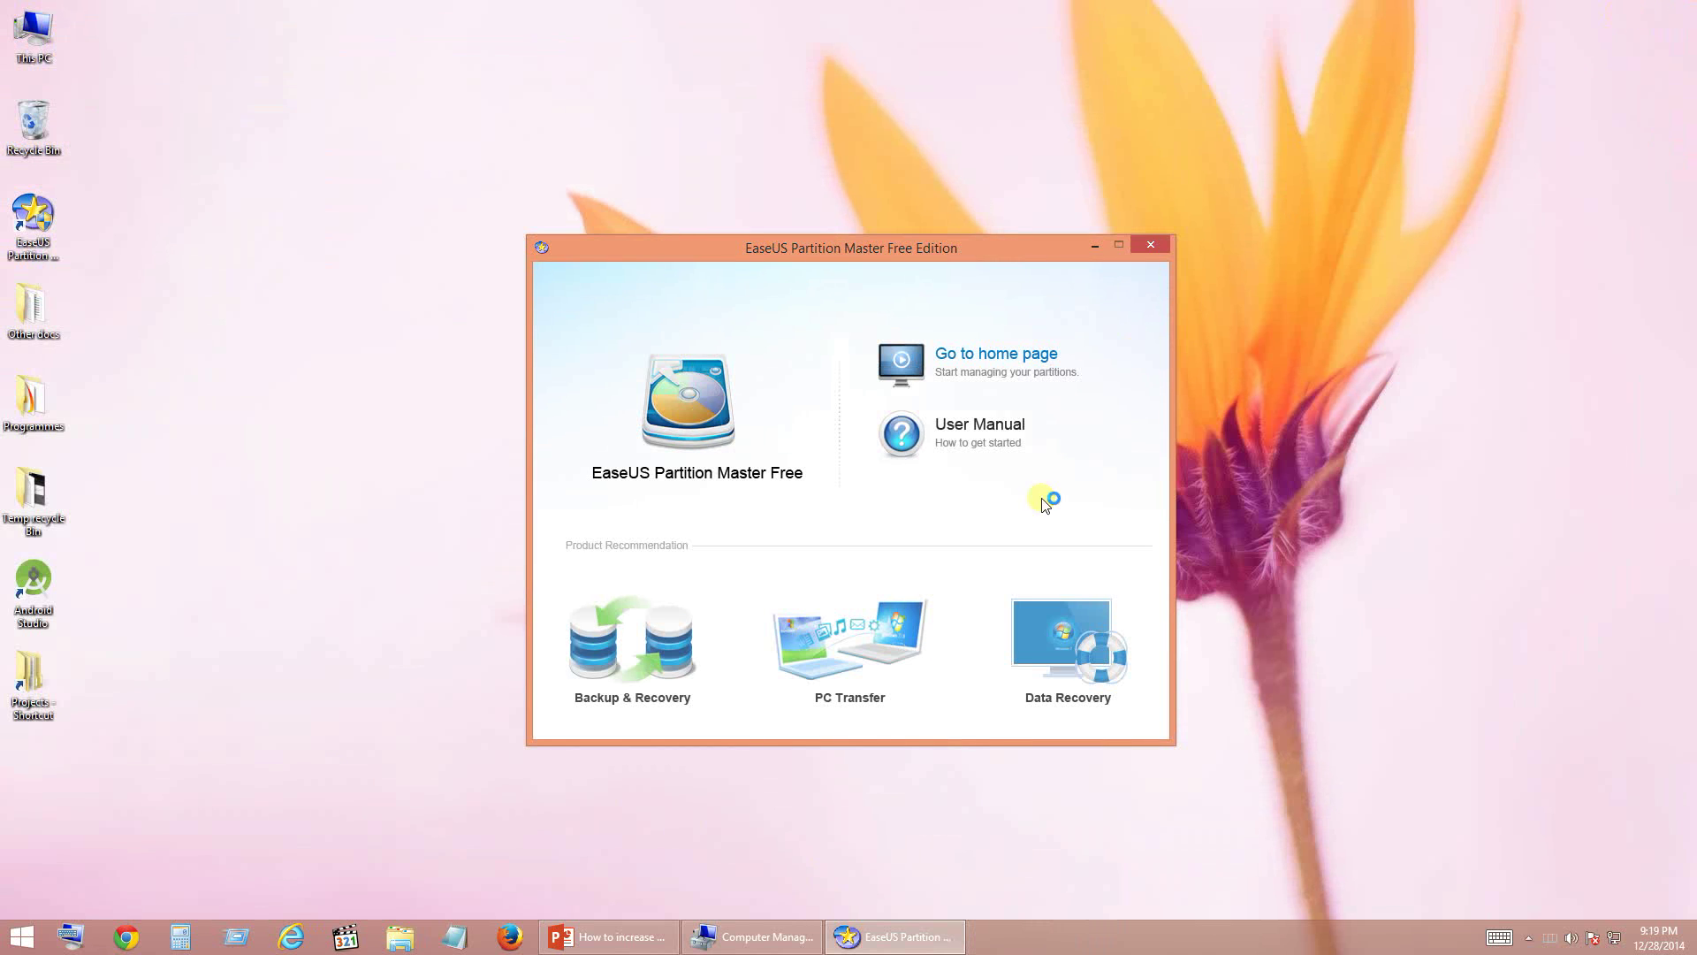
pyautogui.click(1150, 245)
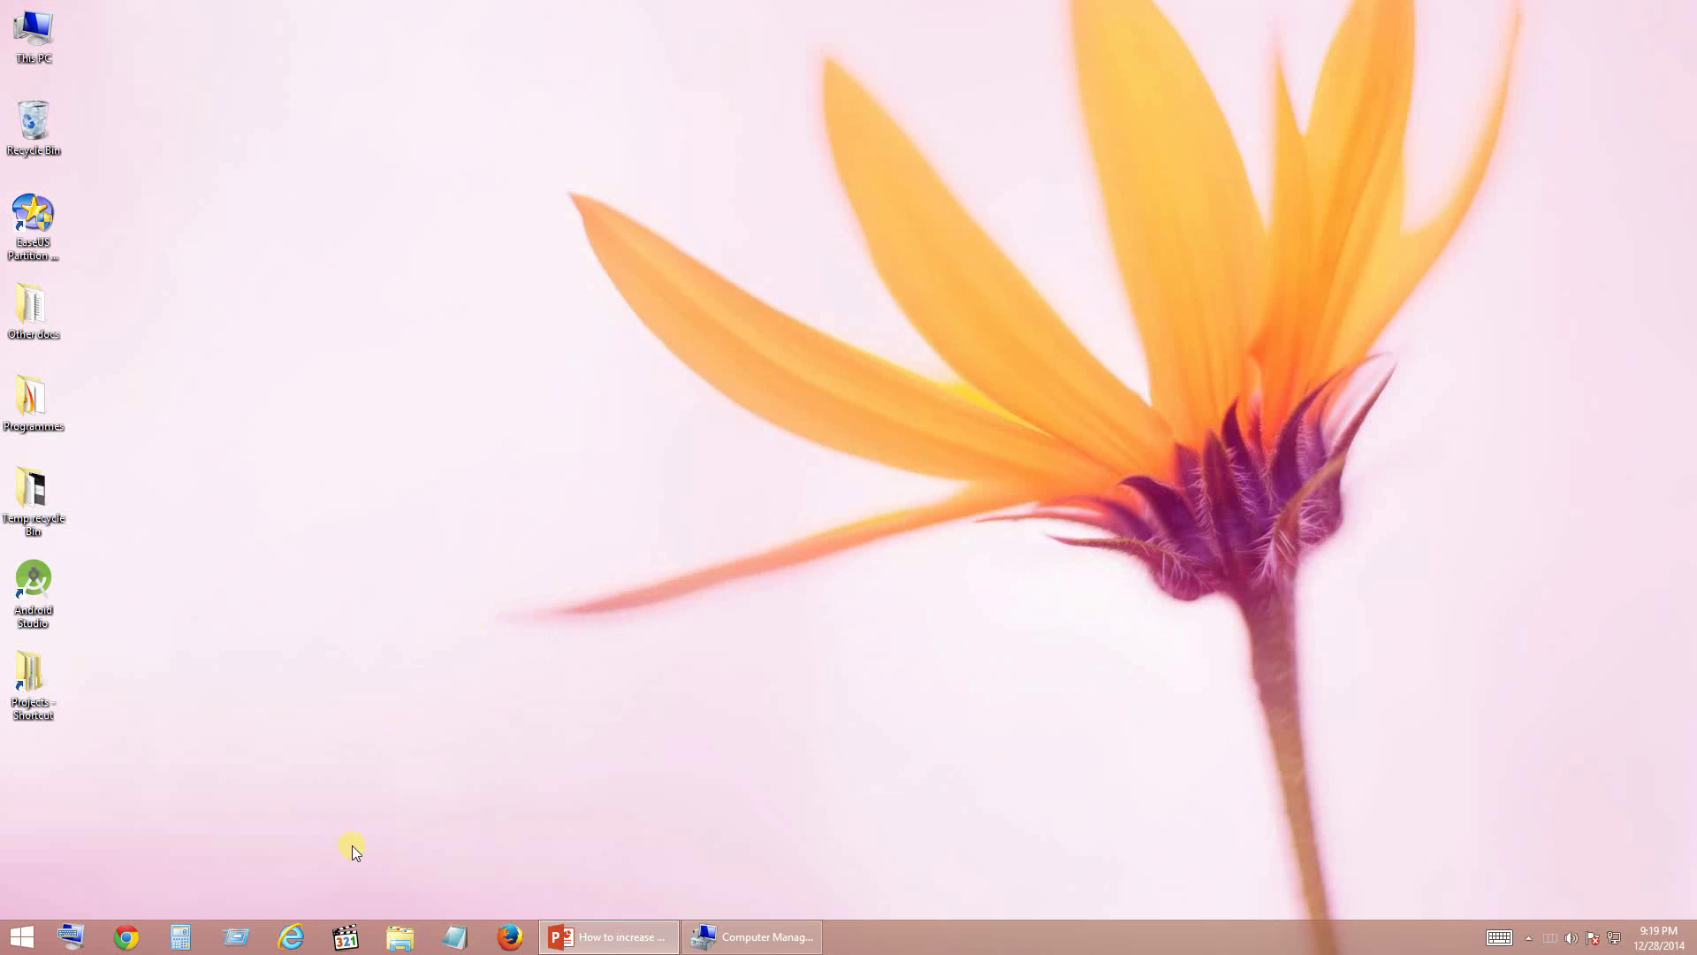
pyautogui.click(768, 938)
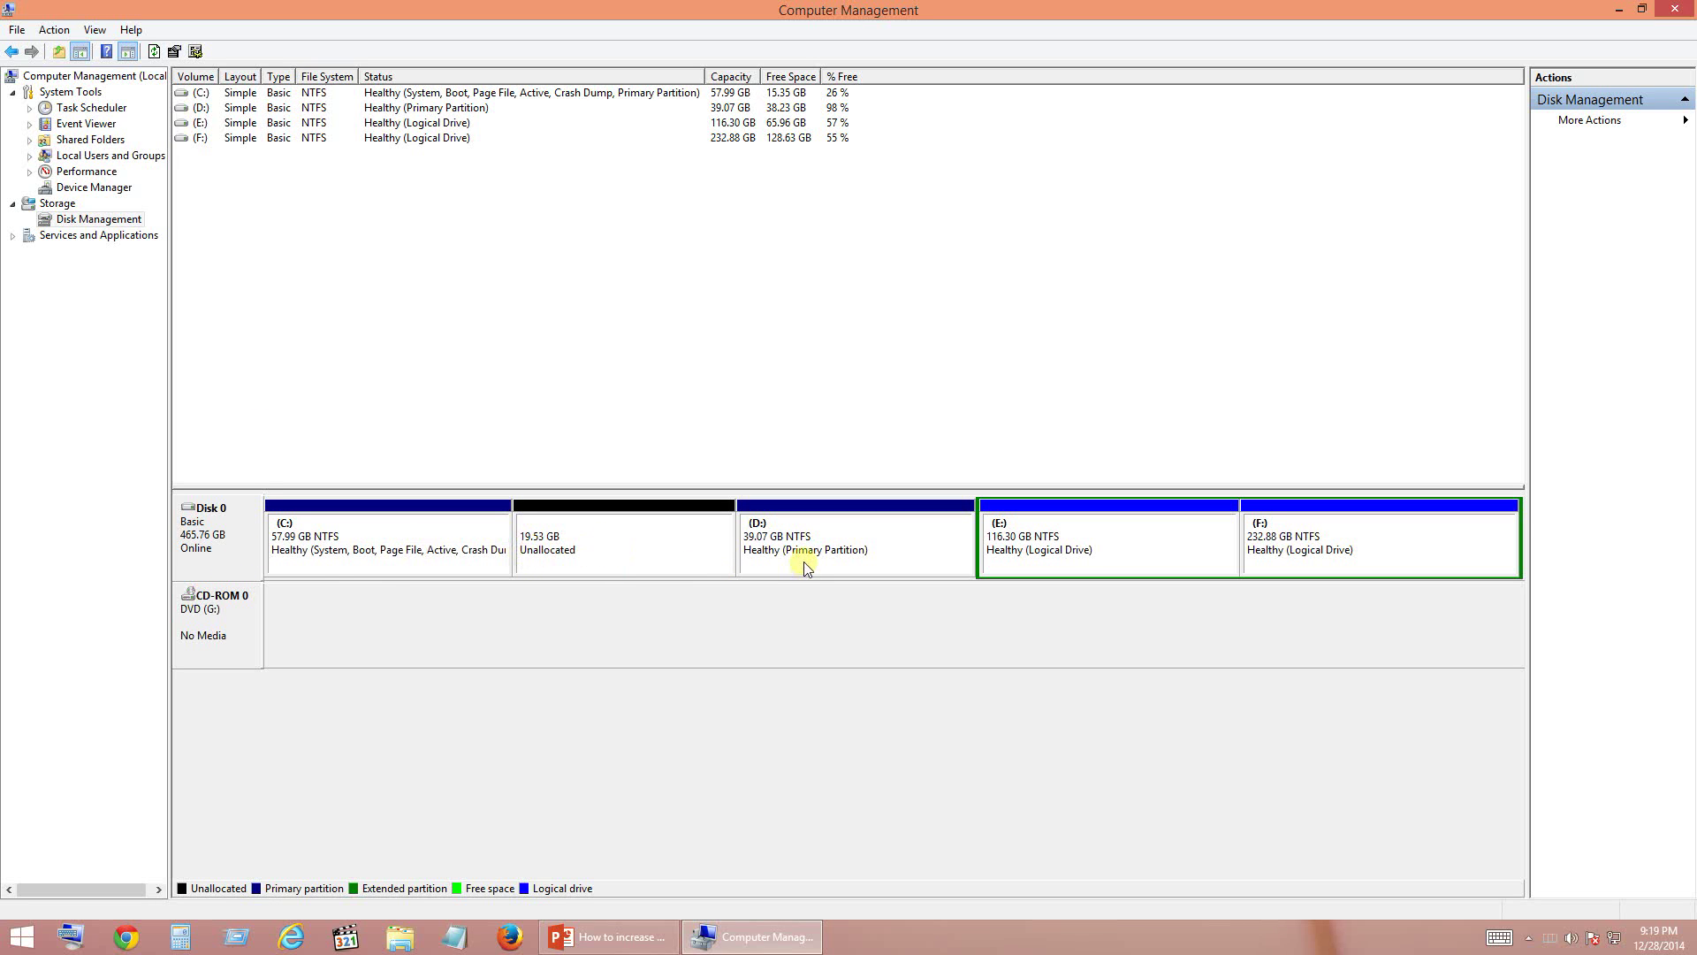
# Extend C: by 19994 MB of unallocated space through the Extend Volume Wizard, reaching 77.51 GB.
pyautogui.rightClick(381, 540)
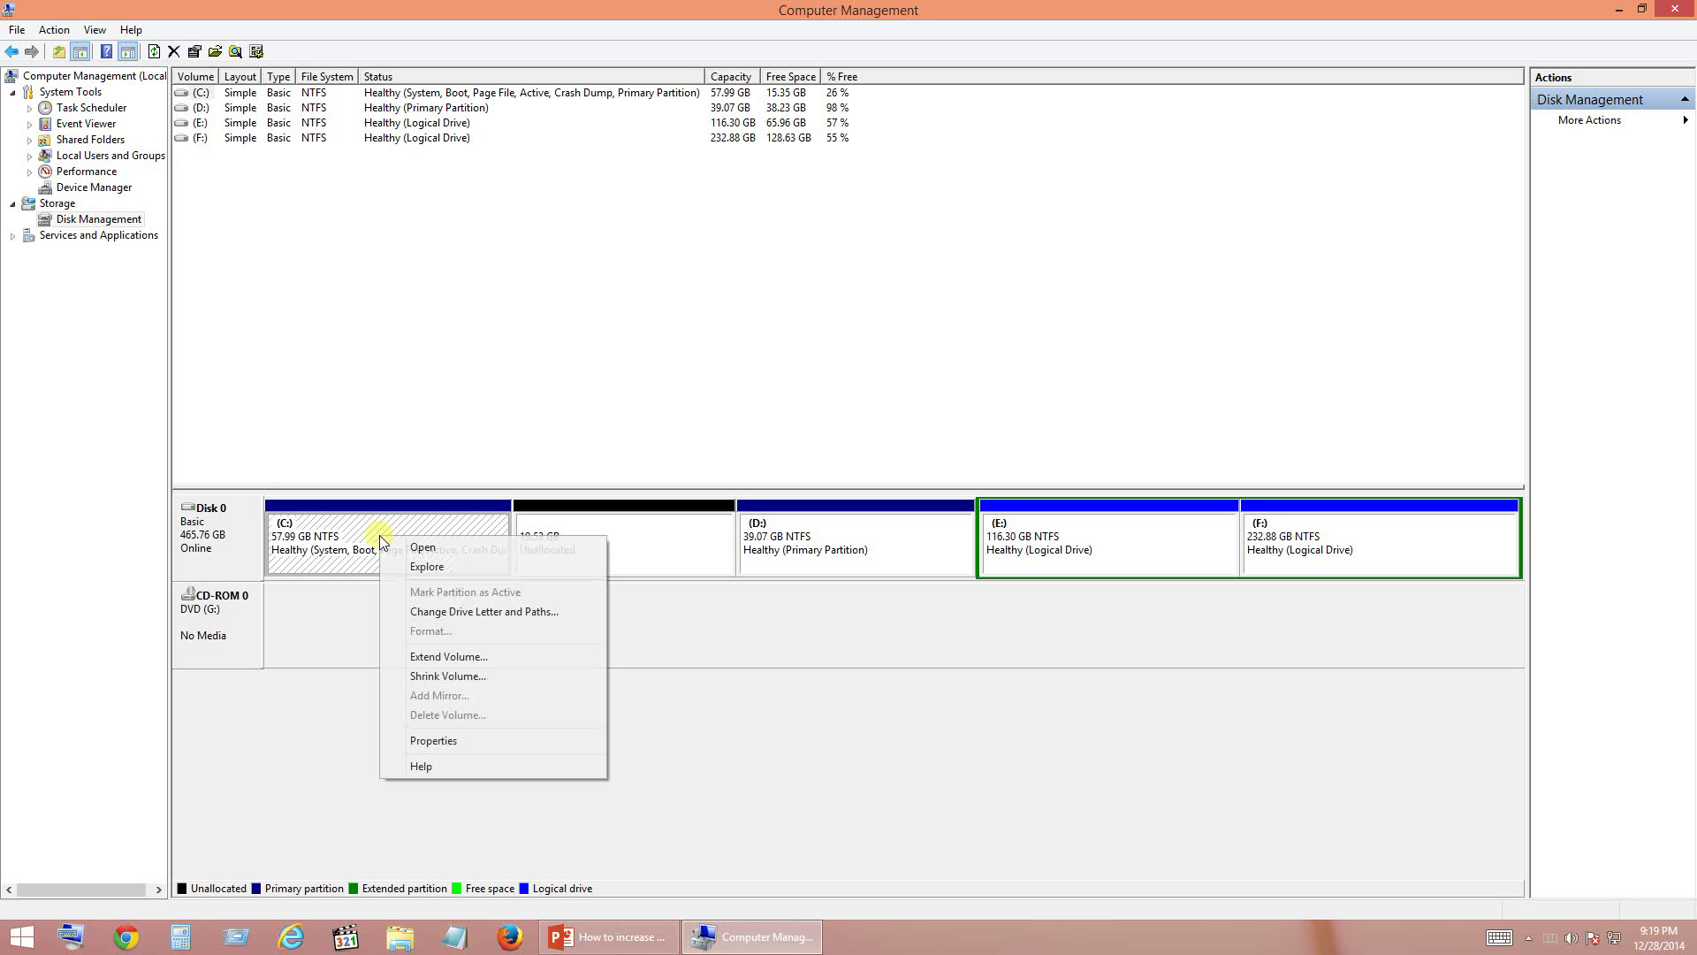
pyautogui.click(469, 657)
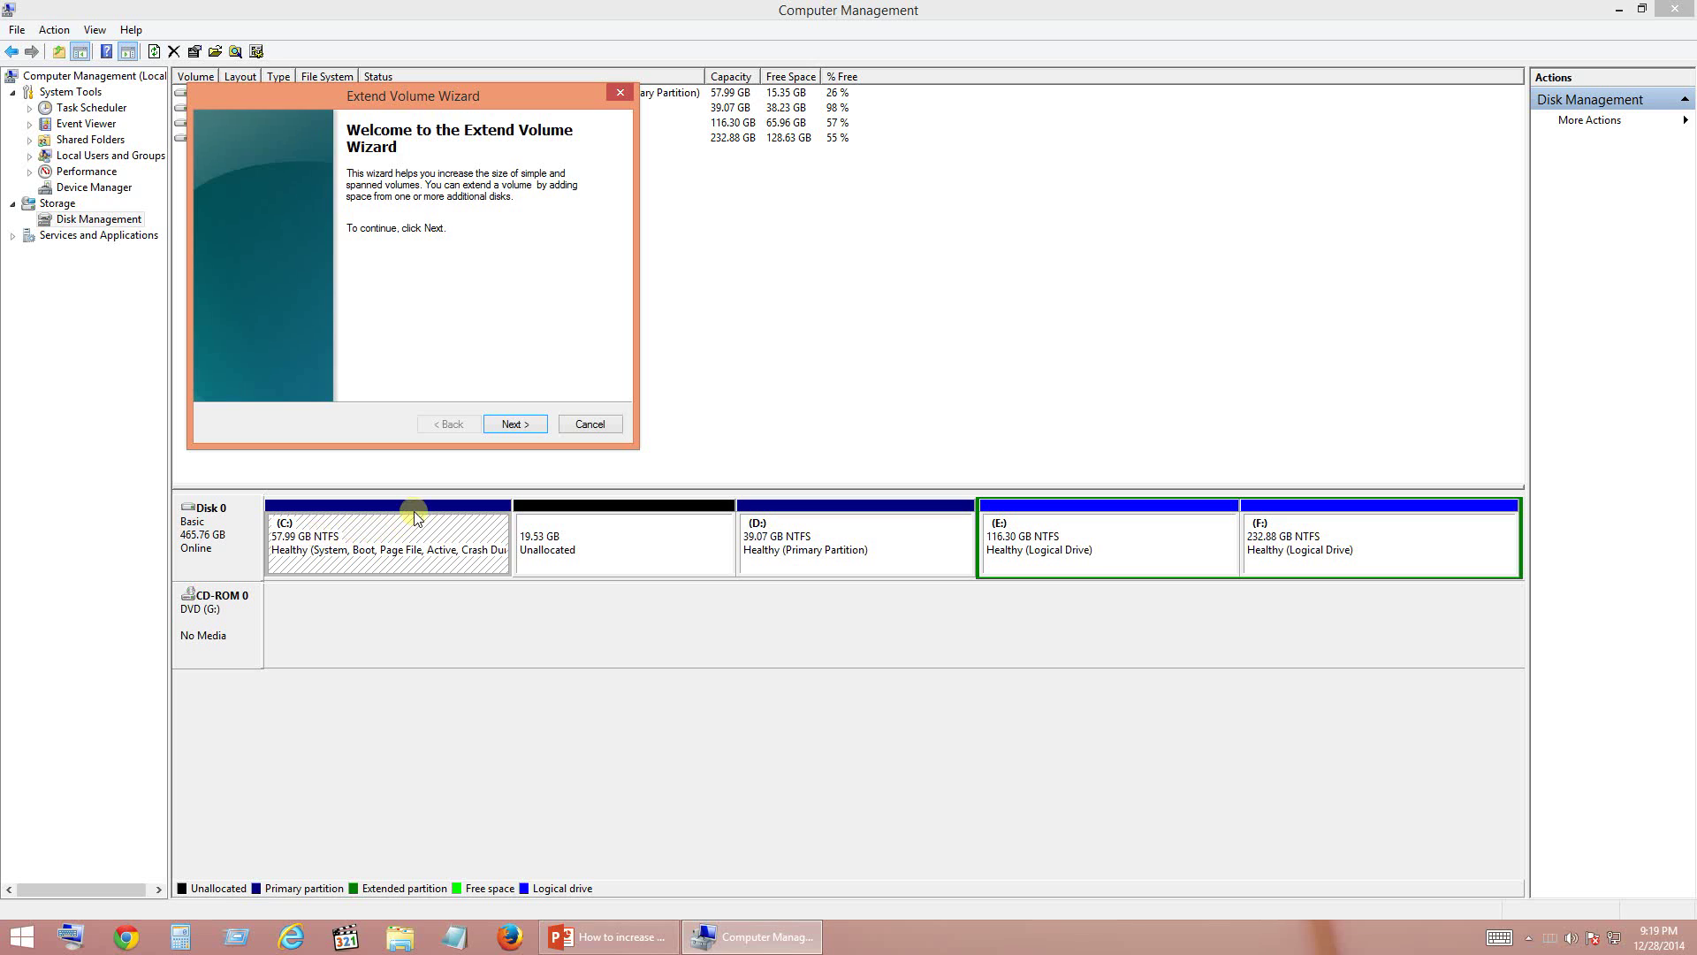
pyautogui.click(513, 427)
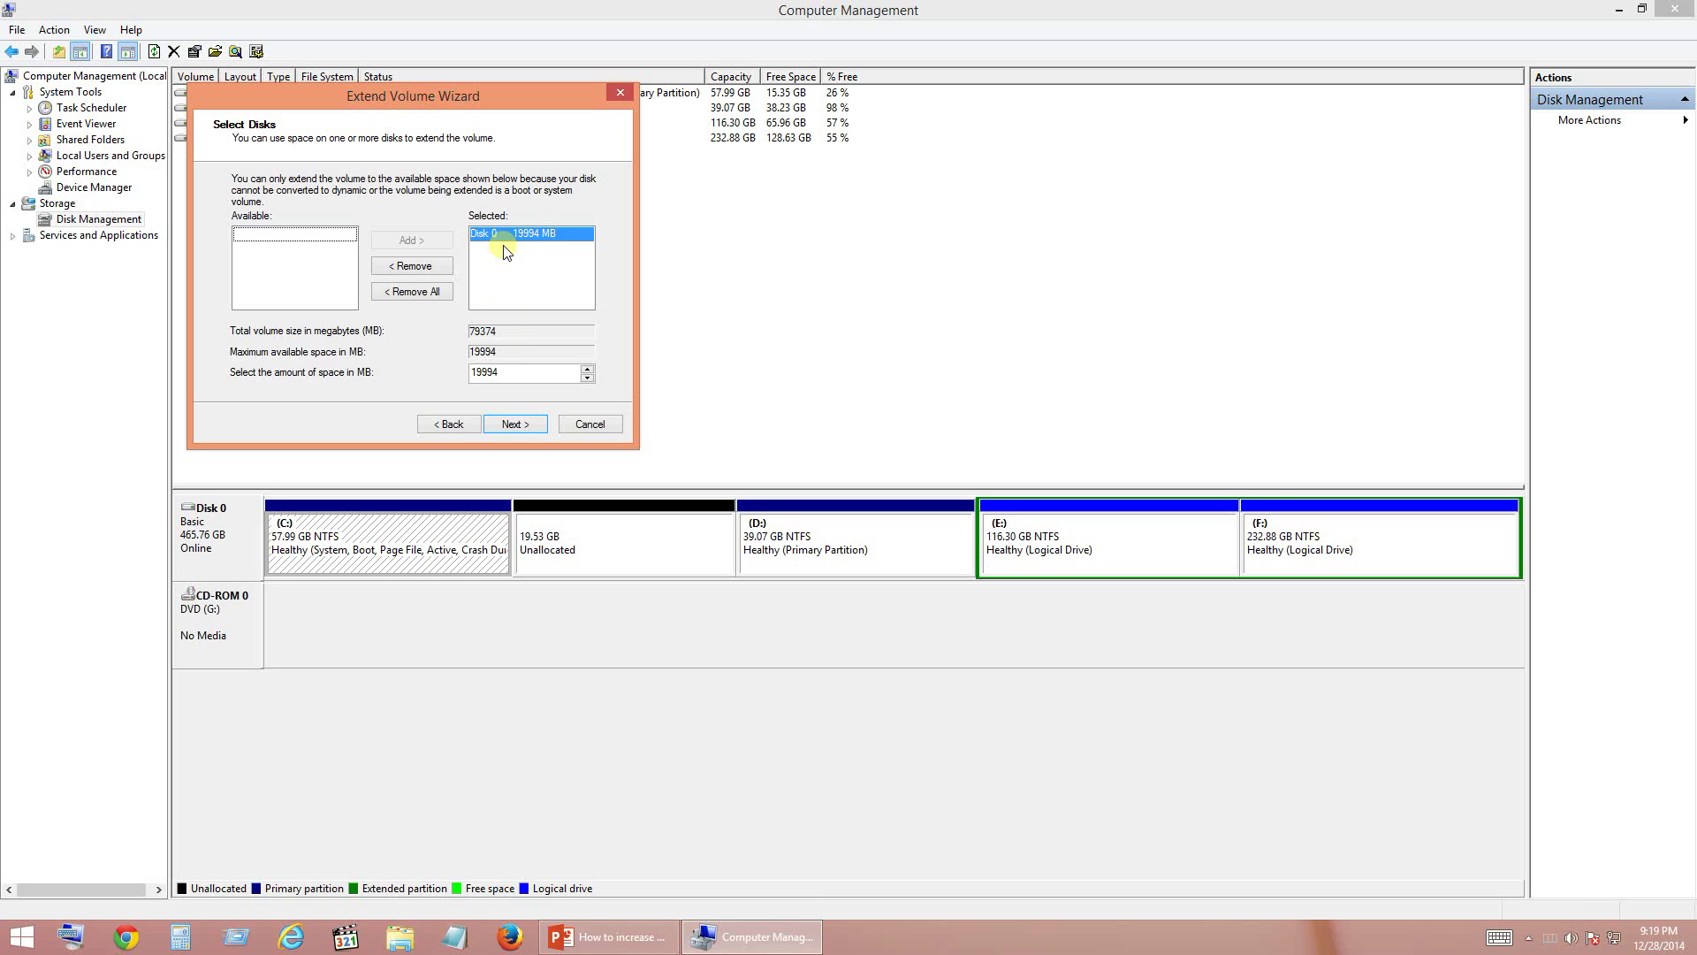
pyautogui.click(511, 423)
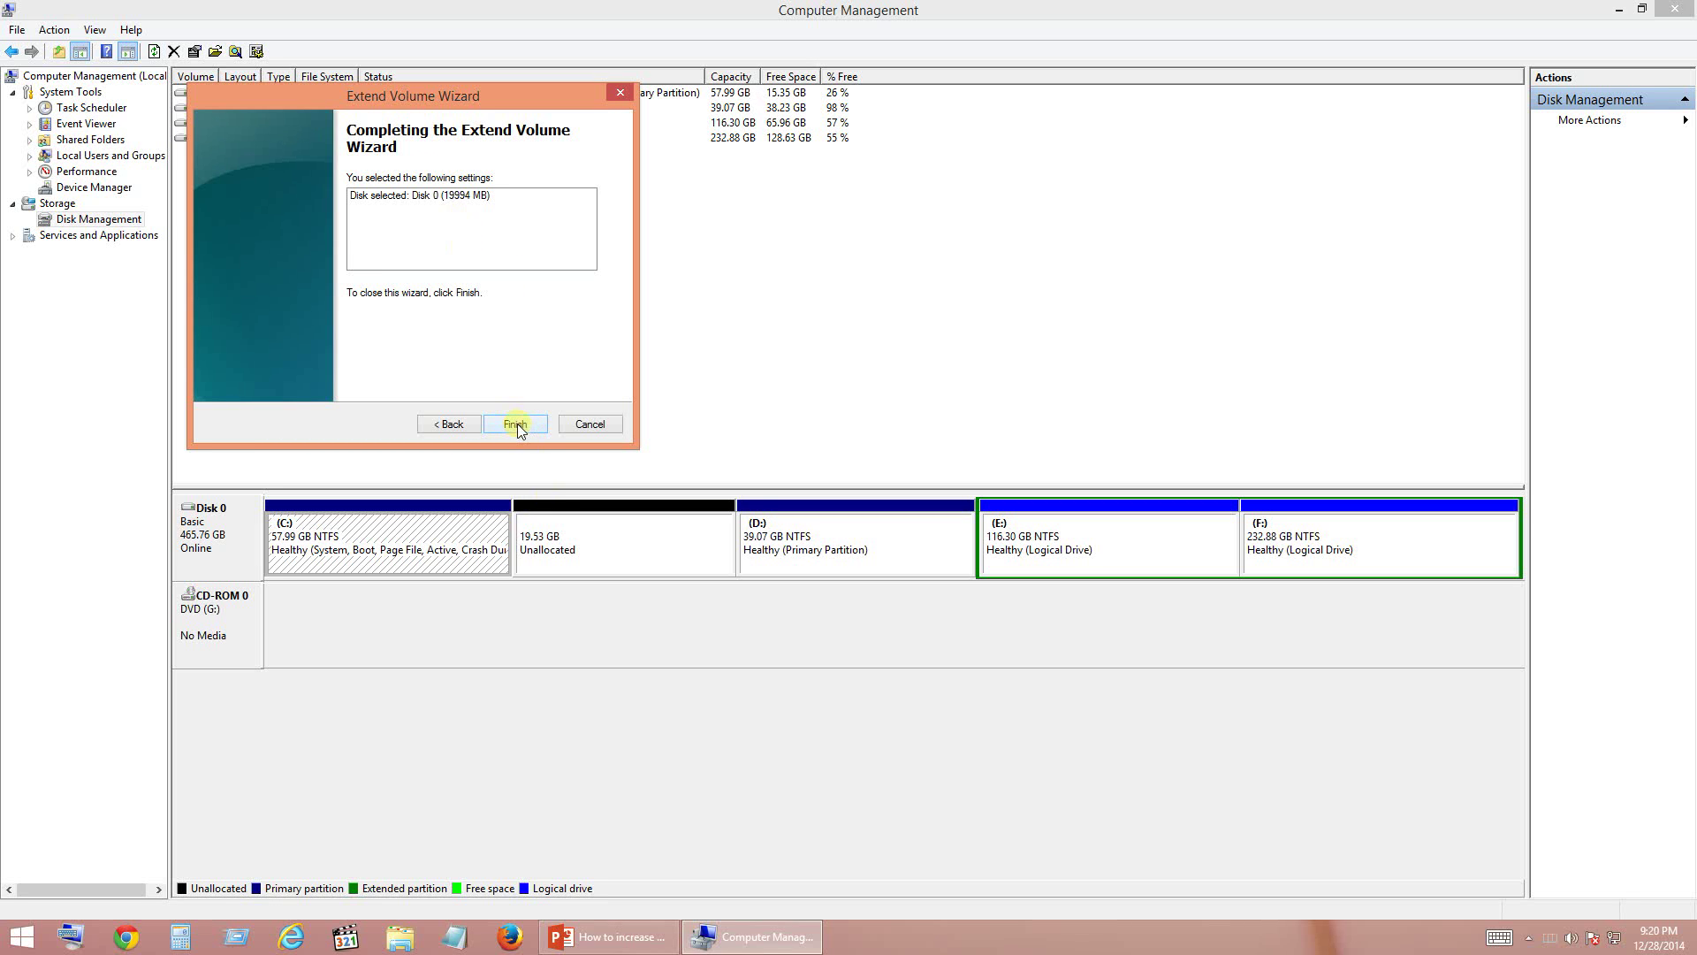
pyautogui.click(515, 424)
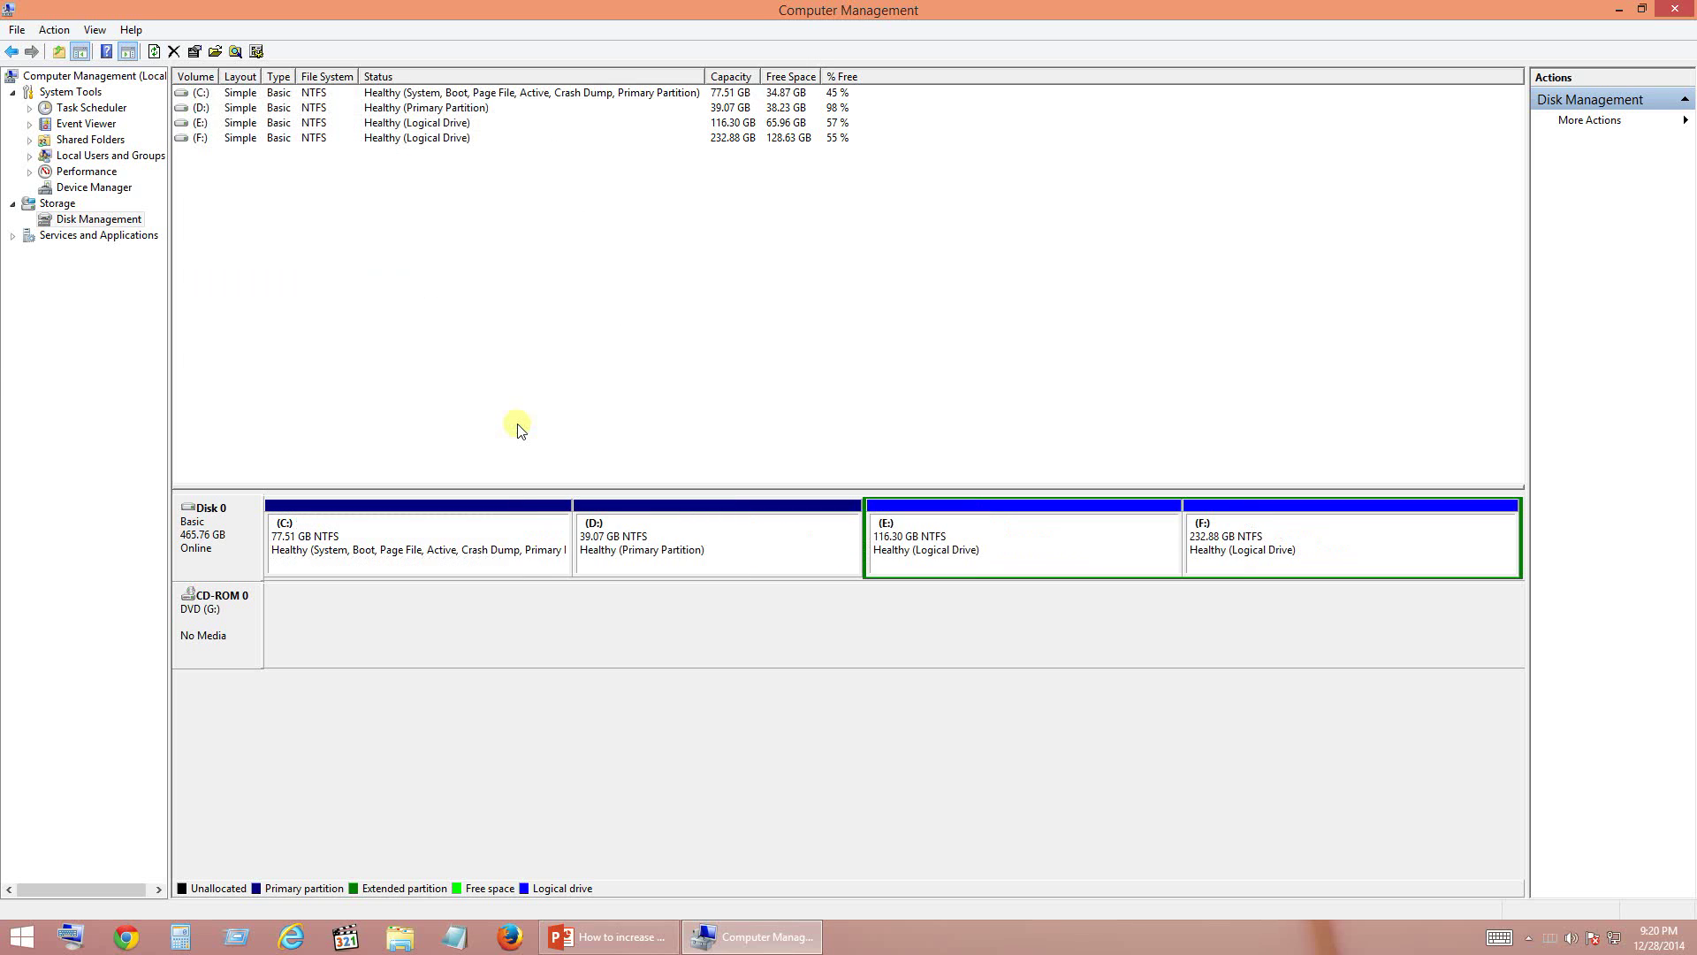